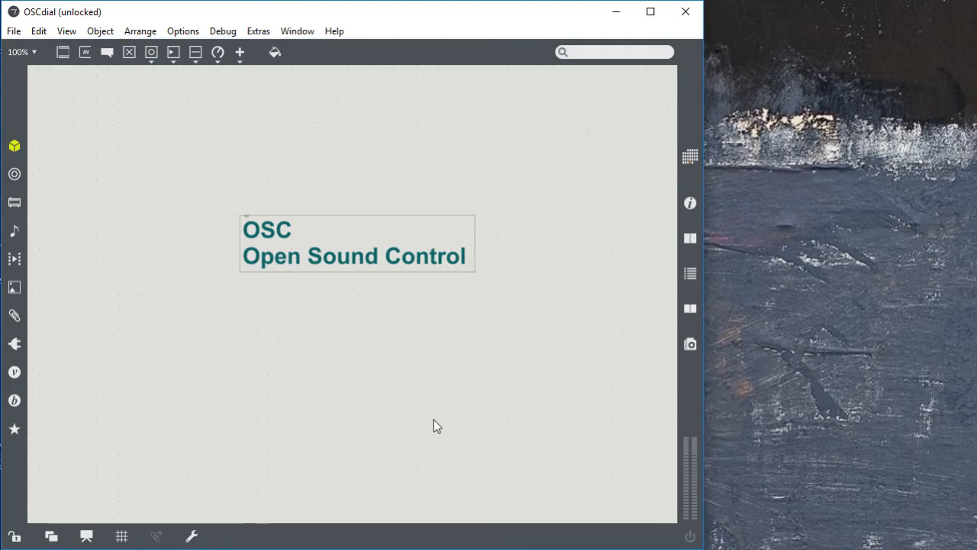
drag(323, 255, 336, 157)
click(269, 247)
key(n)
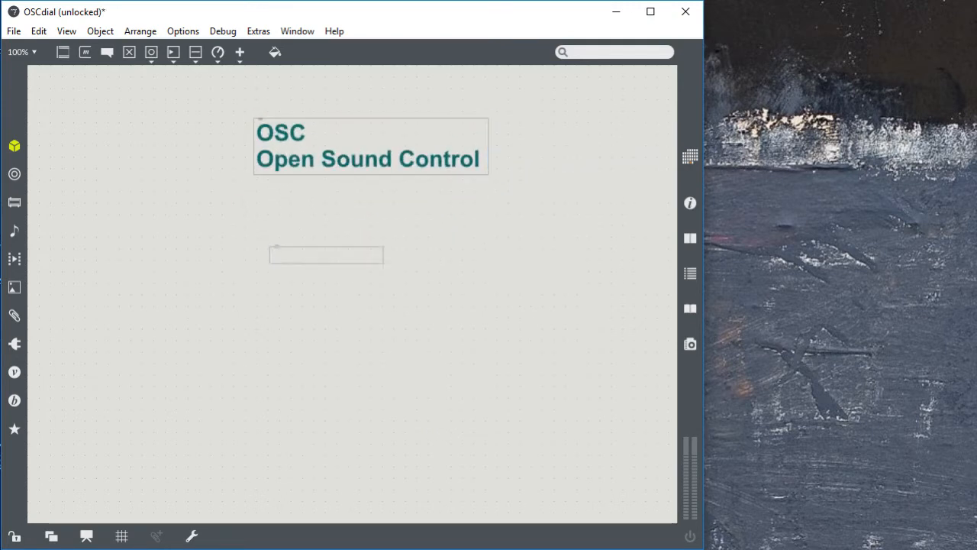
text(developed at CNMAT by Adrian Freed and Matt Wright Center for New Music and Audio Technologies University of California, Berkeley http://opensoundcontrol.org/)
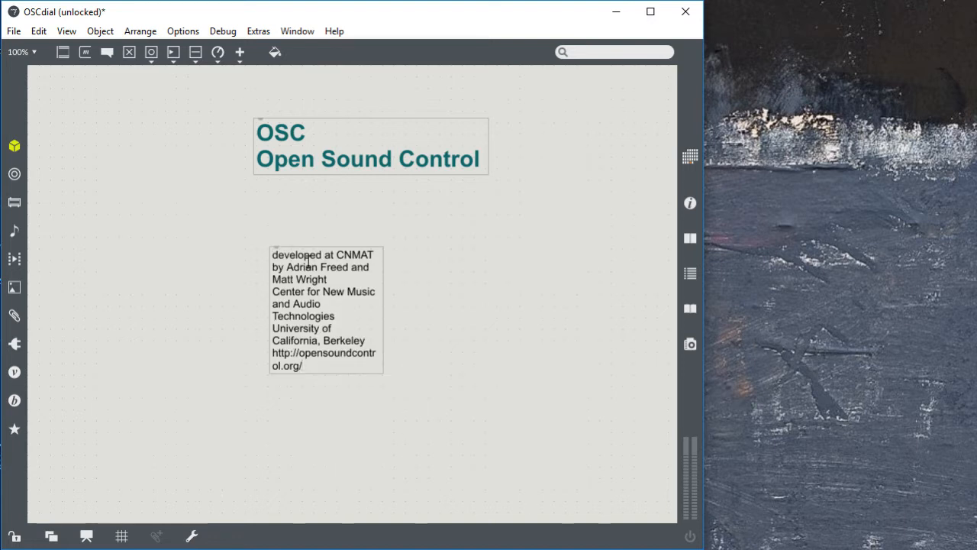
click(415, 362)
drag(379, 288, 358, 256)
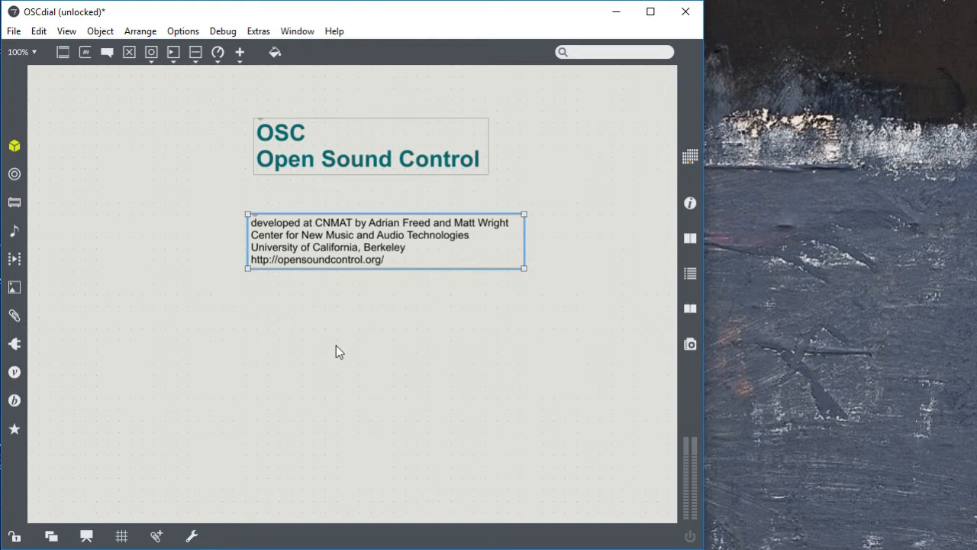
Step: Add a comment below the credits with "OSC", "address", "type string" and "arguments" on separate lines
click(336, 345)
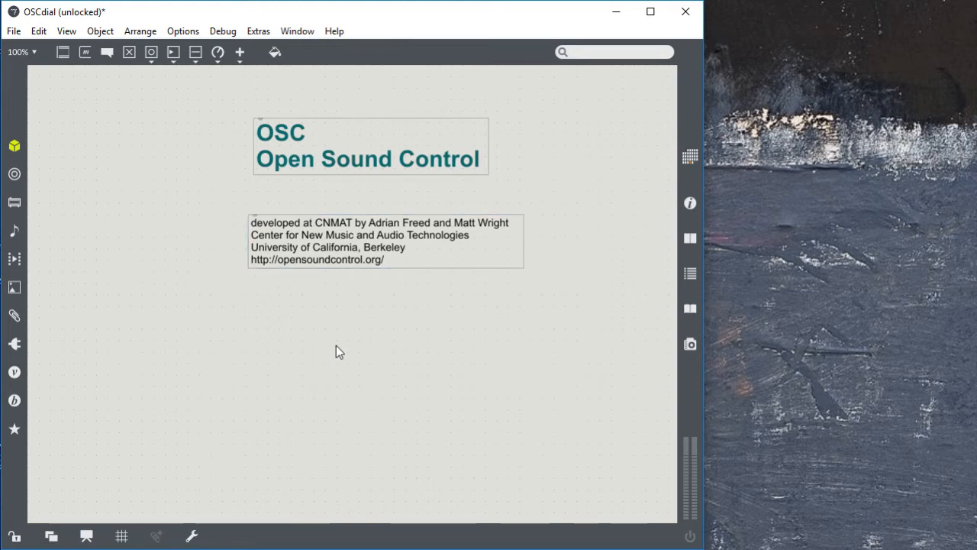
key(n)
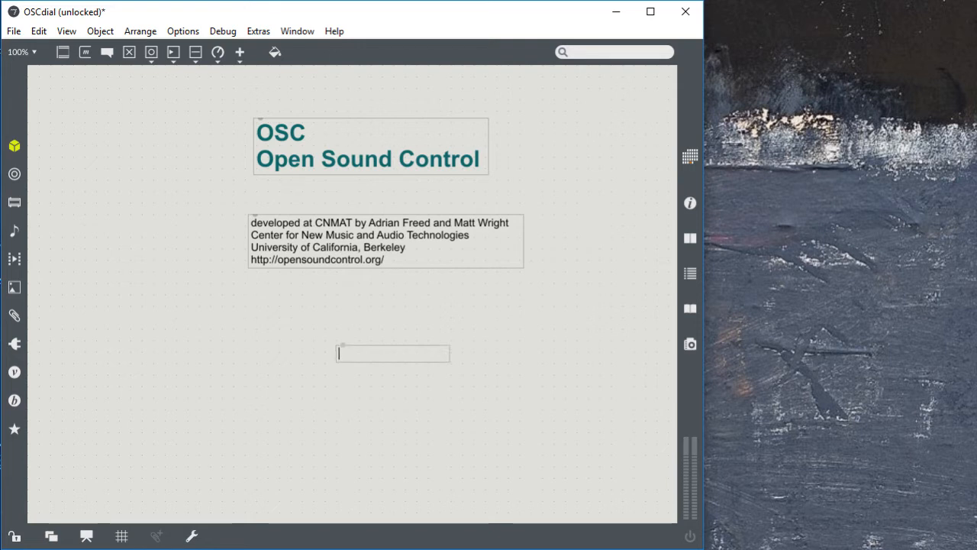
text(OSC)
key(Return)
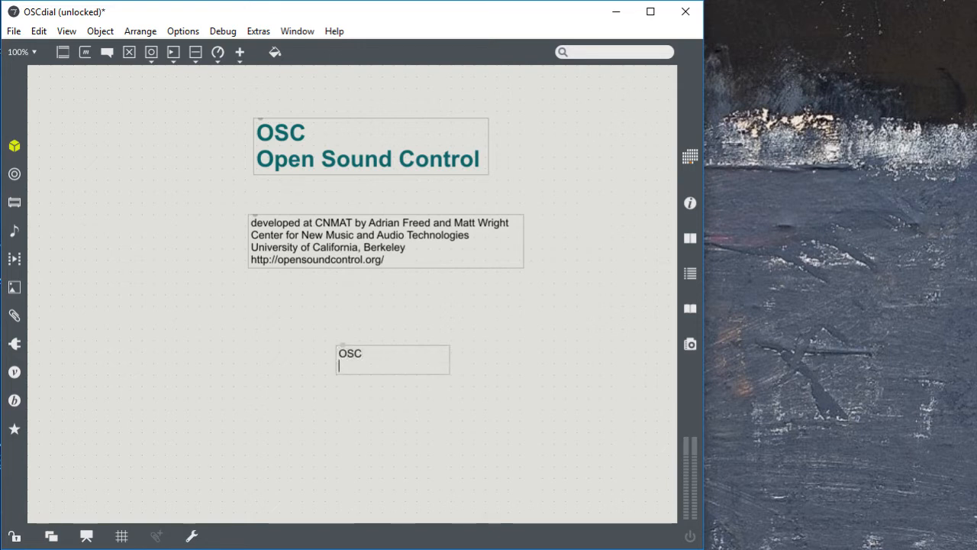
text(address)
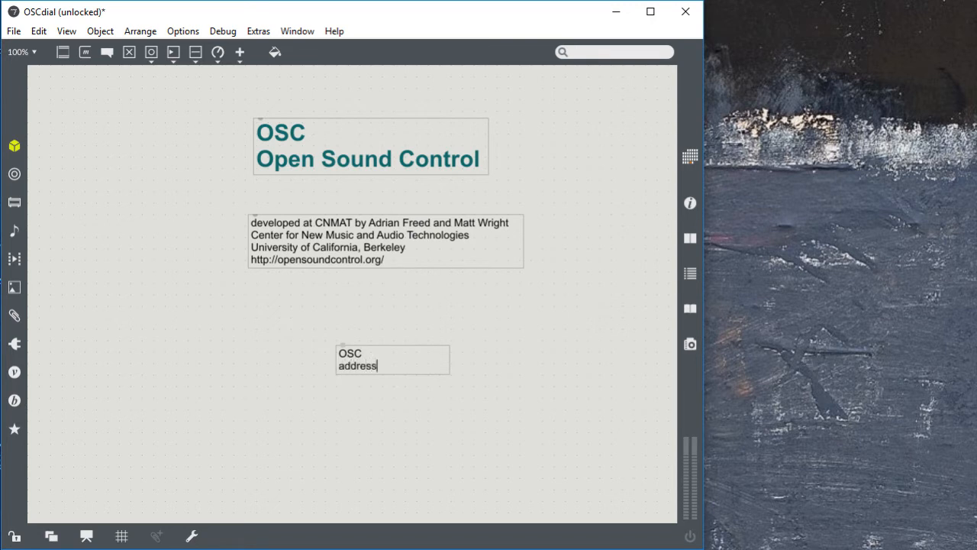
key(Return)
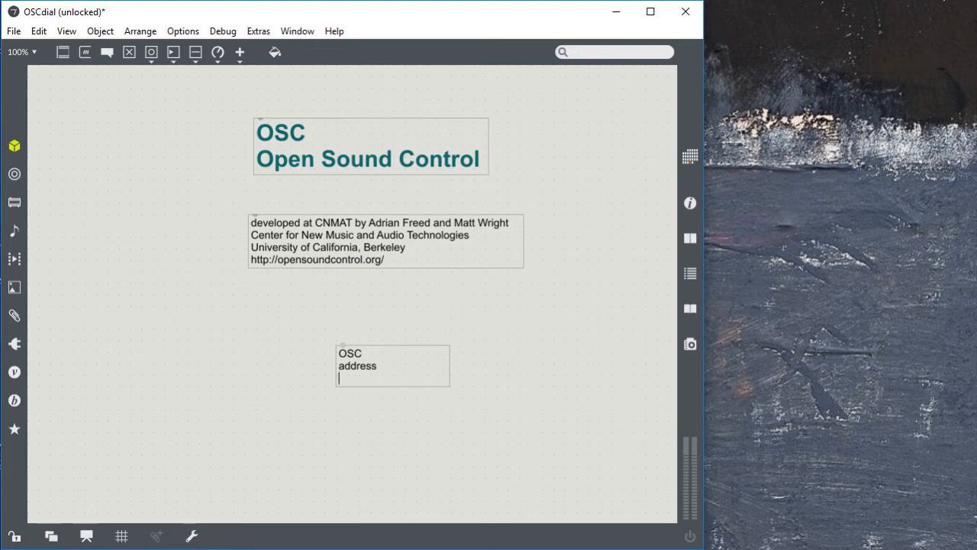
text(type string)
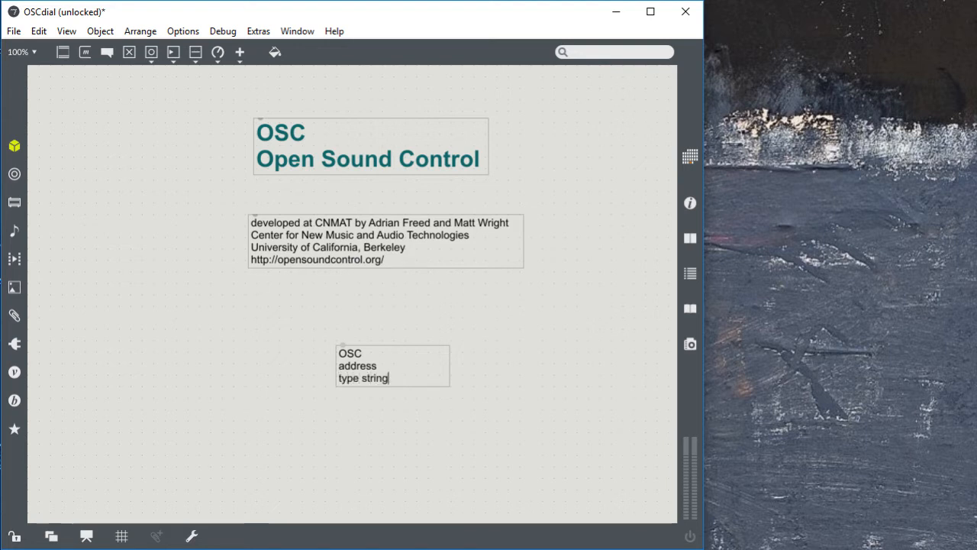
key(Return)
text(arguments)
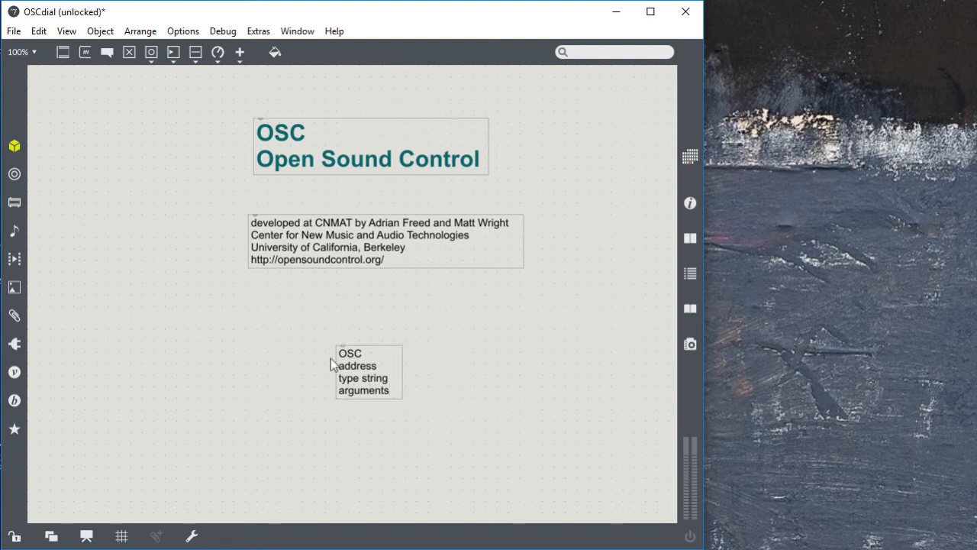
Step: Append the example IP 168.1.1.0 to the "address" line of the OSC comment
click(390, 368)
text(168.1.1.0)
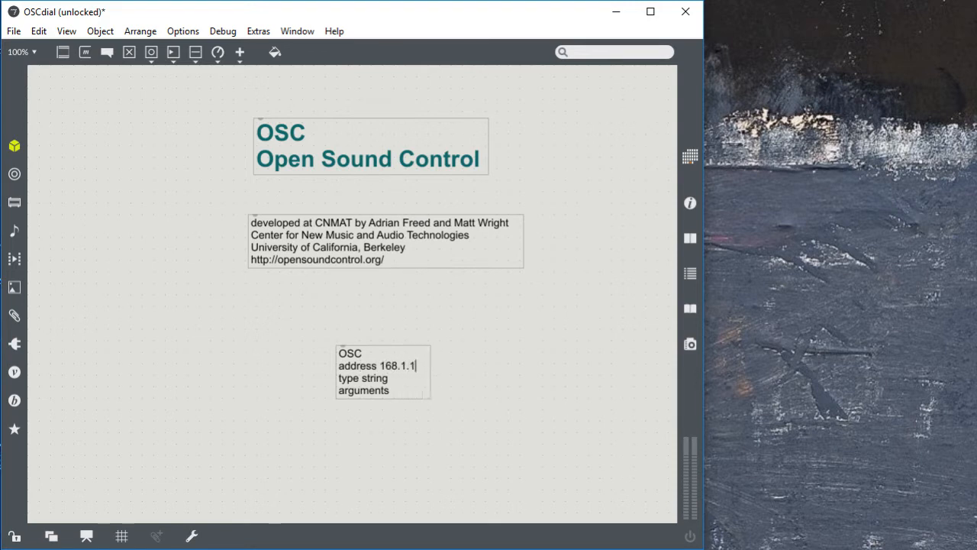
key(Left)
key(Left)
key(Left)
key(Left)
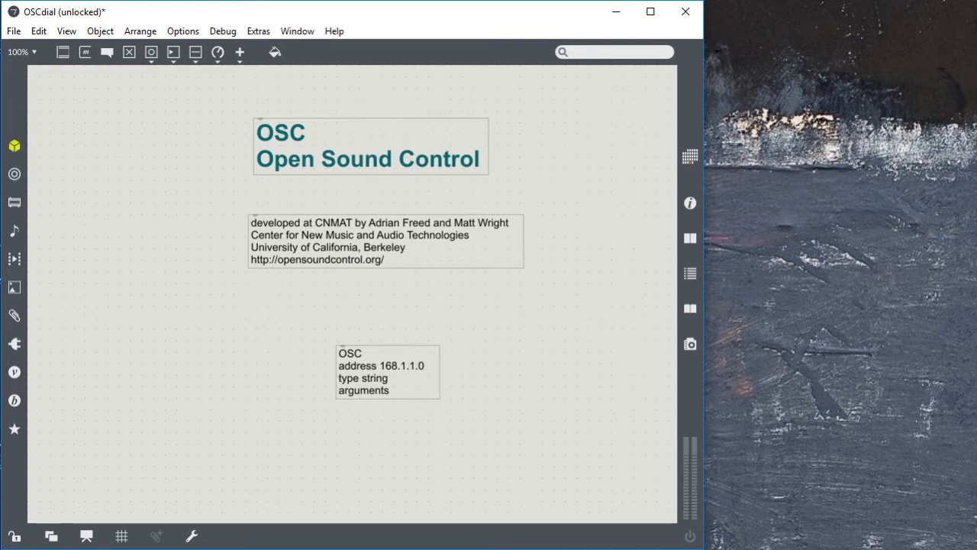
Step: Add "i = int" beneath "type string" and separate the comment's sections with blank lines
key(End)
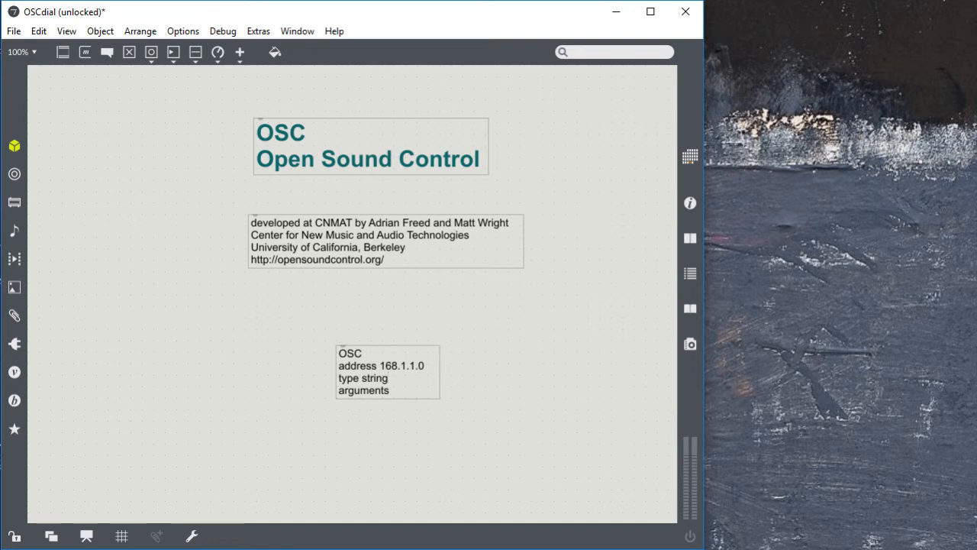
key(Return)
text(i = int)
key(Return)
key(Up)
key(Up)
key(Return)
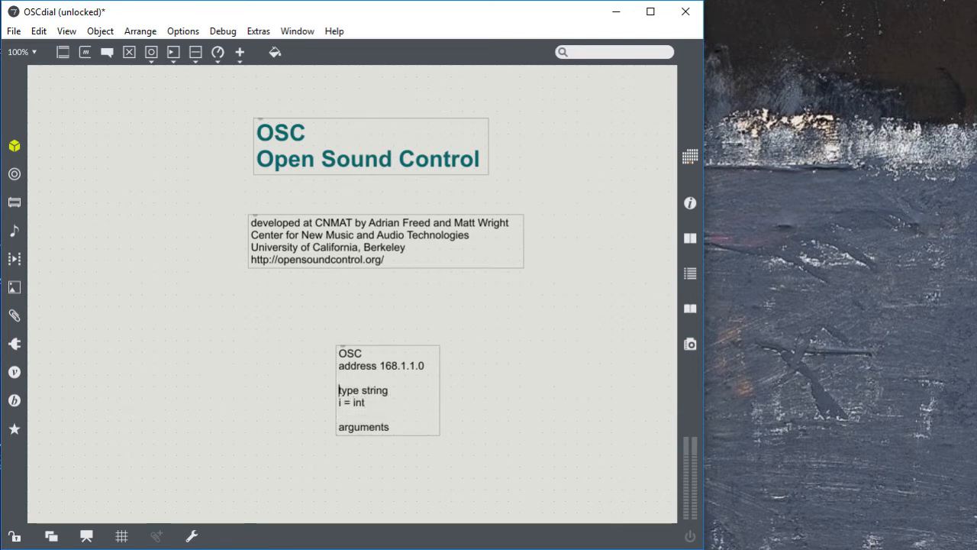
key(Up)
key(Up)
key(Return)
Step: Extend the type list beneath "i = int" with the lines "f = float", "s = string" and "b = blob"
key(Down)
key(Down)
key(Down)
key(End)
key(Return)
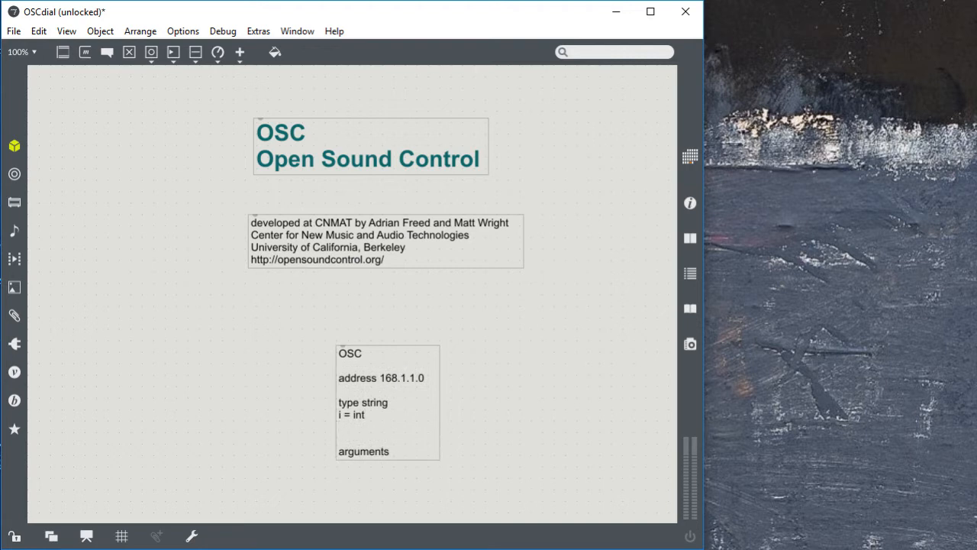
text(f = float)
key(Return)
text(s = string)
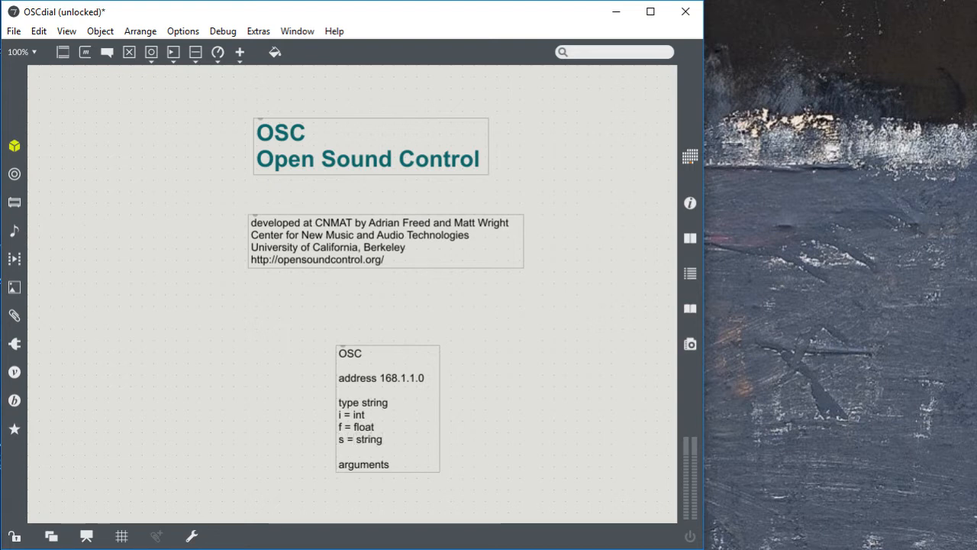
key(Return)
text(b)
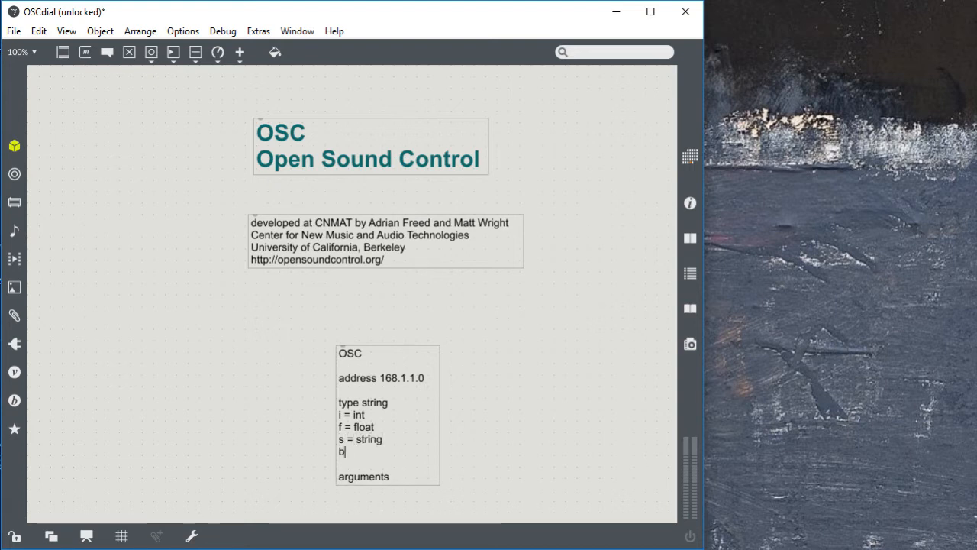
text( = blob)
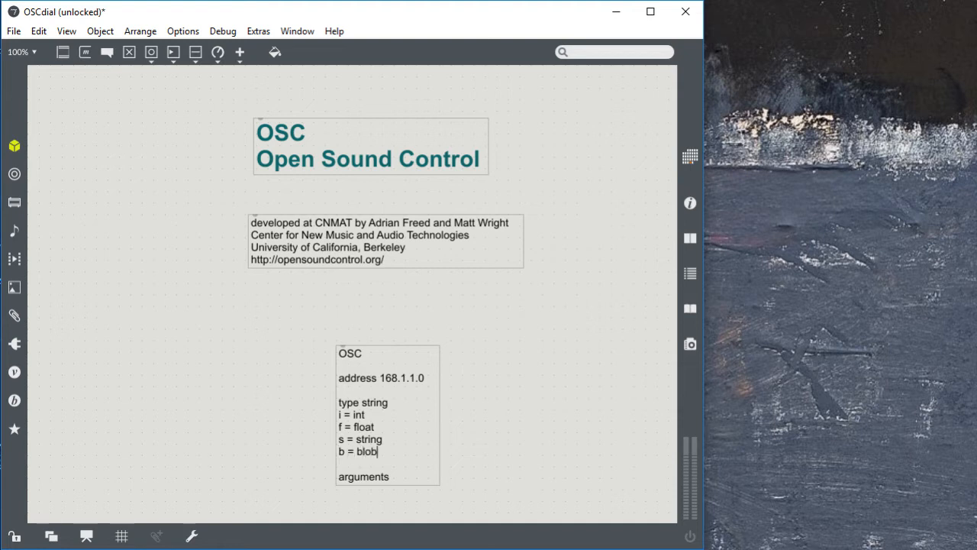
key(Return)
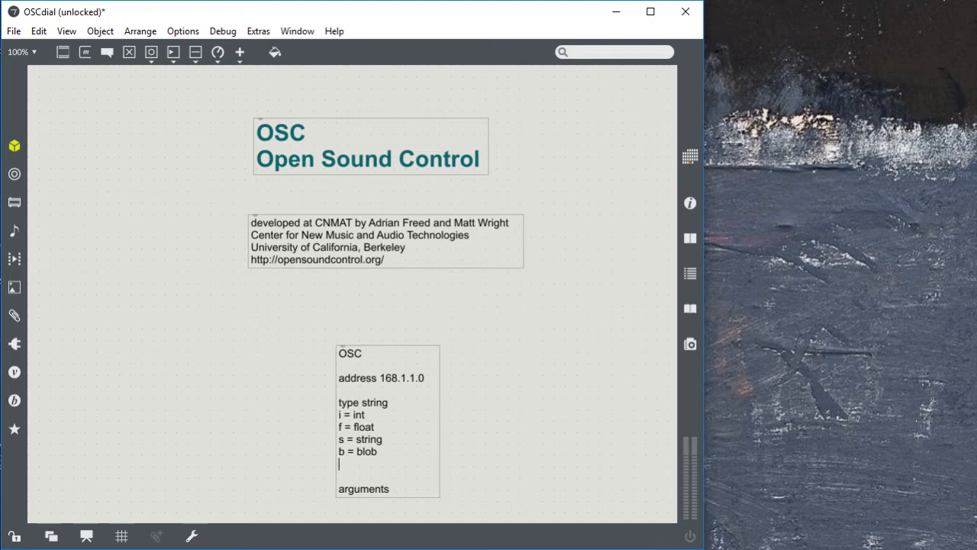
key(BackSpace)
Step: Add the line "zero or more" beneath "arguments" in the OSC comment
key(Down)
key(Down)
key(End)
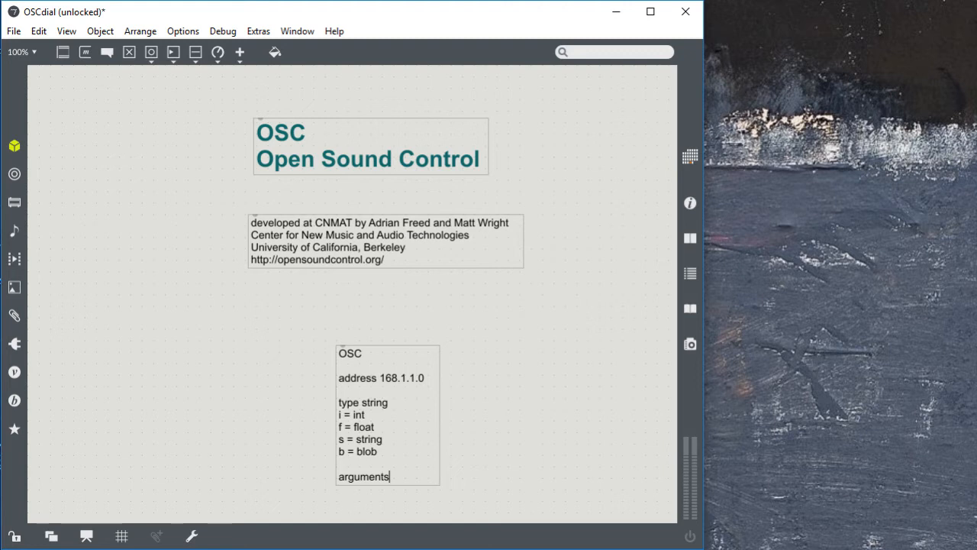
key(Up)
key(Up)
key(Up)
key(Up)
key(Down)
key(Down)
key(Down)
key(Down)
key(Down)
key(Down)
key(Return)
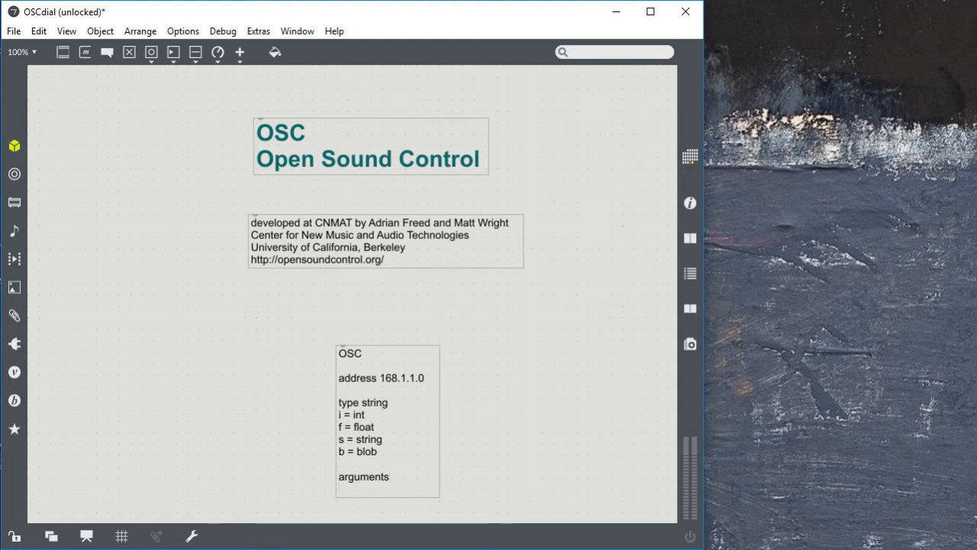
text(zero or more)
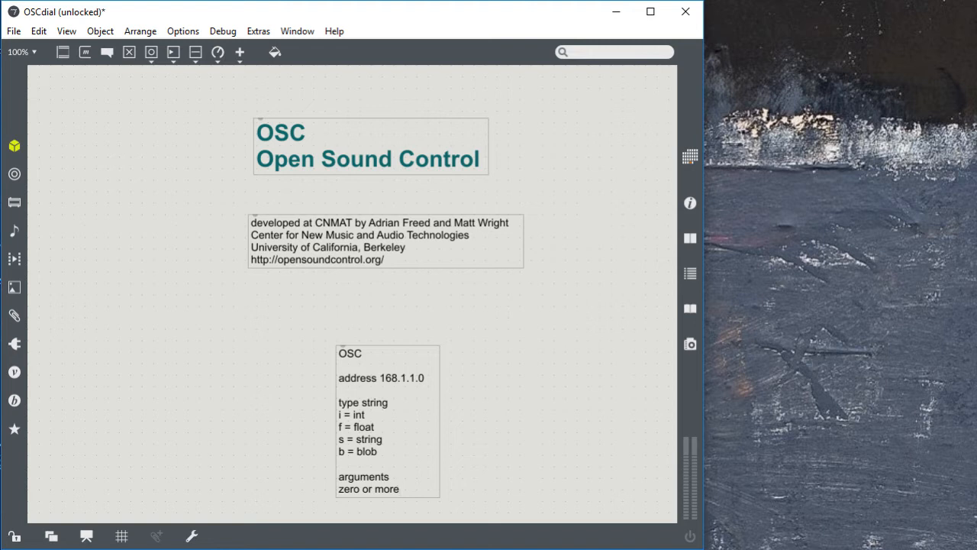
Step: Move the OSC comment closer beneath the credits and break 168.1.1.0 onto its own line under "address"
click(498, 394)
drag(374, 380, 308, 330)
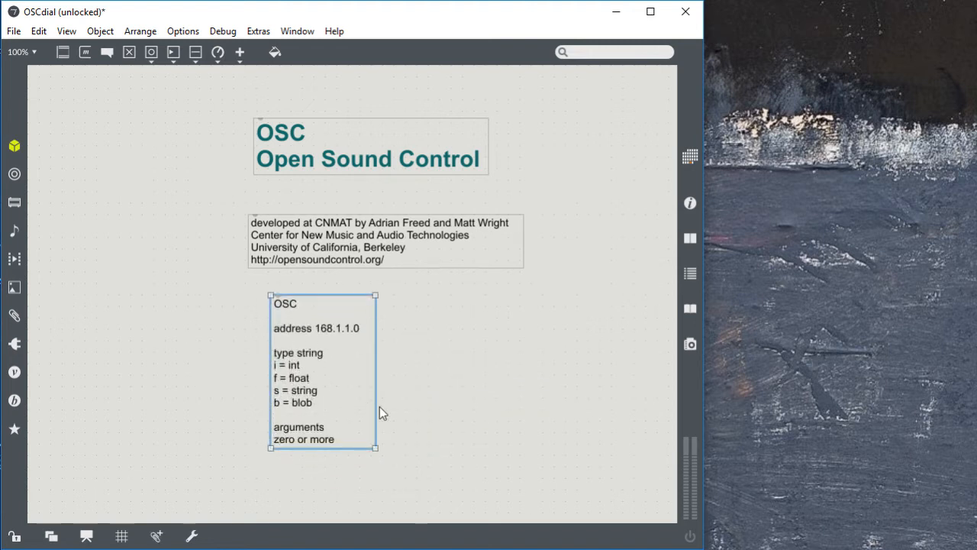
double_click(305, 329)
click(322, 331)
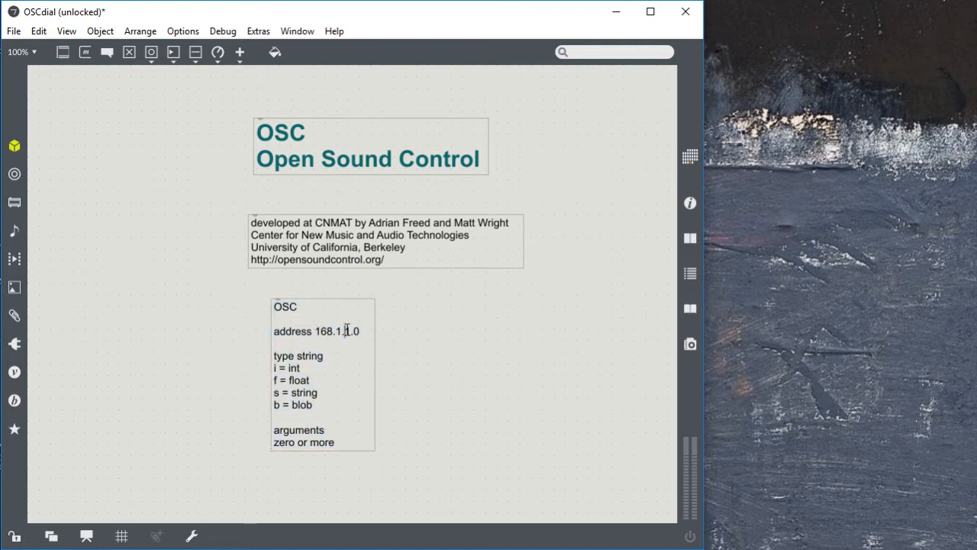
key(Return)
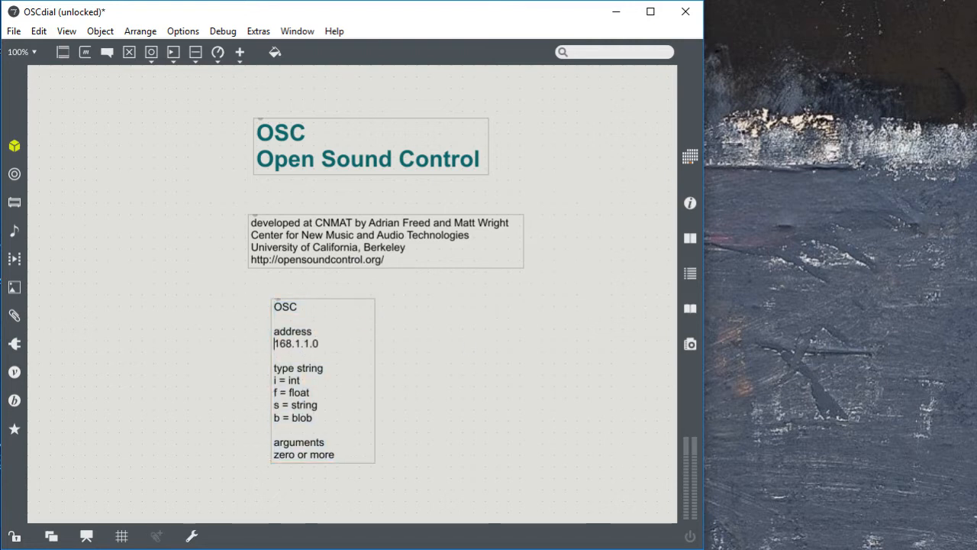
Step: Add the example message "/oscillator/4/frequency ,f 440.0" on a new line beneath 168.1.1.0
key(Right)
key(Right)
key(Right)
key(Right)
key(Right)
key(Right)
key(Right)
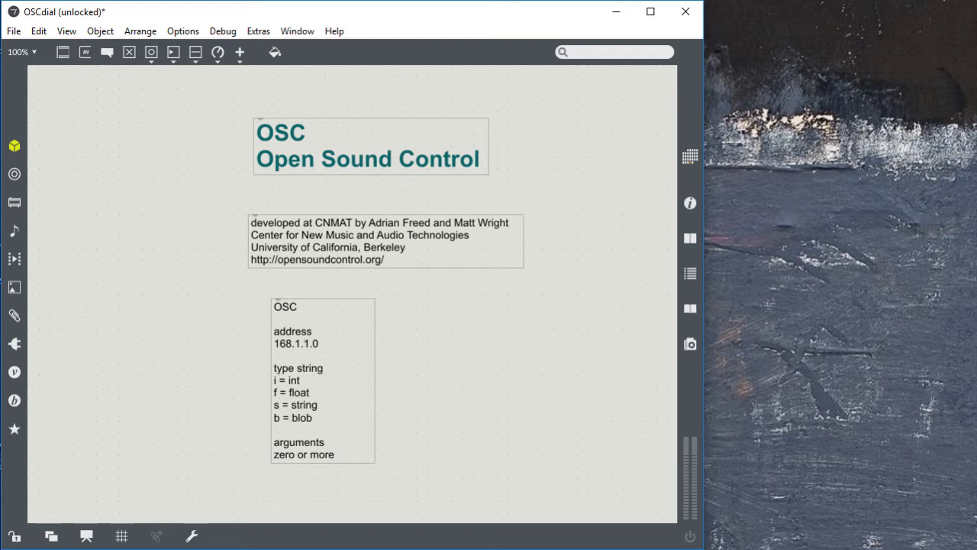
key(Down)
text(/oscillator/)
key(Return)
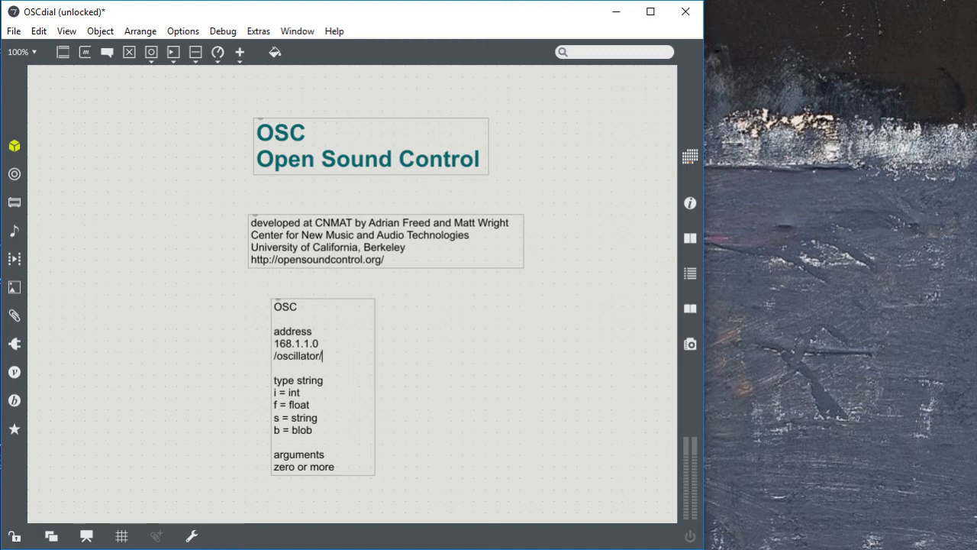
text(4/frequency )
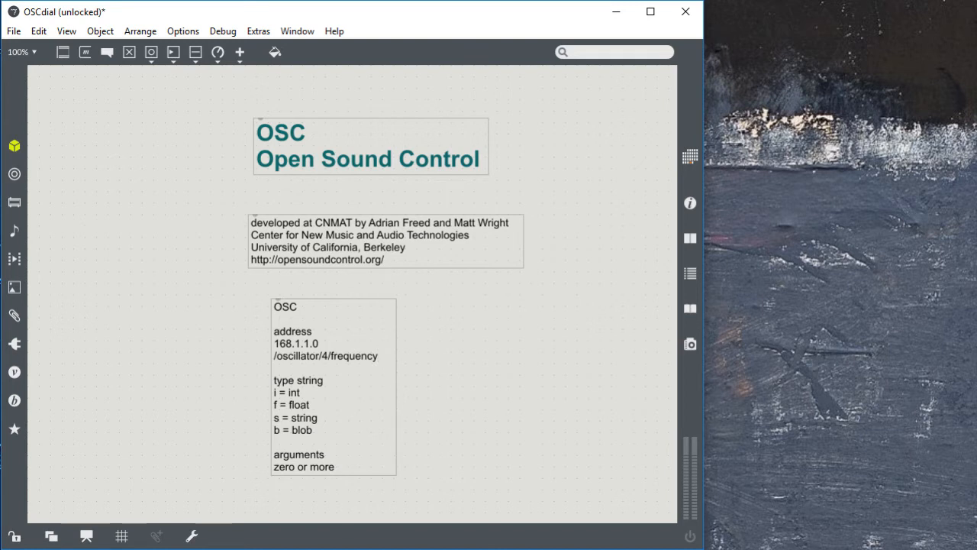
text(,f)
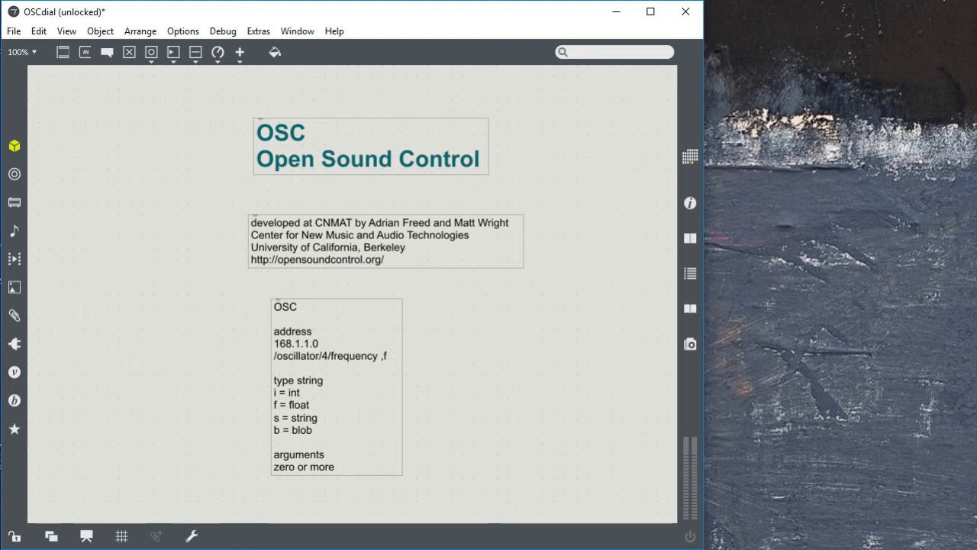
text(44)
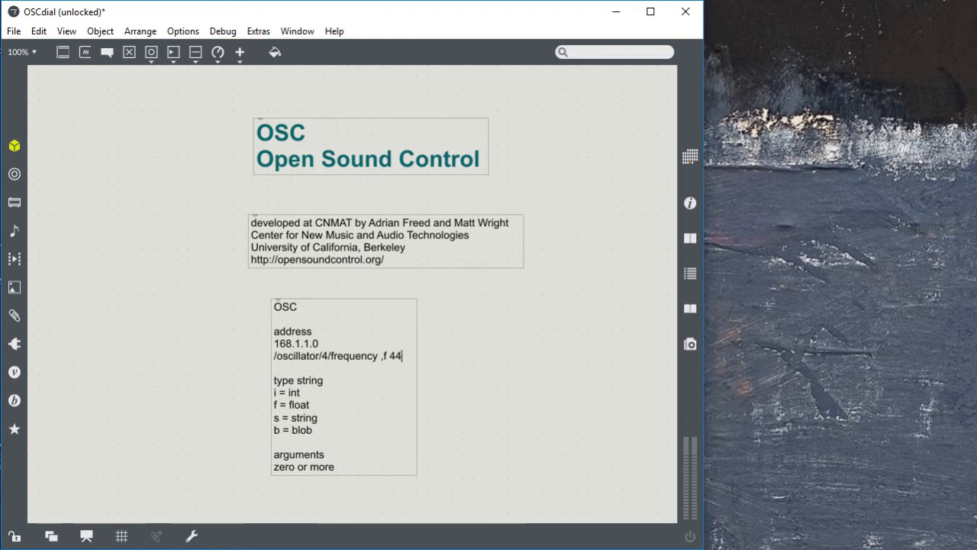
text(0.0)
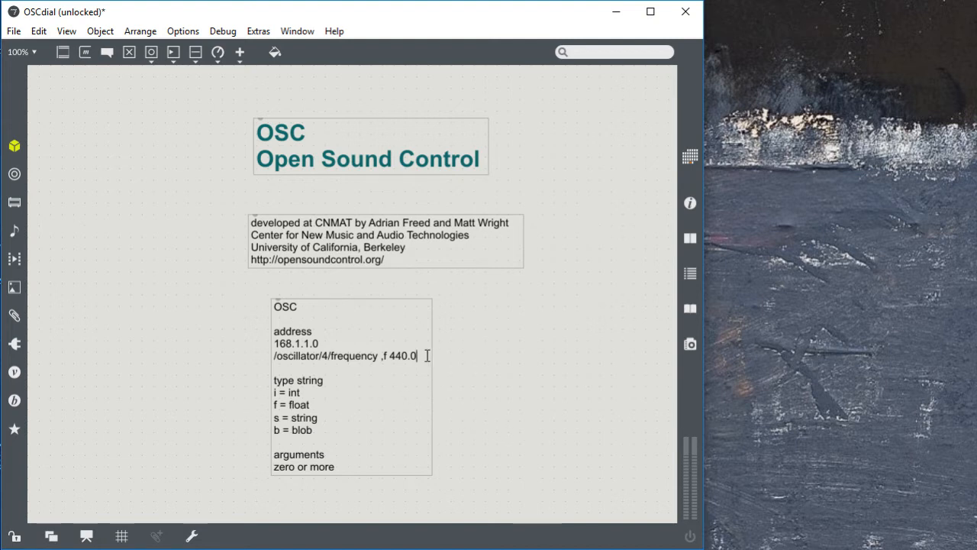
Step: Highlight the full example OSC message, and within it the ",f" type string, to point out its parts
drag(426, 356, 258, 357)
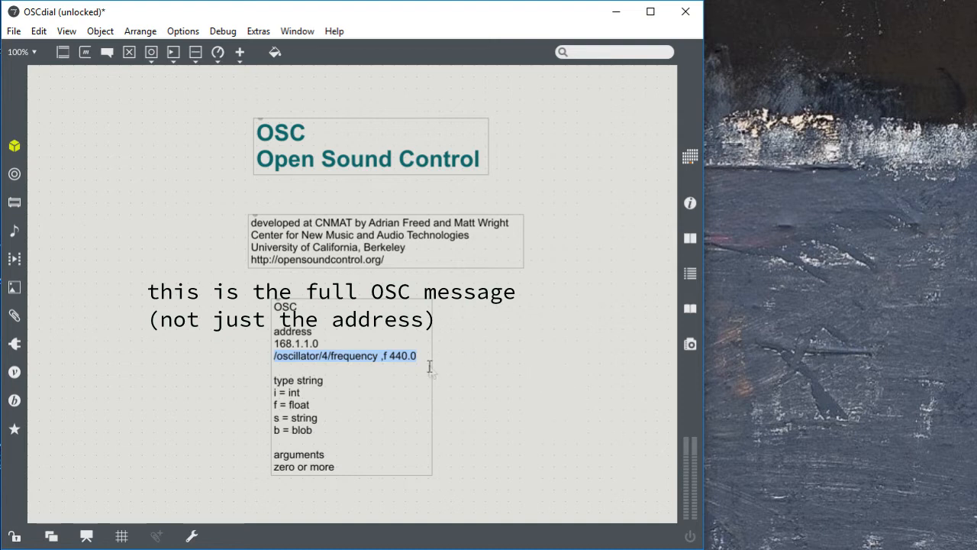
click(380, 356)
drag(380, 356, 388, 356)
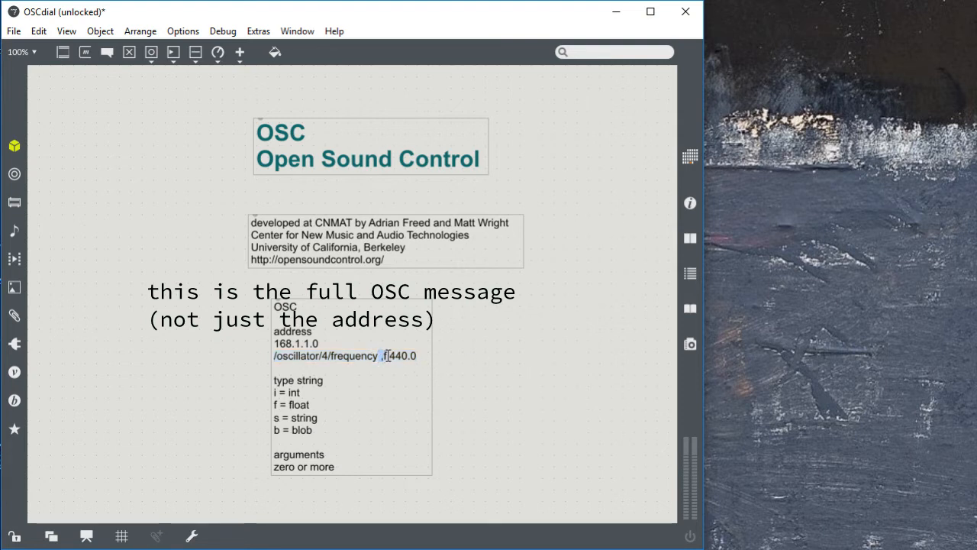
click(387, 356)
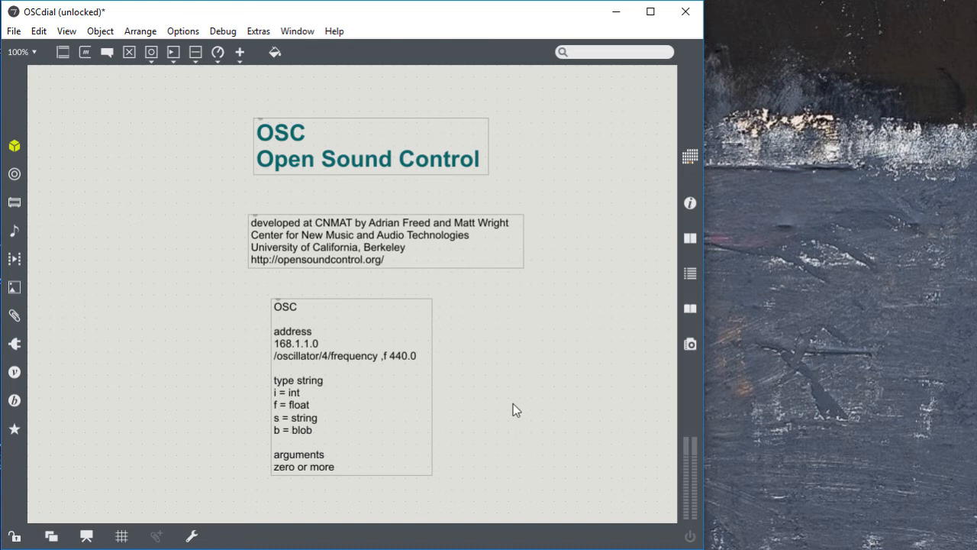
Step: Move the title comment up and to the left, and add "content format" below "Open Sound Control" after a blank line
drag(337, 161, 212, 131)
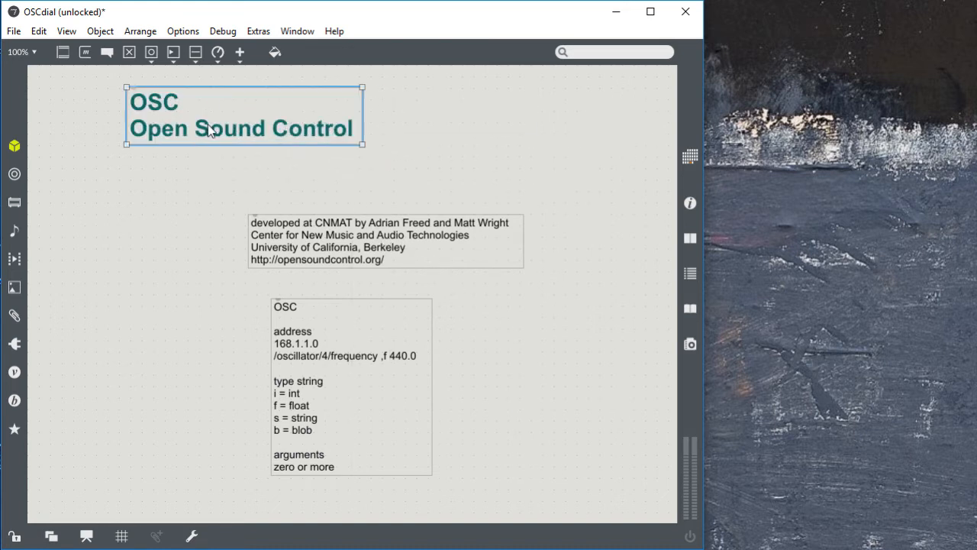
double_click(353, 129)
click(356, 129)
key(Return)
key(Return)
text(content format)
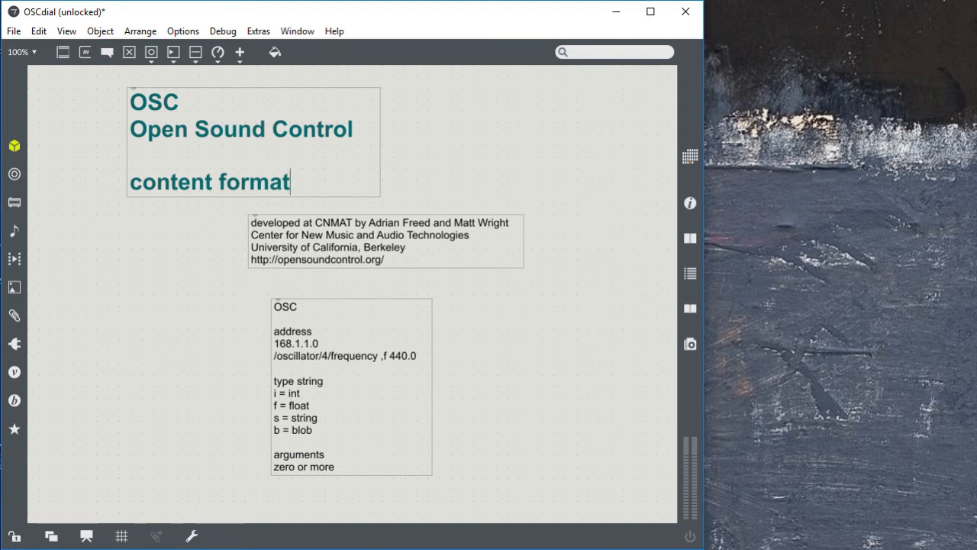
Step: Add "UDP" and "User Datagram Protocol" on separate lines beneath "content format" in the title comment, after a blank line
key(Return)
key(Return)
text(UDP)
key(Return)
text(User Datagram Protocol)
click(563, 373)
Step: Arrange the credits and OSC comments to the right of the title comment, with the title fitted to its text and level with the credits
drag(423, 244, 596, 166)
drag(321, 371, 558, 278)
click(272, 270)
key(ctrl+j)
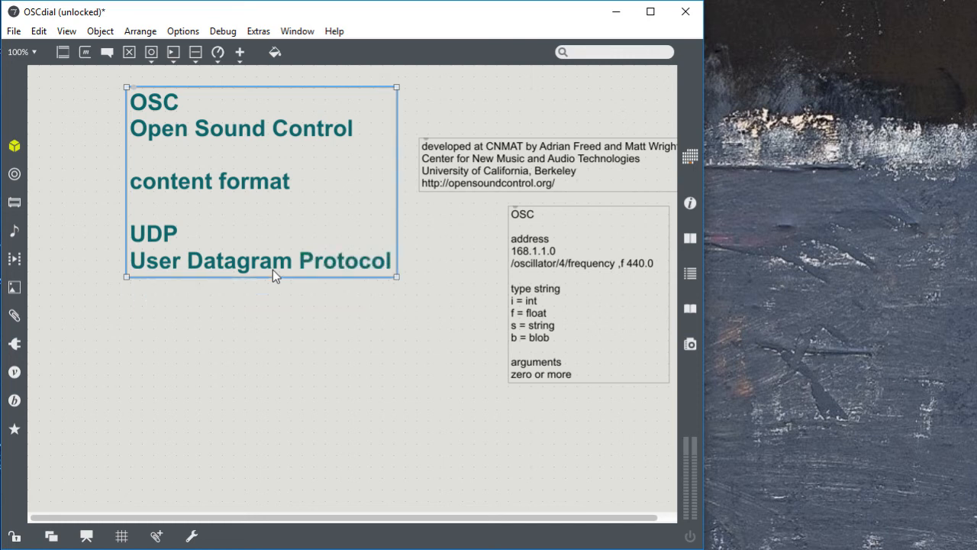
click(256, 322)
drag(247, 220, 220, 269)
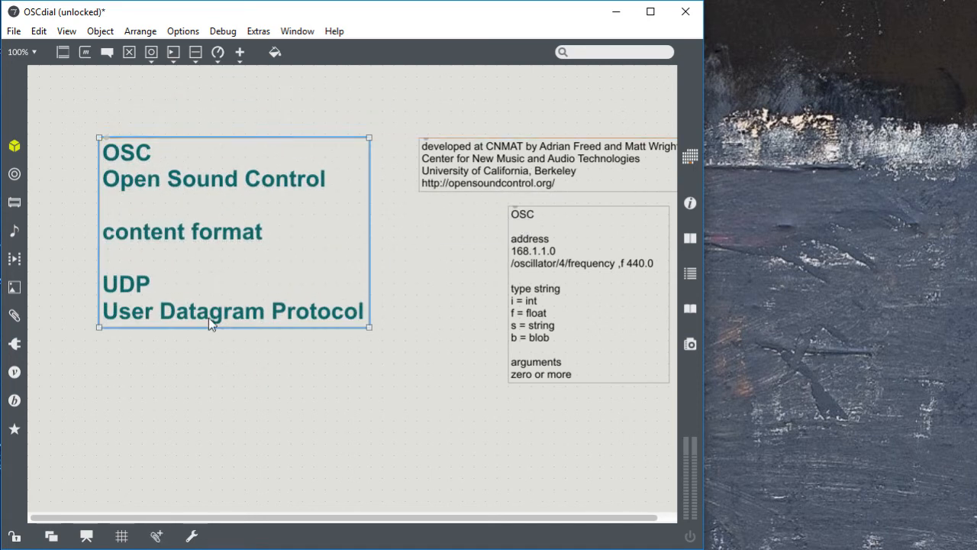
click(259, 389)
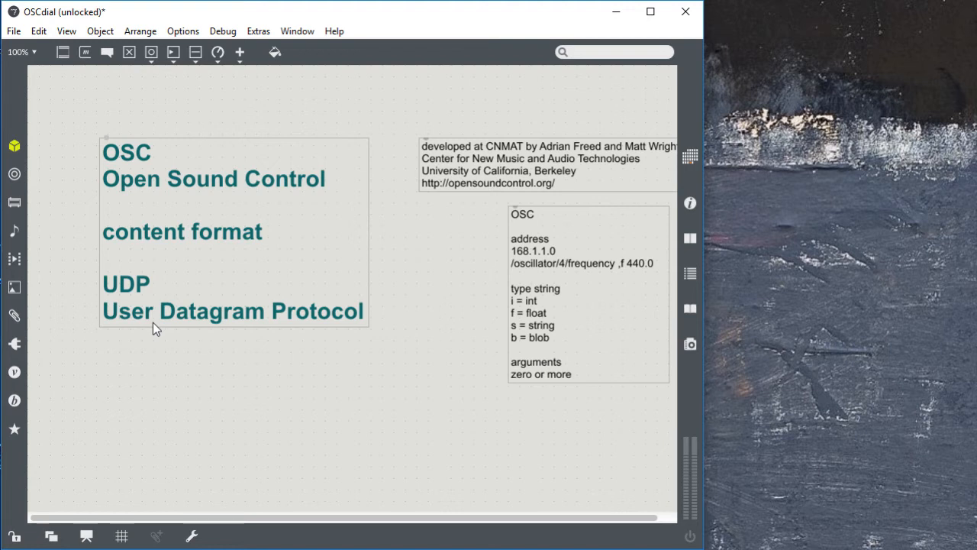
Step: Add a comment beneath the title reading "sender requires IP address and a port number"
text(nsender requires)
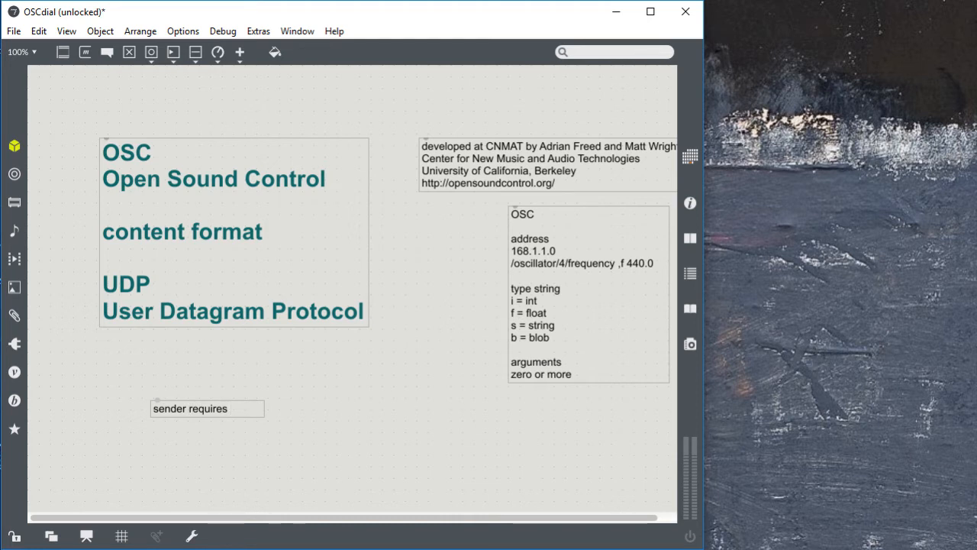
text( IP address and )
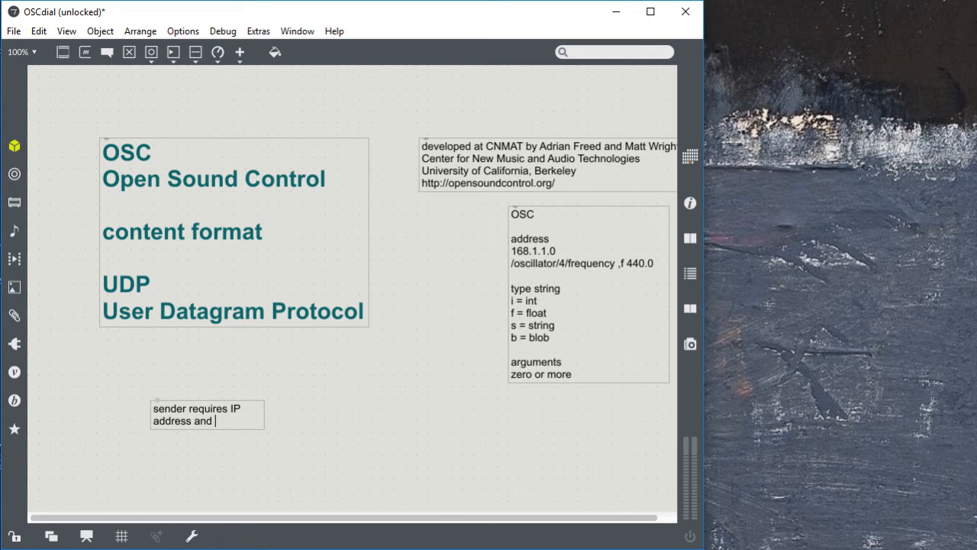
text(a port number)
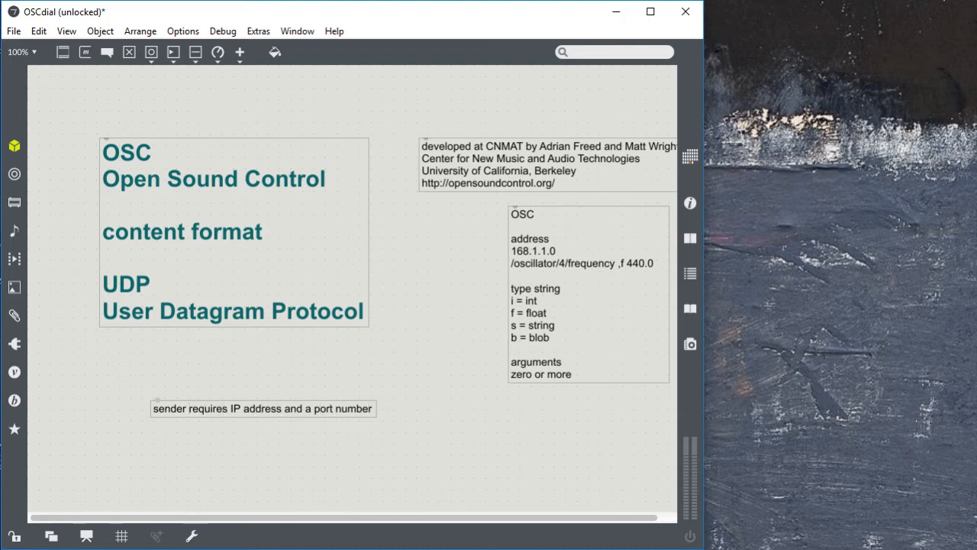
Step: Replace "sender" with the heading "SENDER" on its own line above "requires IP address and a port number"
double_click(169, 408)
text(SENDER)
key(Return)
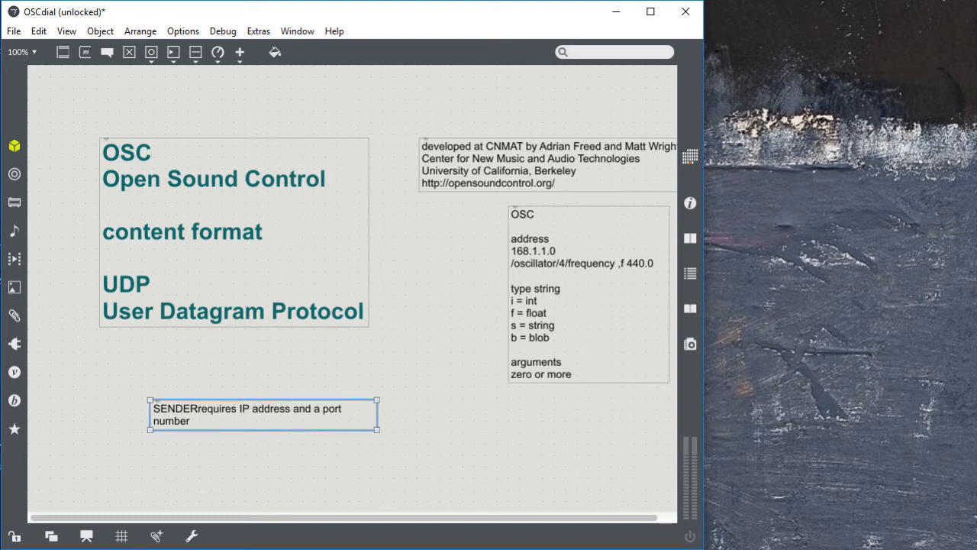
double_click(200, 411)
click(197, 410)
key(shift+Return)
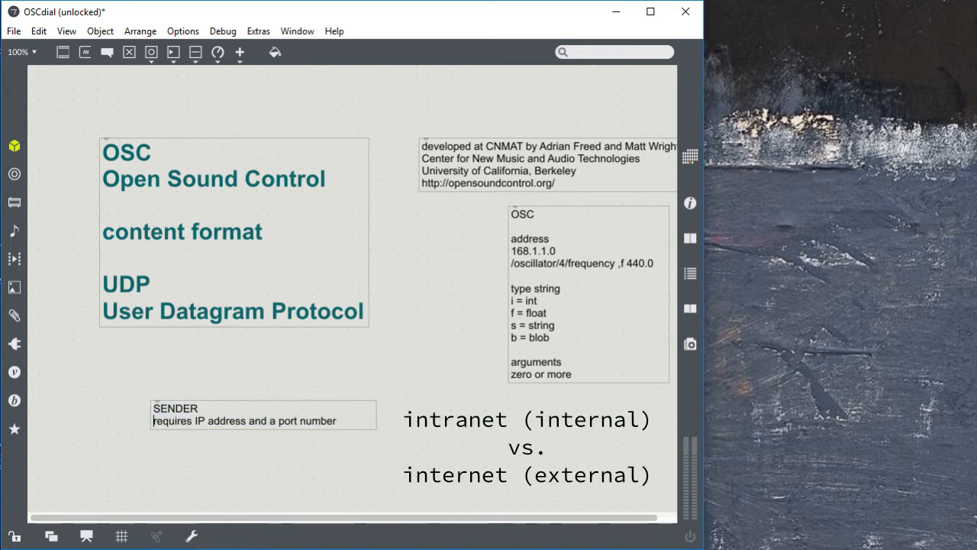
Step: Below the SENDER text, add the heading "RECEIVER" with the line "requires a port number (only)", separated by a blank line
key(shift+Return)
key(shift+Return)
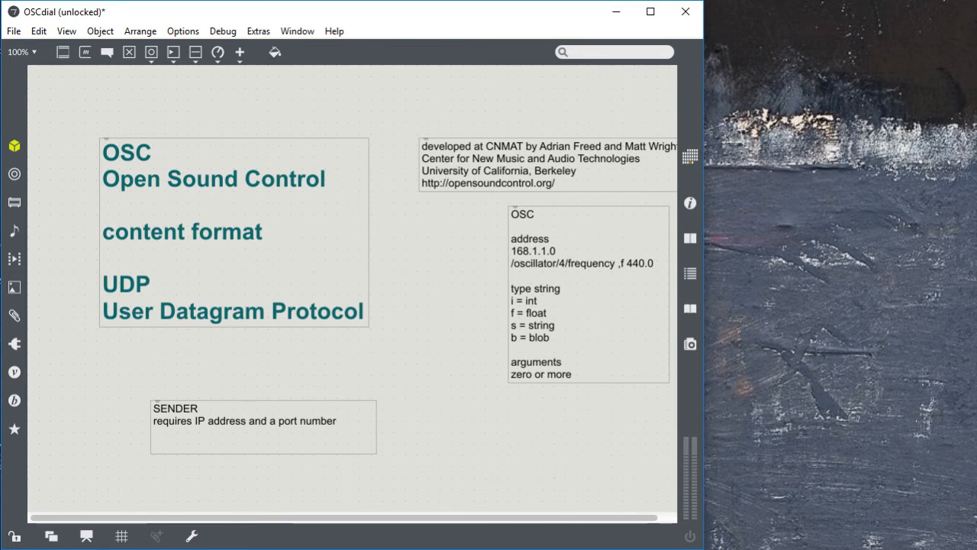
text(RECEIVER)
key(Return)
text(requires a port number)
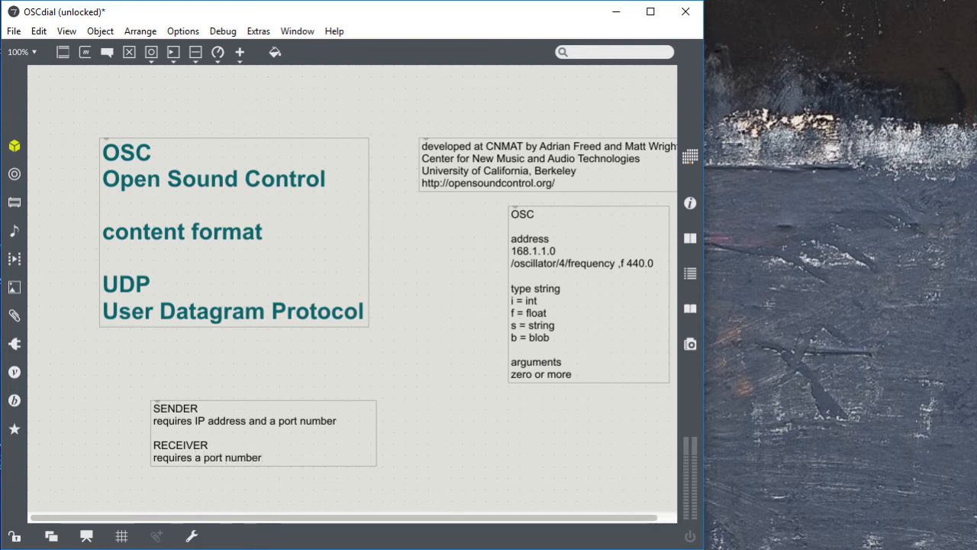
text((only))
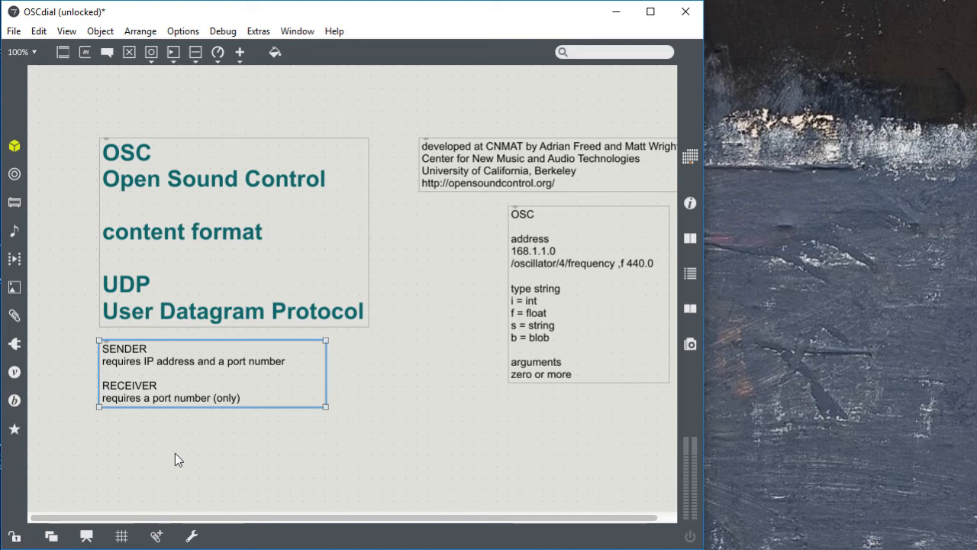
Step: Add the line "this port is EXCLUSIVE!" beneath the receiver's port number requirement
double_click(254, 398)
click(255, 397)
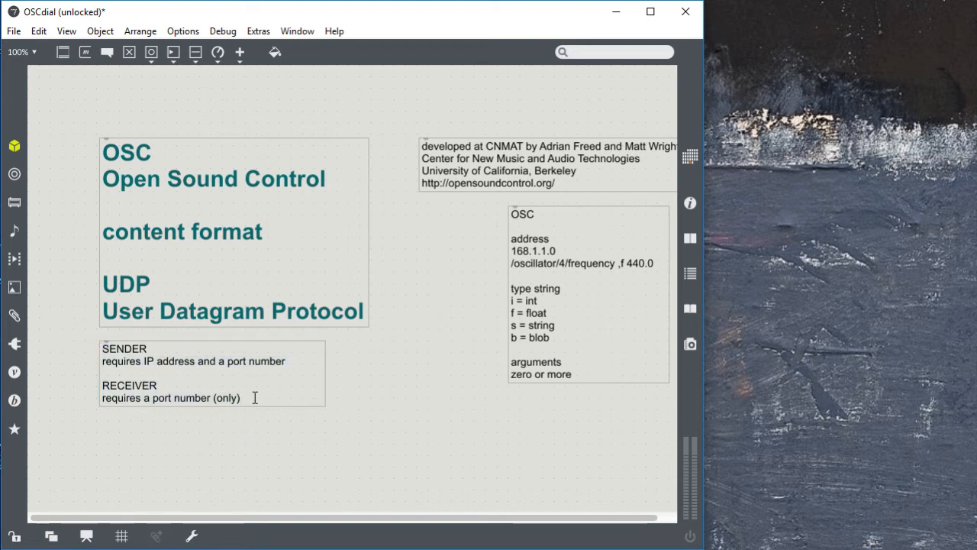
key(Return)
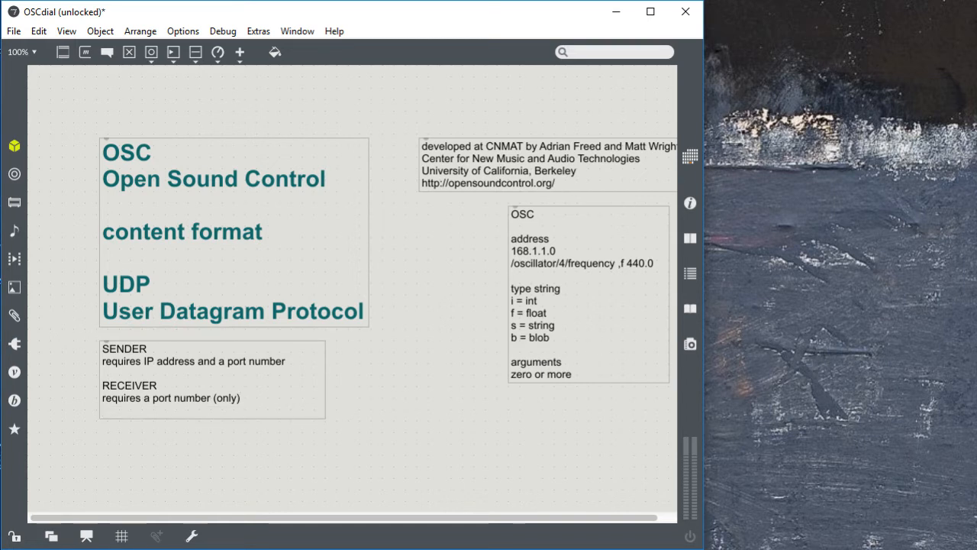
text(this port is)
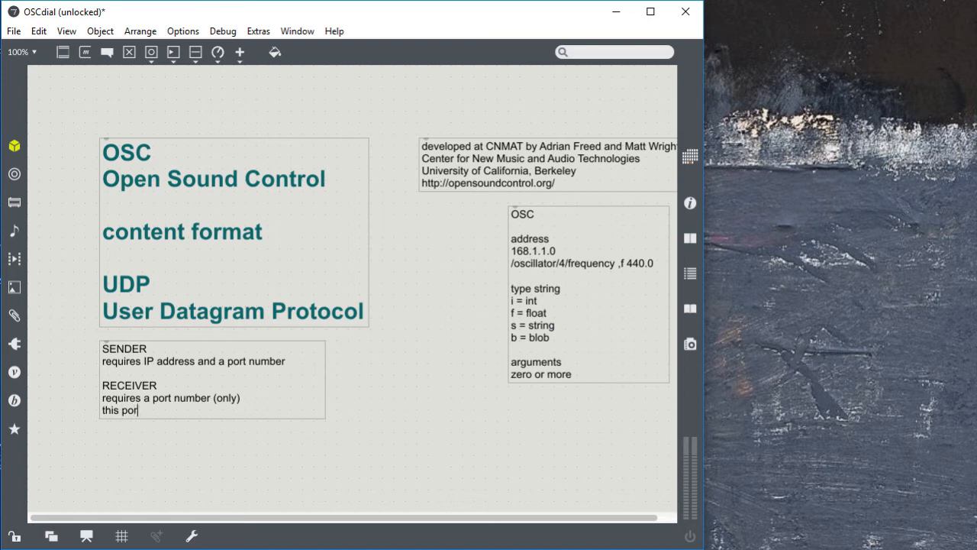
text( EXCLUSIVE!)
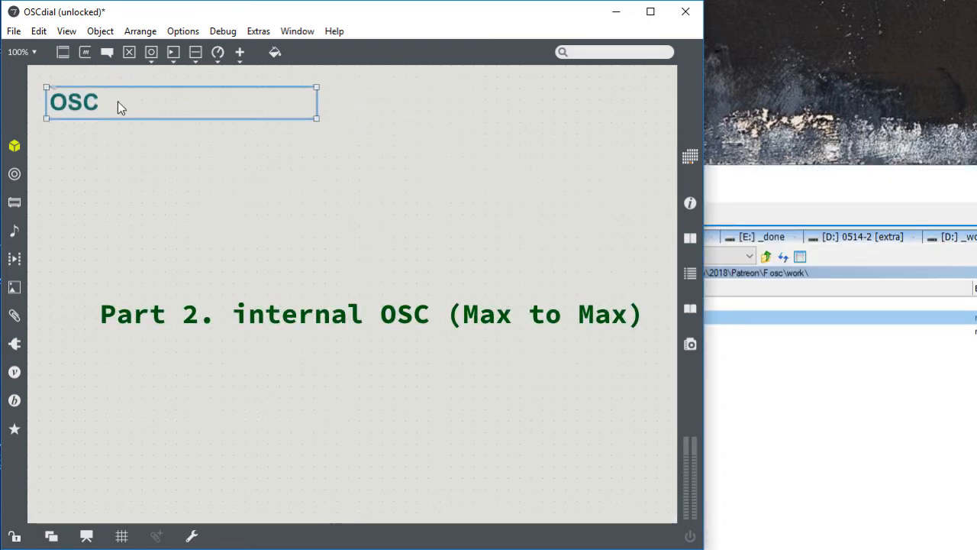
Step: Extend the "OSC" title comment to read "OSCdial"
double_click(118, 101)
click(118, 101)
text(dial)
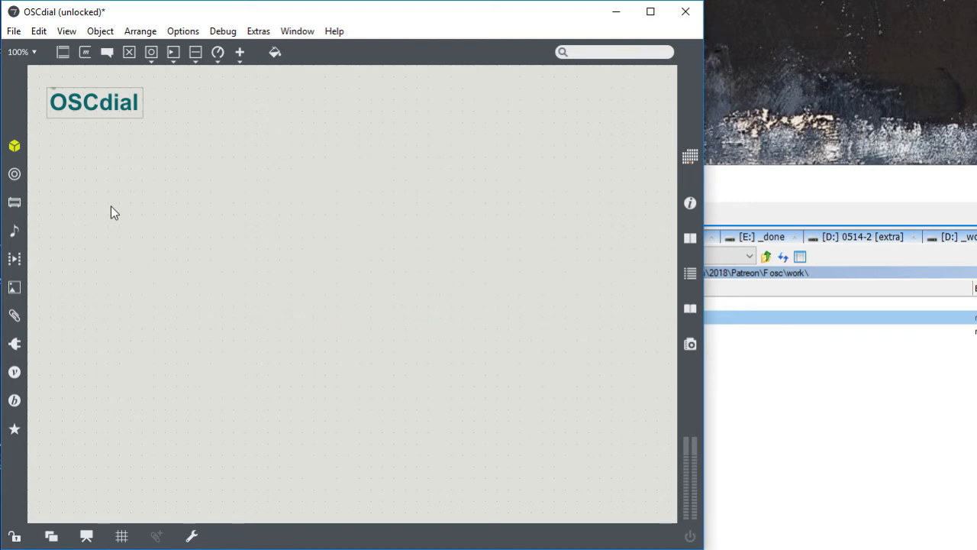
Step: Add a dial object beneath the title and connect its output to a new floating-point number box below it
text(ndial)
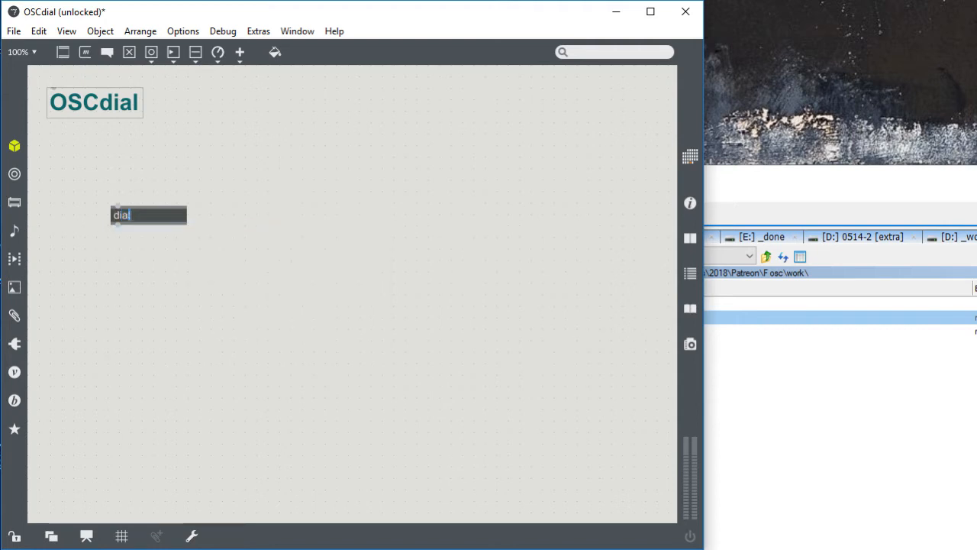
key(BackSpace)
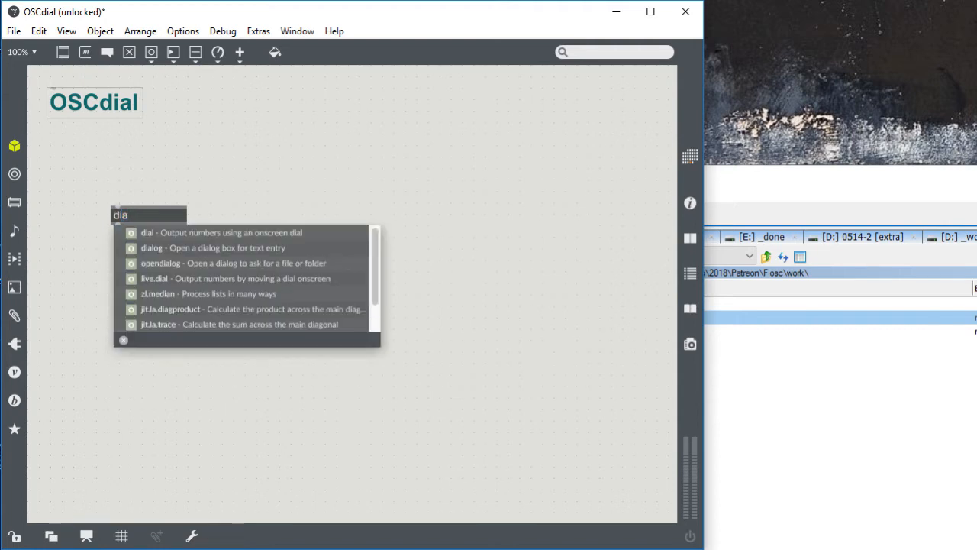
click(145, 232)
mouse_move(126, 221)
mouse_down()
mouse_move(95, 180)
mouse_move(158, 240)
mouse_move(121, 207)
mouse_move(139, 208)
mouse_up()
click(146, 305)
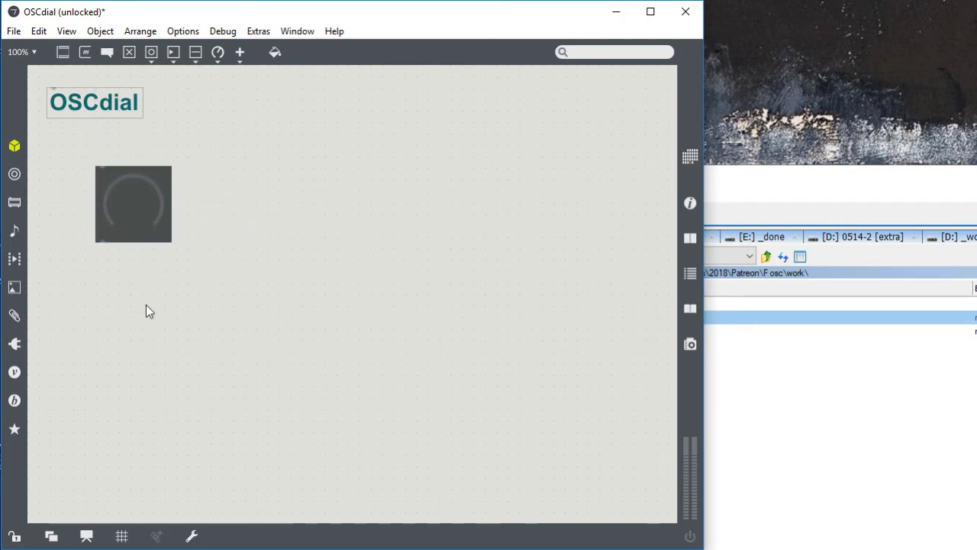
key(f)
drag(102, 244, 141, 281)
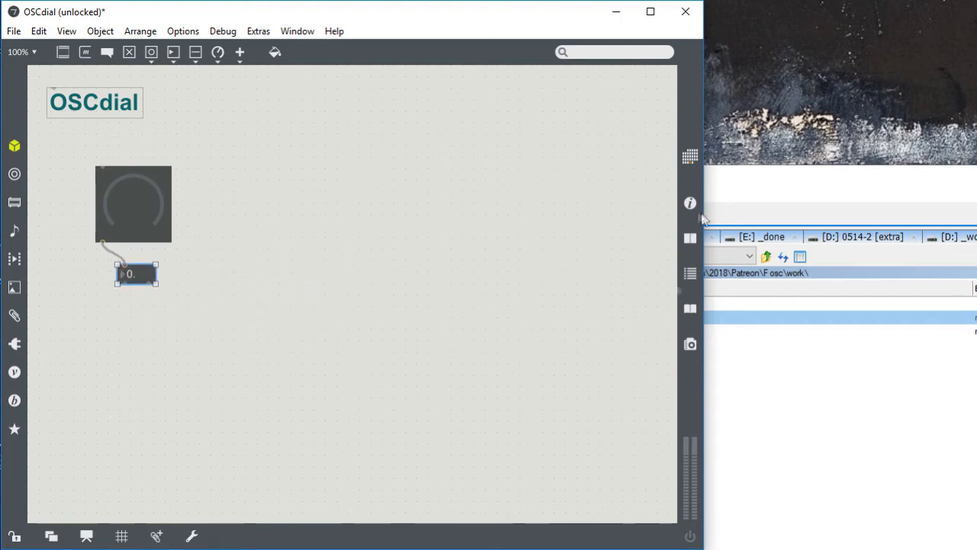
Step: Set the number box's font size to 24 and move the box closer beneath the dial
click(692, 205)
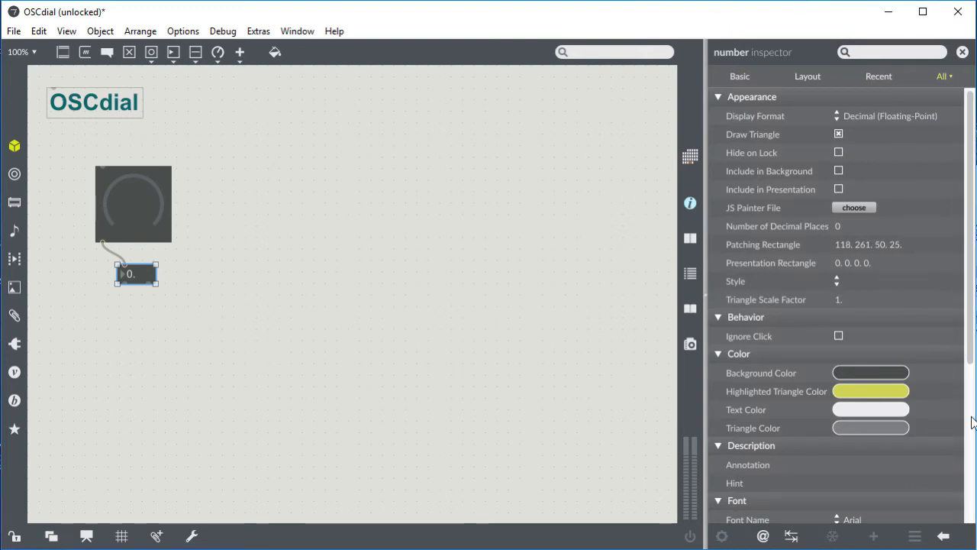
scroll(947, 405, down, 5)
click(837, 294)
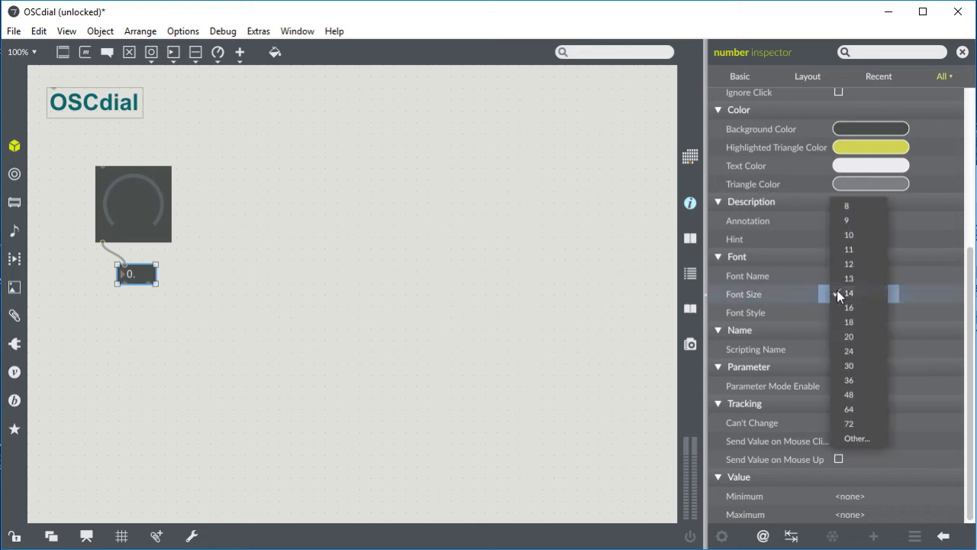
click(854, 351)
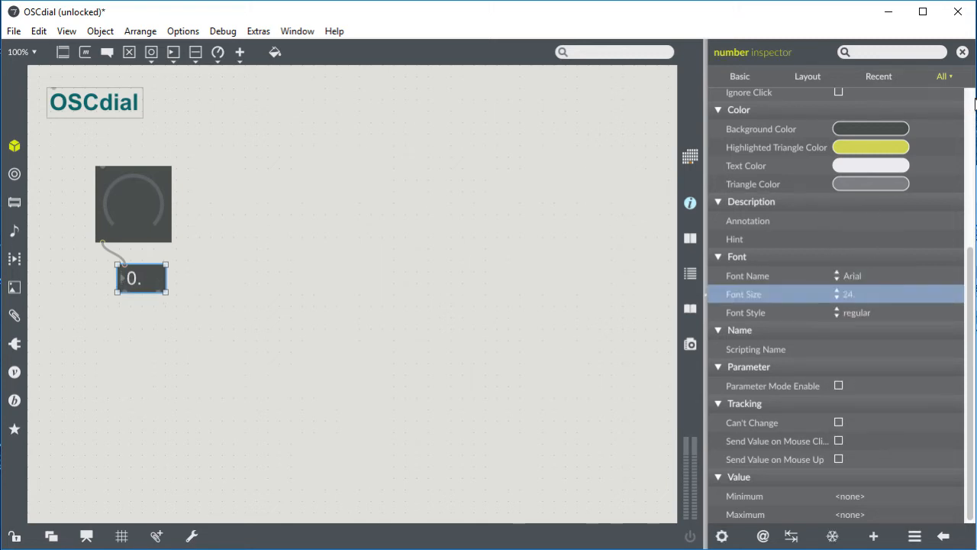
scroll(901, 305, up, 5)
click(308, 316)
drag(144, 271, 146, 264)
Step: Set the dial's indicator color to yellow
click(141, 202)
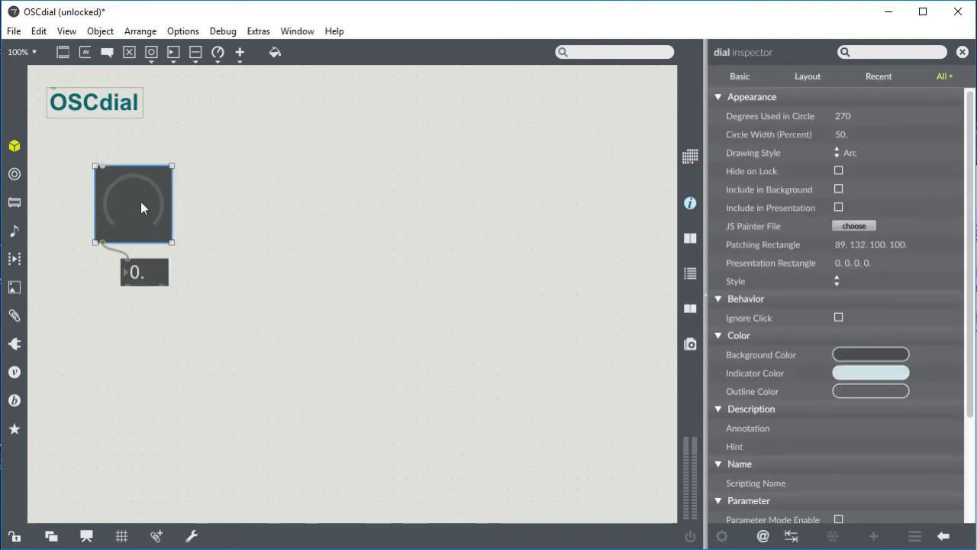
click(871, 372)
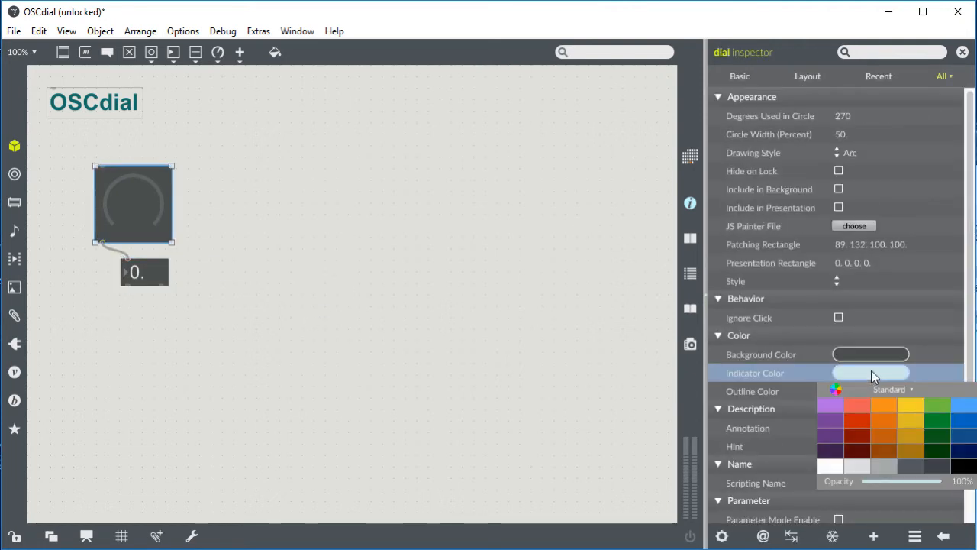
click(911, 402)
click(304, 210)
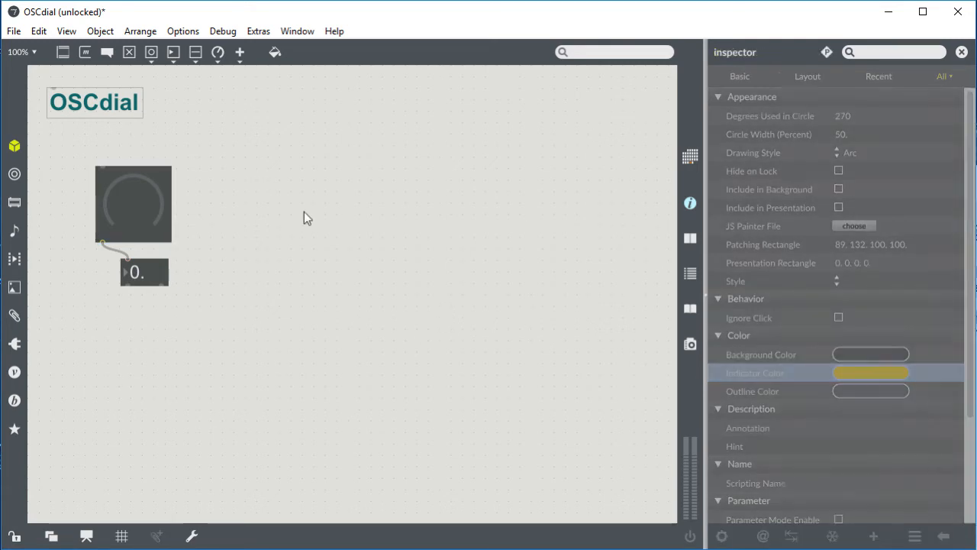
Step: Add a comment reading "Lemon" to the right of the dial, near its upper edge
key(n)
text(Lemon)
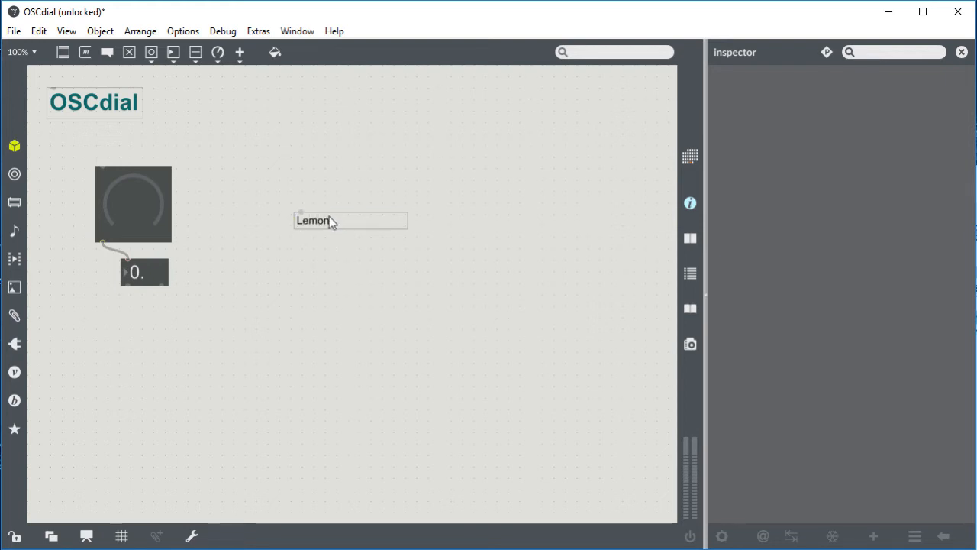
drag(329, 220, 257, 170)
Step: Set the "Lemon" comment's font size to 30 and fit its box to the text
click(690, 204)
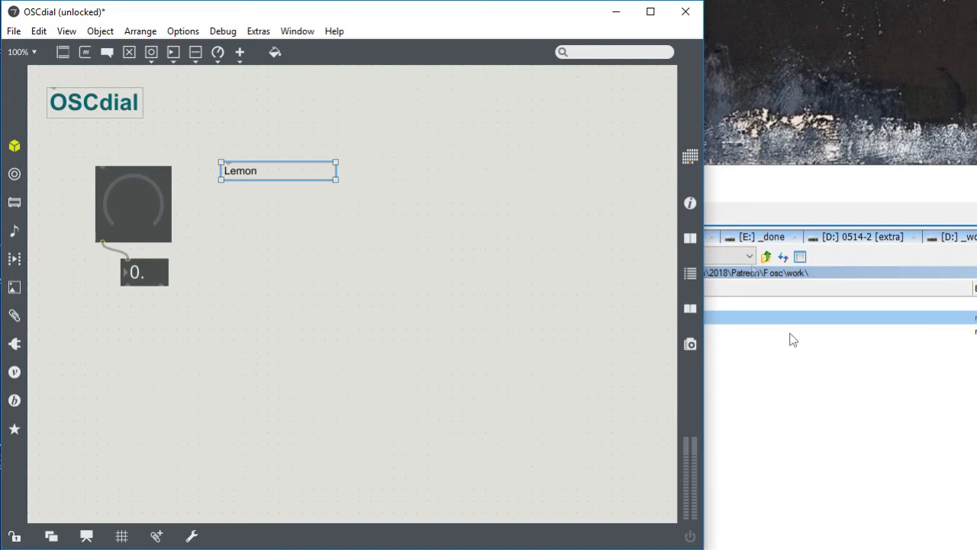
click(691, 203)
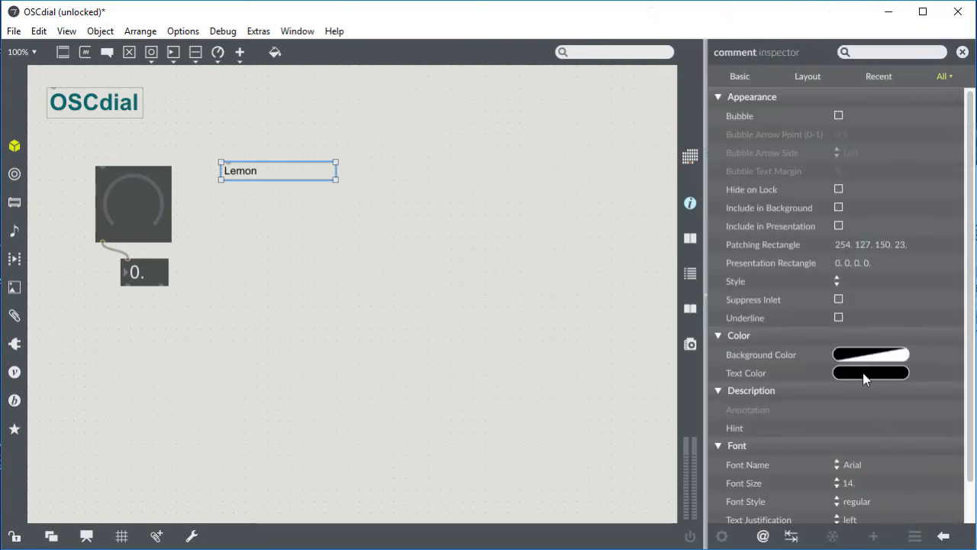
click(836, 483)
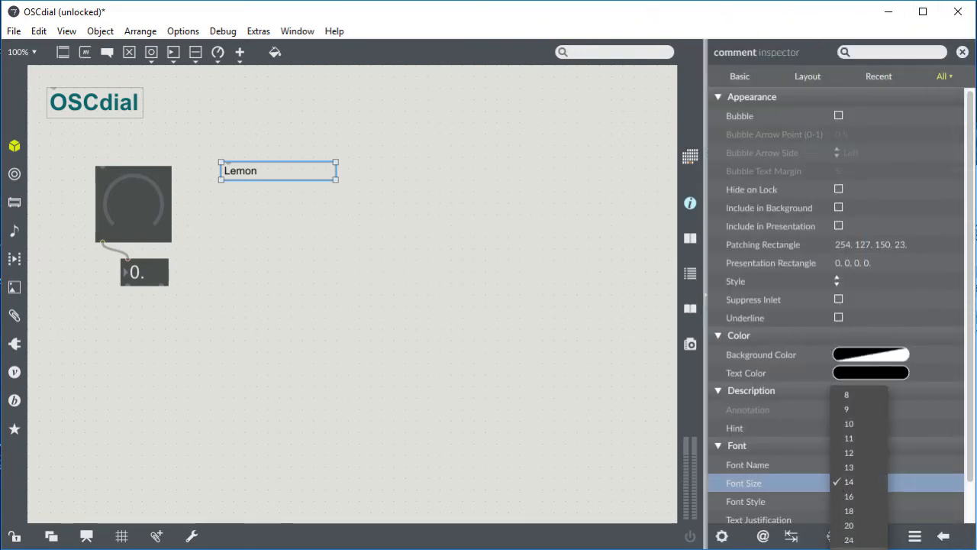
click(850, 539)
click(282, 155)
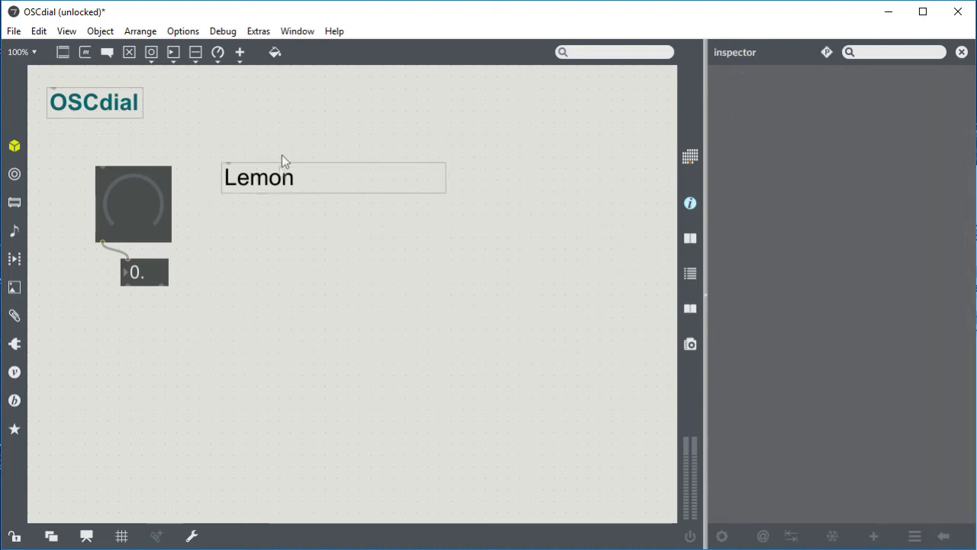
click(277, 184)
key(ctrl+shift+j)
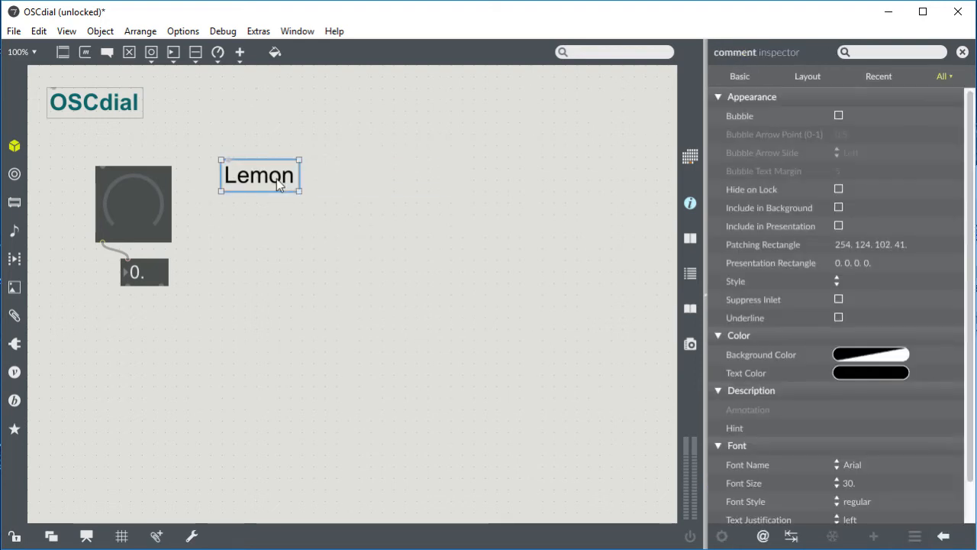
Step: Move the "Lemon" label right beside the dial and lock the patch
drag(277, 180, 225, 229)
click(207, 298)
key(ctrl+e)
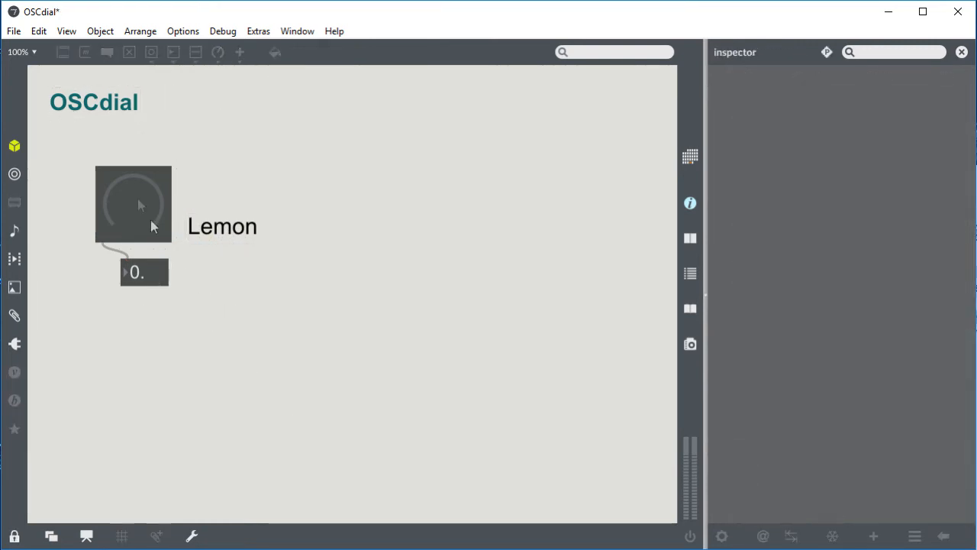
Step: Enable float output on the Lemon dial and set its number of steps / range to 1
drag(107, 210, 107, 179)
click(16, 537)
click(134, 221)
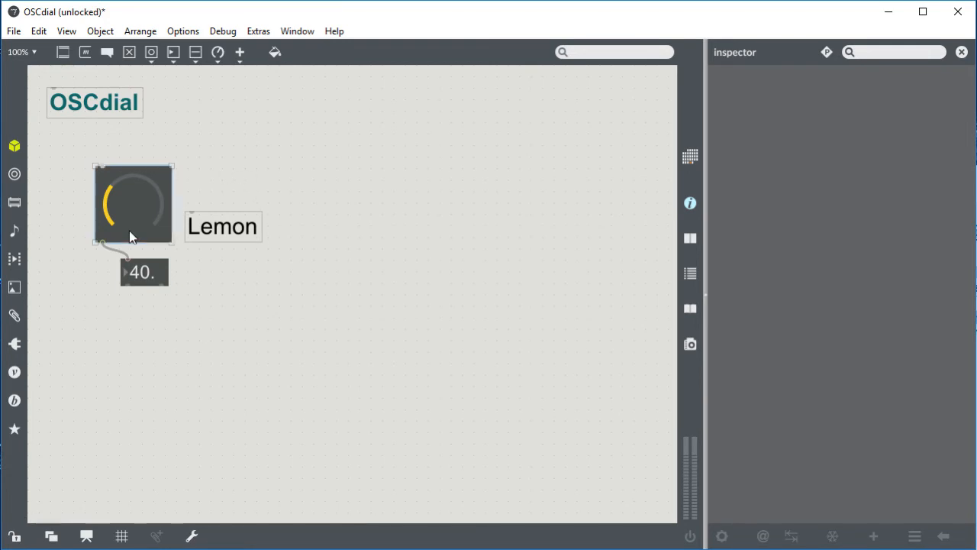
scroll(959, 509, down, 5)
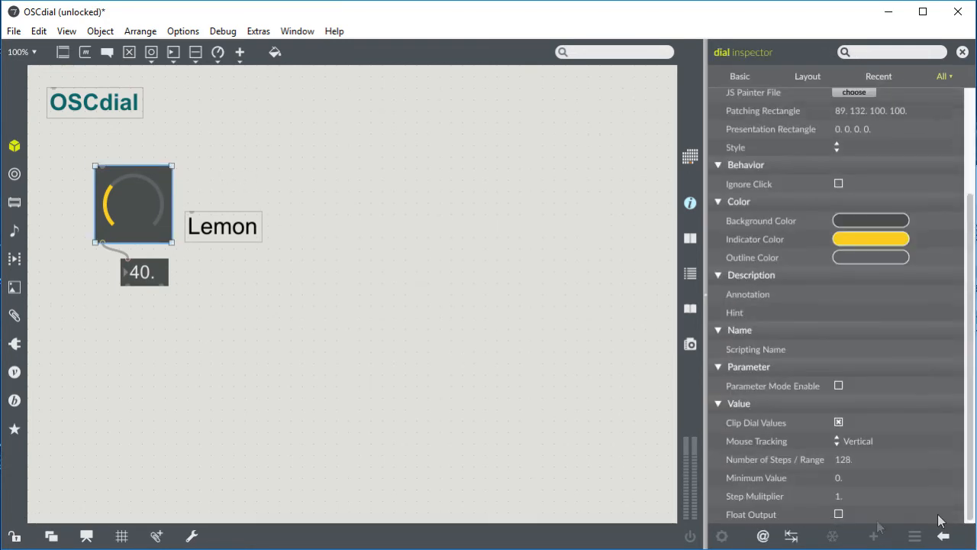
click(841, 420)
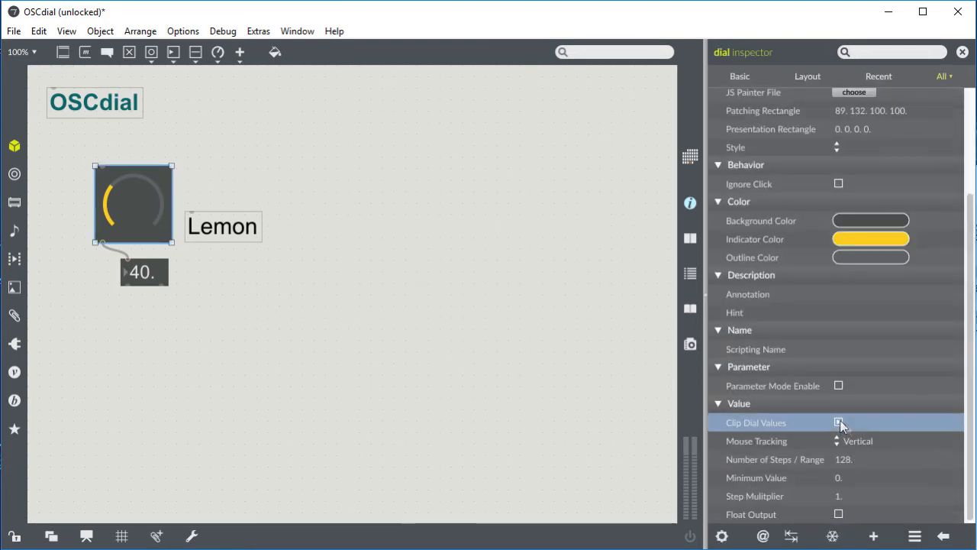
click(839, 514)
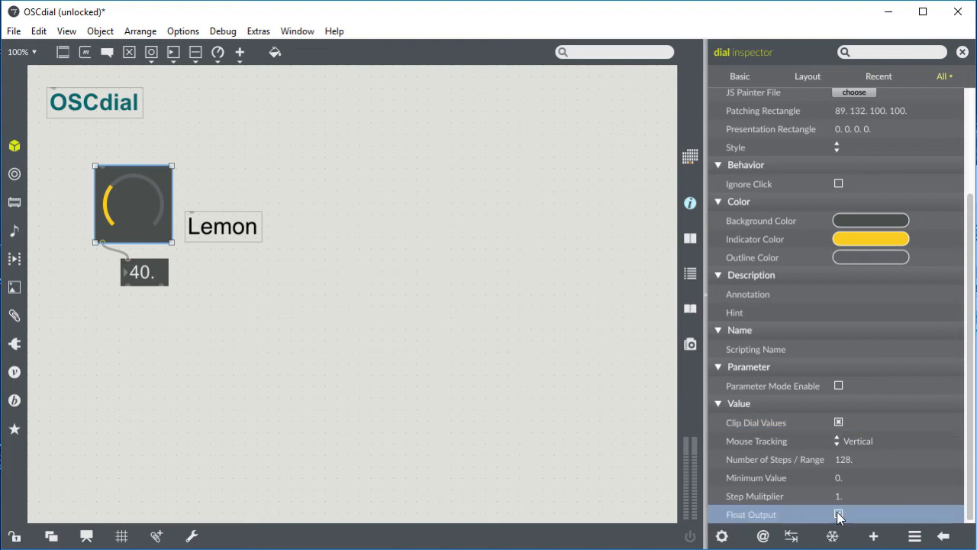
click(846, 460)
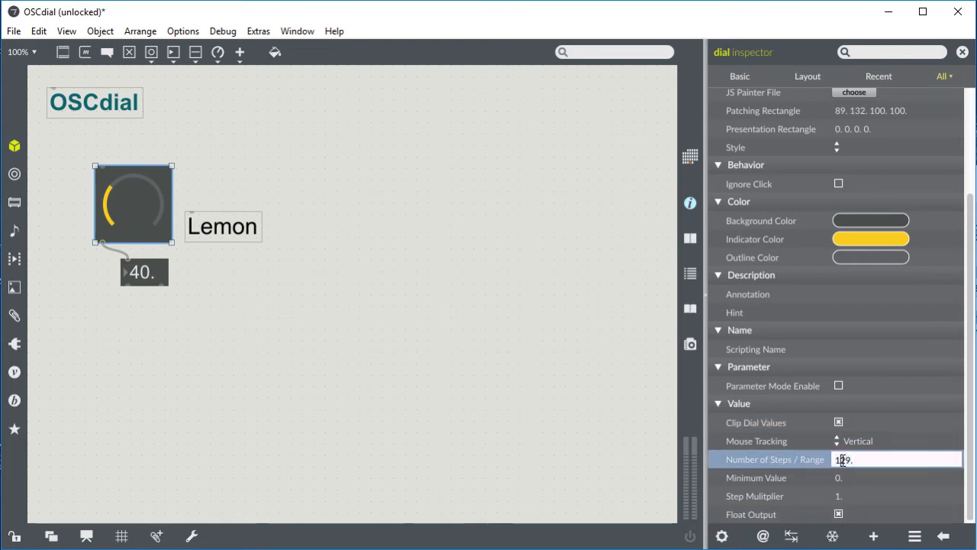
key(Return)
click(313, 345)
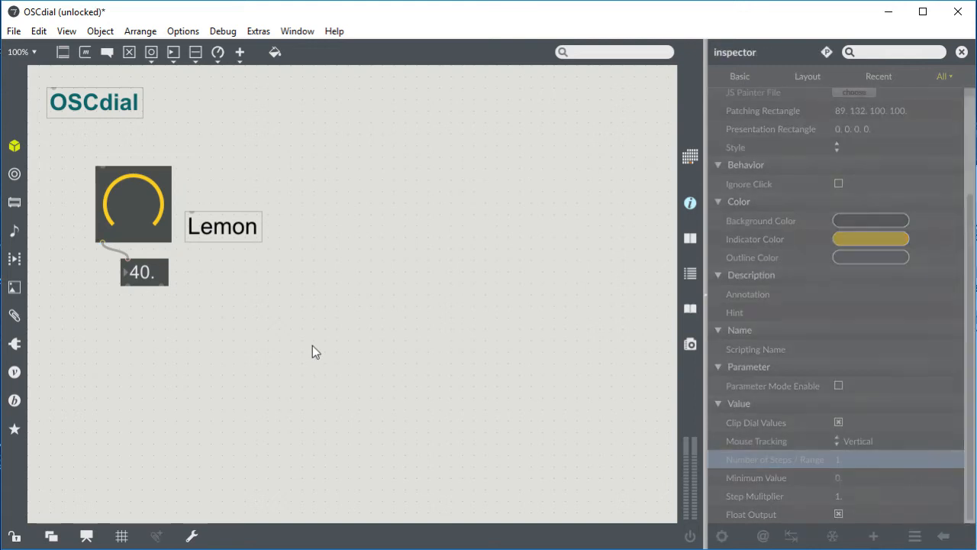
Step: Lock the patch, test the Lemon dial by turning it to about 0.4, and unlock the patch
click(15, 537)
drag(128, 237, 128, 278)
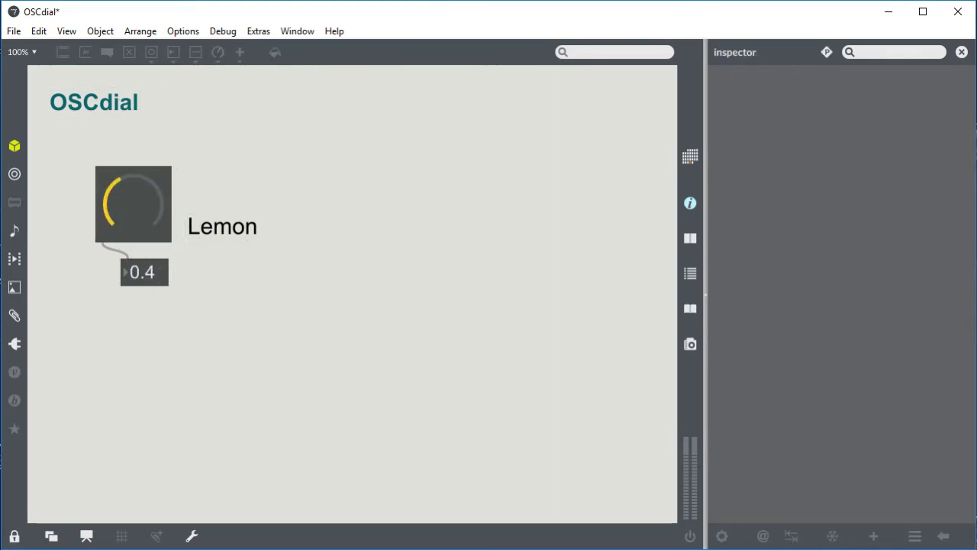
click(14, 537)
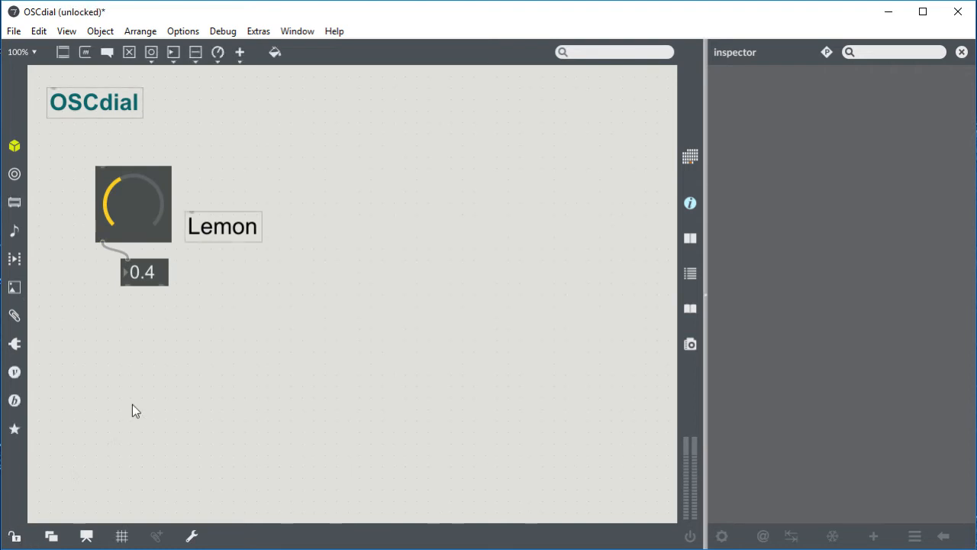
Step: Add an object reading "udpsend 127.0.0.1 port 7402" in the empty area below the number box
text(nudp)
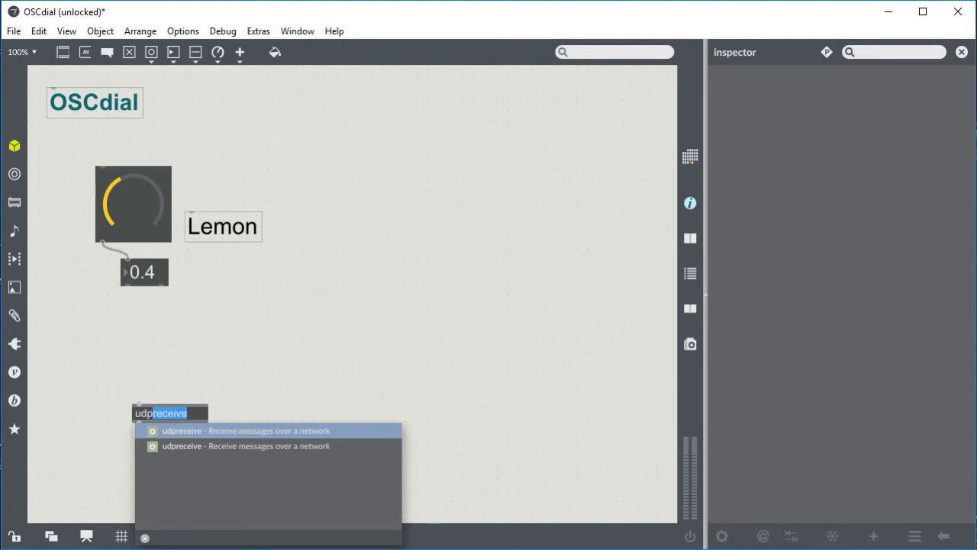
text(send)
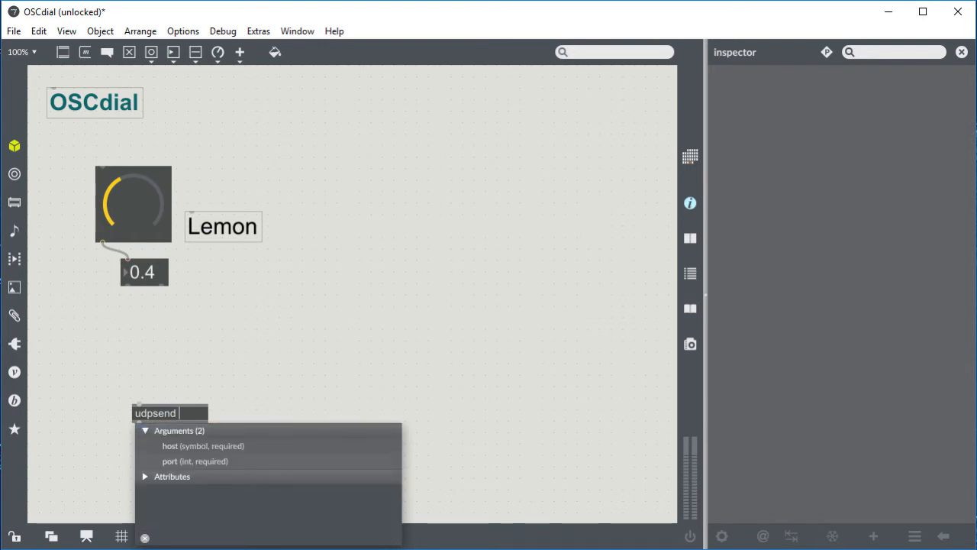
text( 127.0)
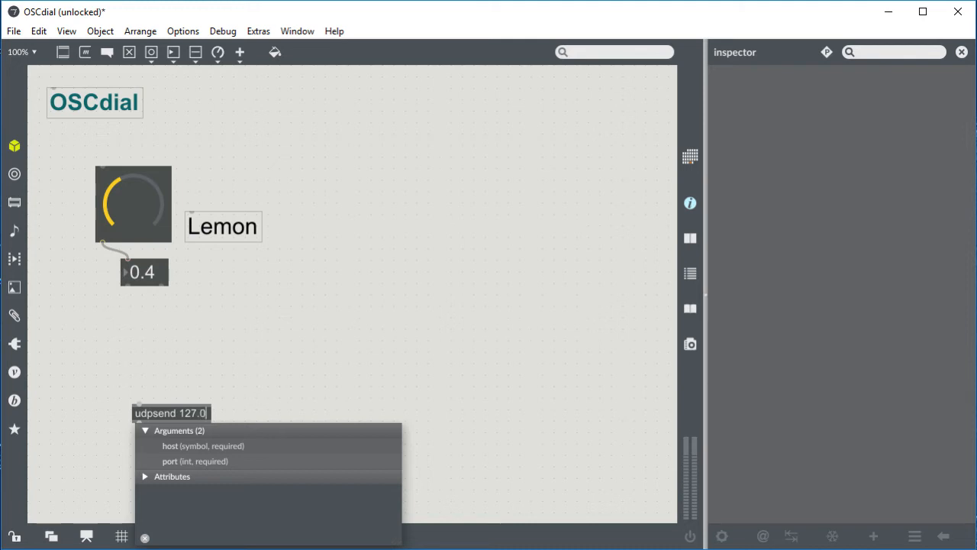
text(.0.1 port 7402)
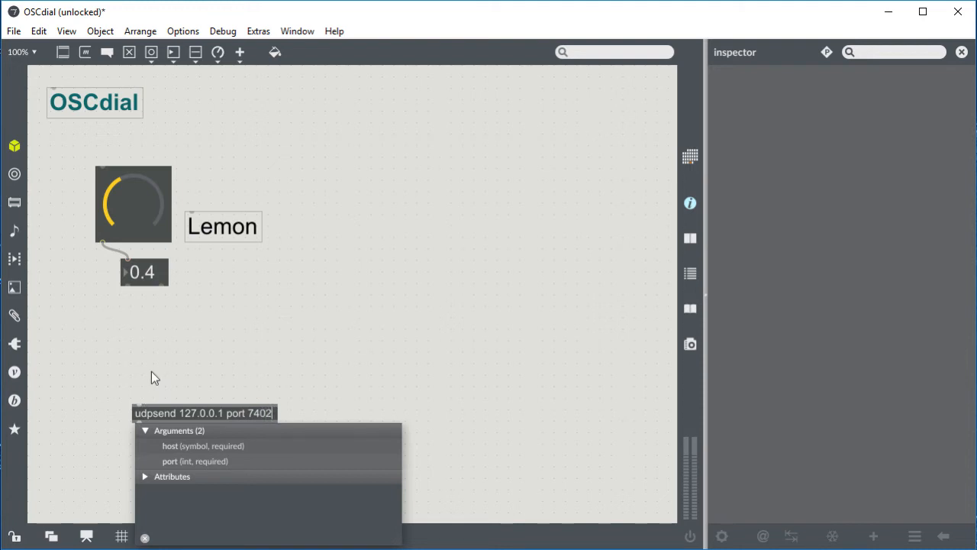
click(151, 371)
drag(184, 415, 163, 383)
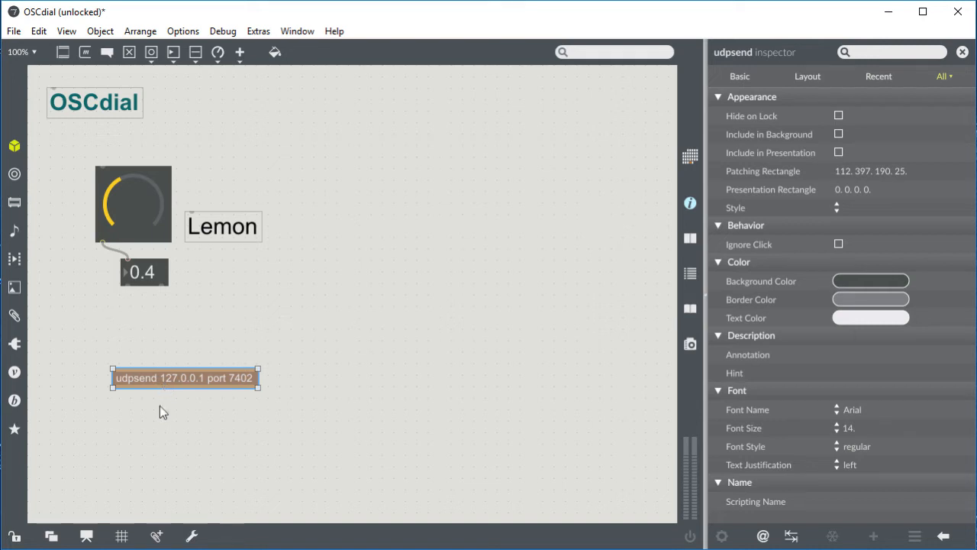
Step: Correct the udpsend object's text to "udpsend 127.0.0.1 7402" and move it lower, in line with the dial's left edge
double_click(217, 376)
click(217, 376)
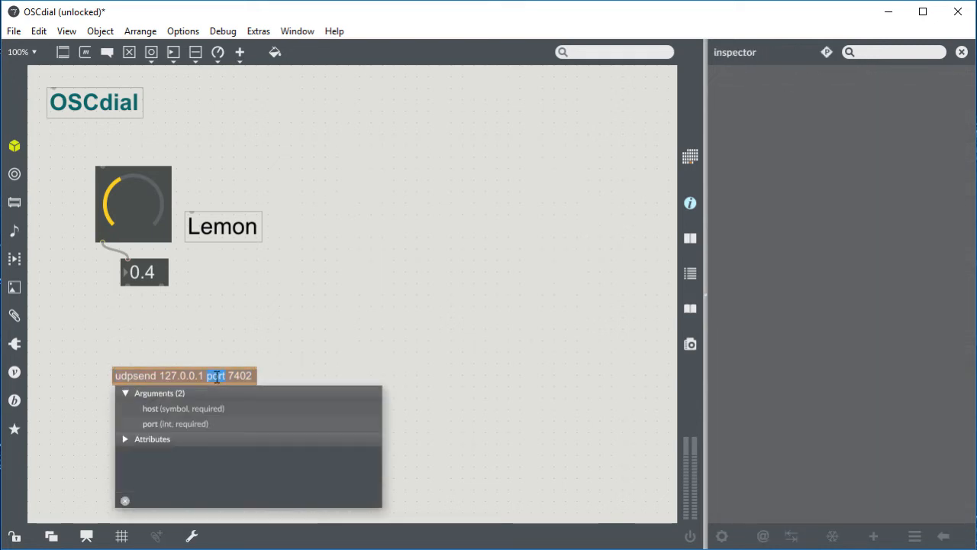
key(BackSpace)
click(233, 323)
mouse_move(174, 376)
mouse_down()
mouse_move(146, 366)
mouse_move(183, 387)
mouse_up()
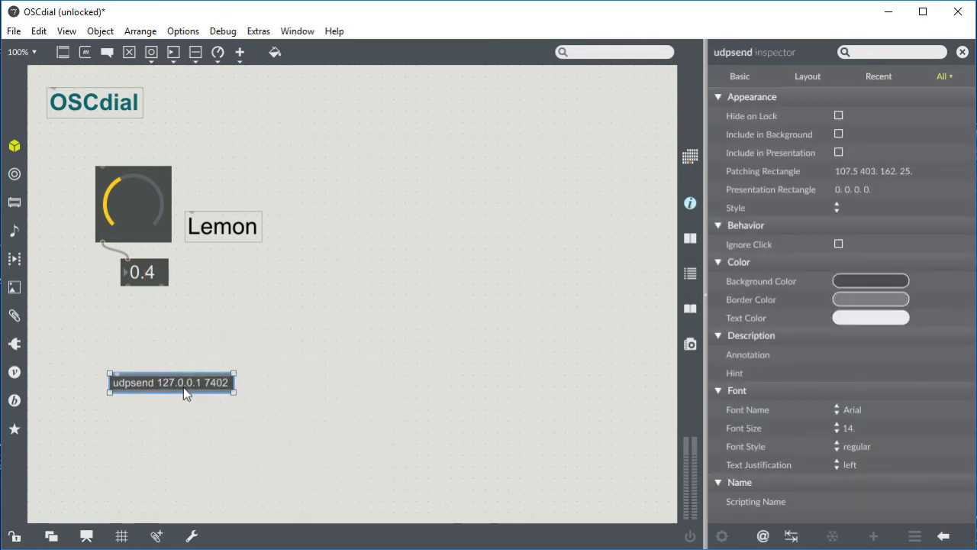
click(184, 420)
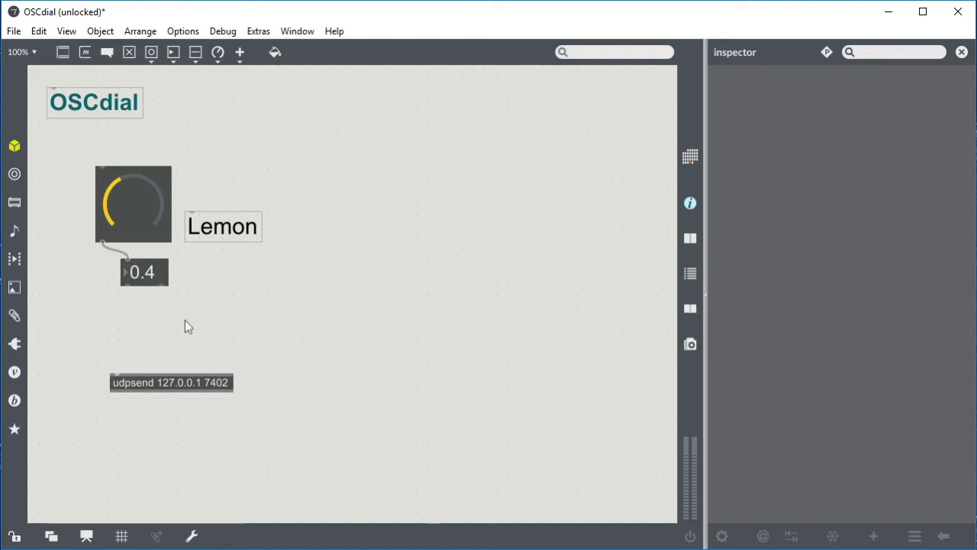
drag(138, 383, 123, 416)
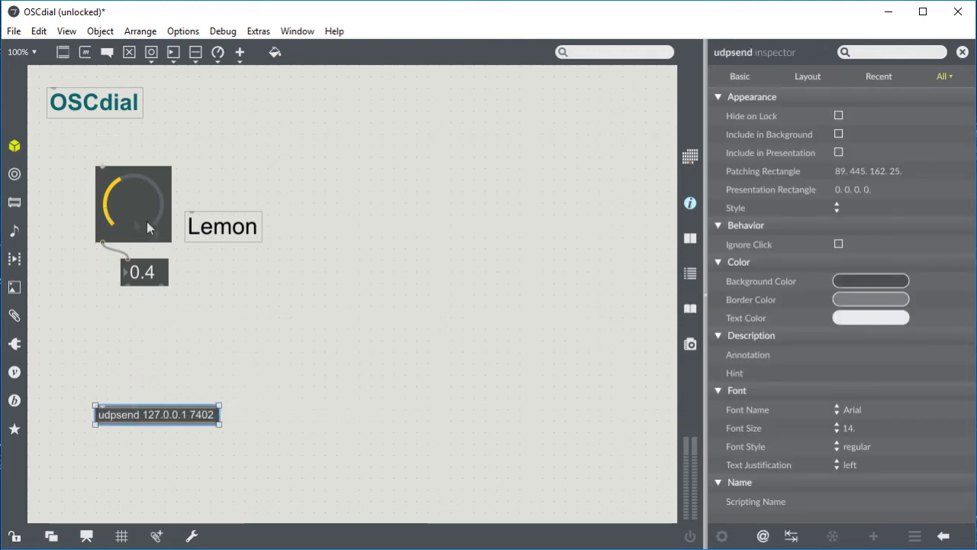
Step: Align the number box with the dial's left edge and add a "prepend Lemon" object below it
drag(150, 281, 115, 271)
click(119, 340)
text(nprepend P)
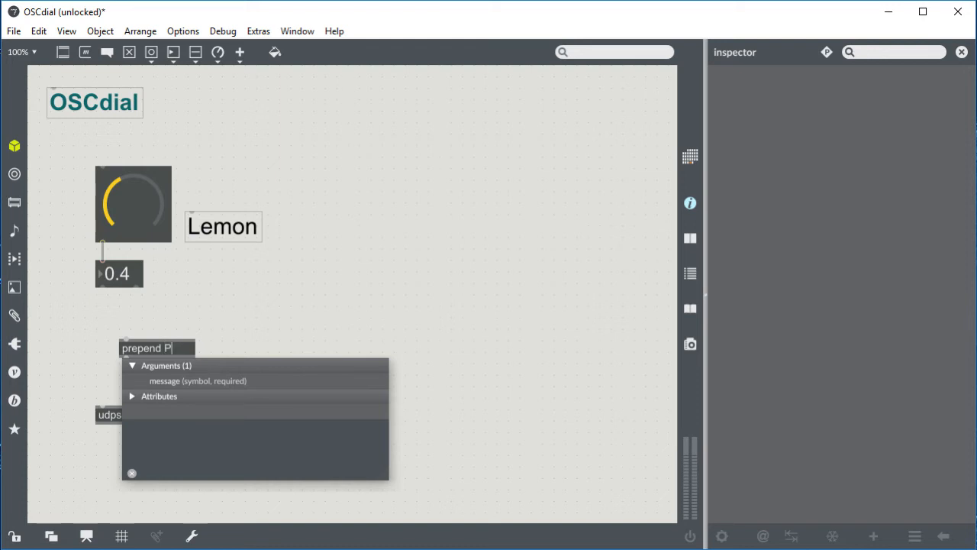
key(BackSpace)
text(Lemon)
click(96, 311)
Step: Connect the number box through prepend Lemon to udpsend, stacking the objects in line with the dial's left edge
drag(102, 287, 126, 387)
click(125, 413)
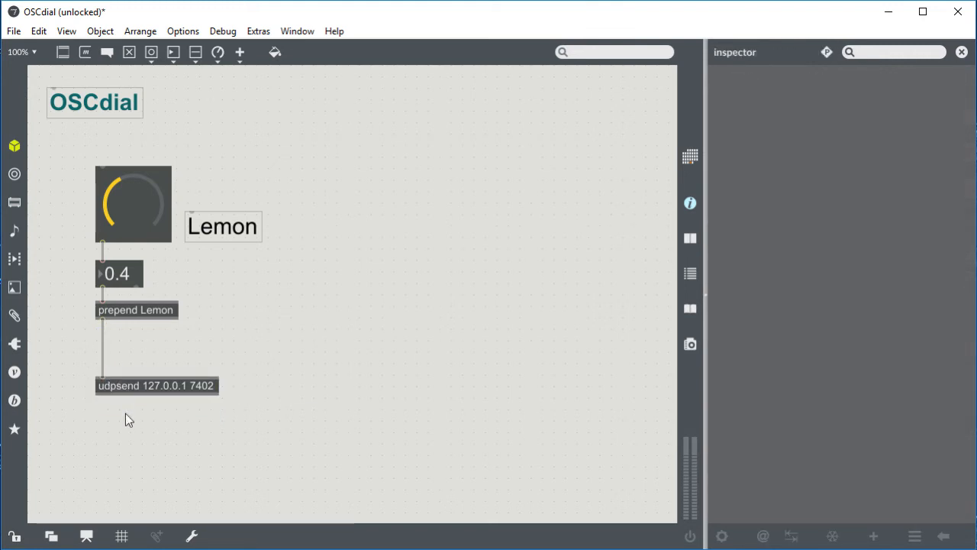
mouse_move(133, 393)
mouse_down()
mouse_move(134, 373)
mouse_move(134, 403)
mouse_up()
Step: Duplicate the Lemon dial, its label, number box and prepend object, and place the copy to the right of the originals
drag(278, 340, 115, 177)
key(ctrl+d)
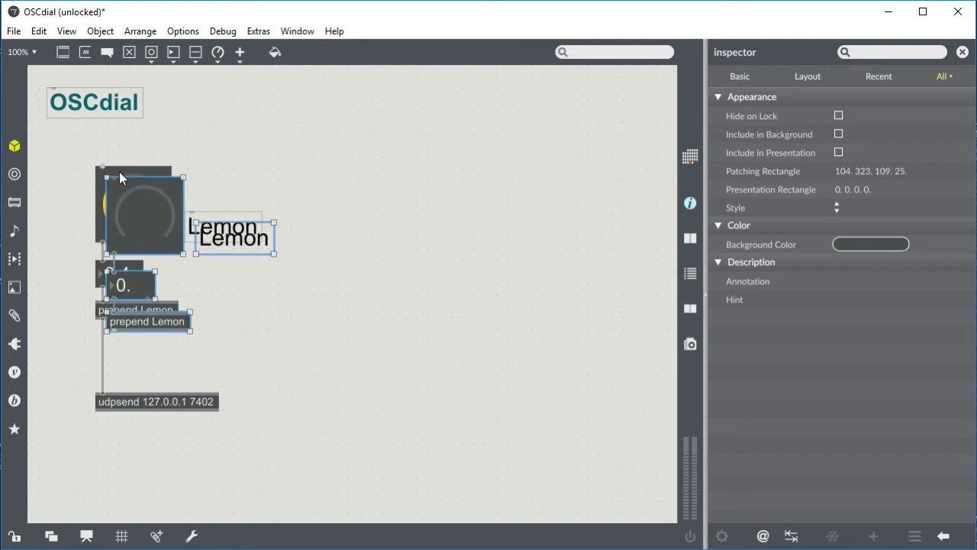
drag(137, 222, 324, 211)
click(432, 286)
Step: Change the duplicated dial's label to "Plum"
double_click(428, 226)
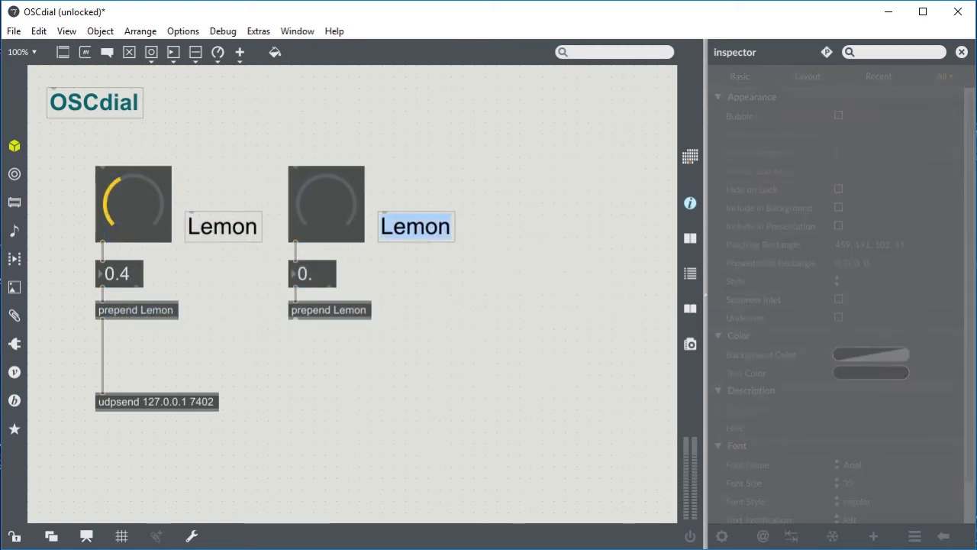
text(Plum)
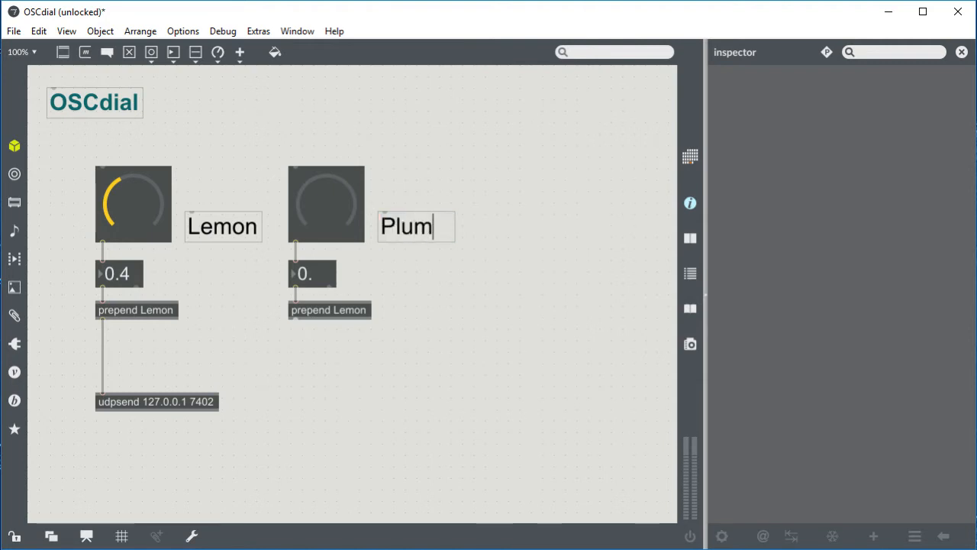
key(Return)
Step: Change the duplicated prepend object to "prepend Plum" and connect it to the udpsend object
click(348, 315)
double_click(346, 309)
text(Plu)
click(437, 286)
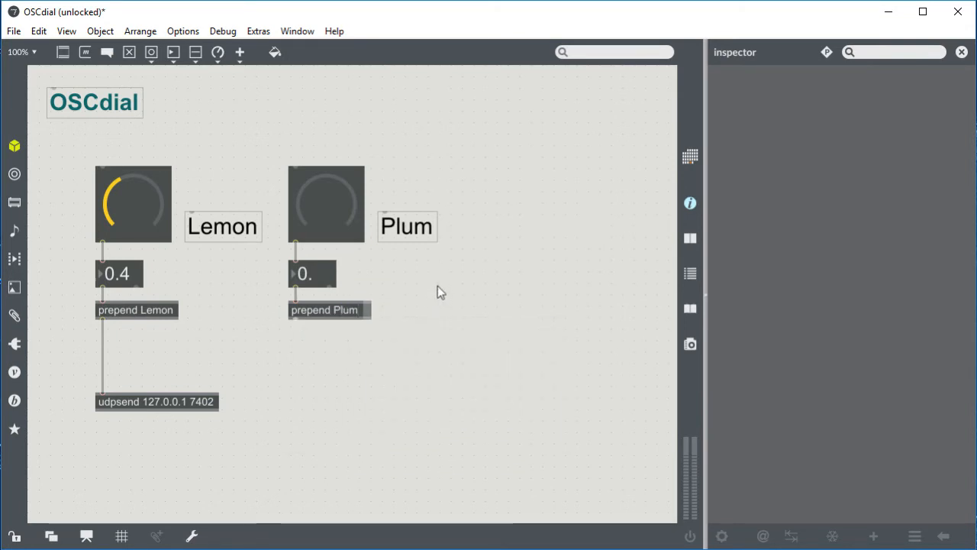
drag(296, 320, 103, 388)
Step: Set the Plum dial's indicator color to purple
click(333, 204)
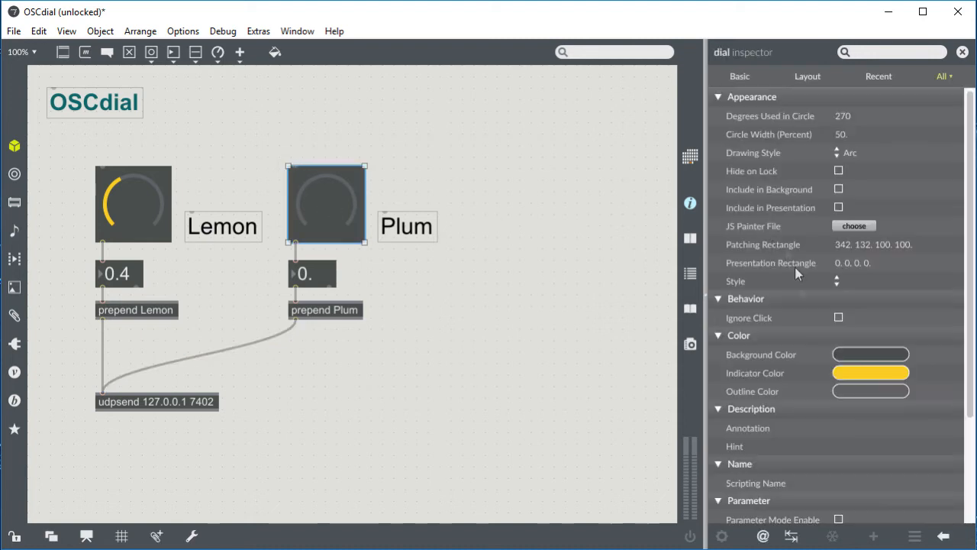
click(863, 371)
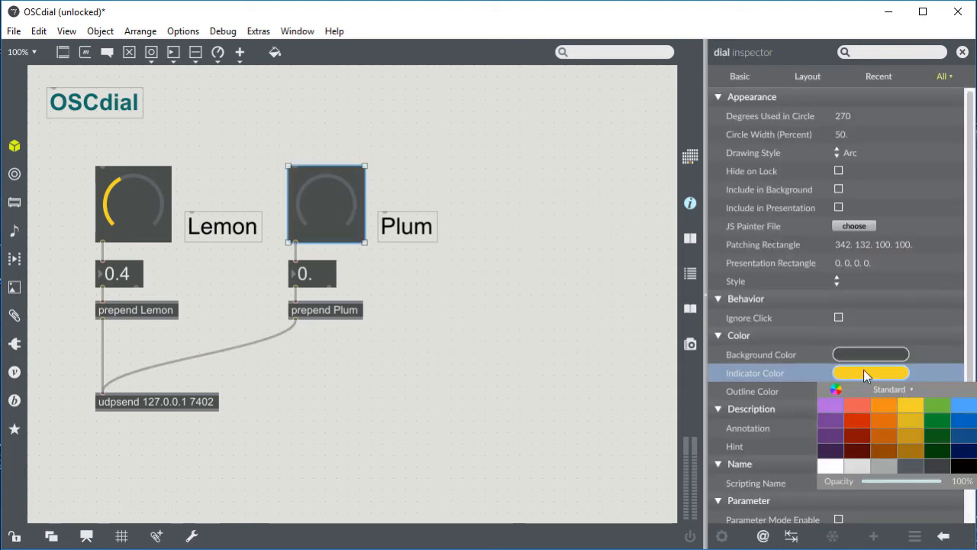
click(833, 425)
click(511, 306)
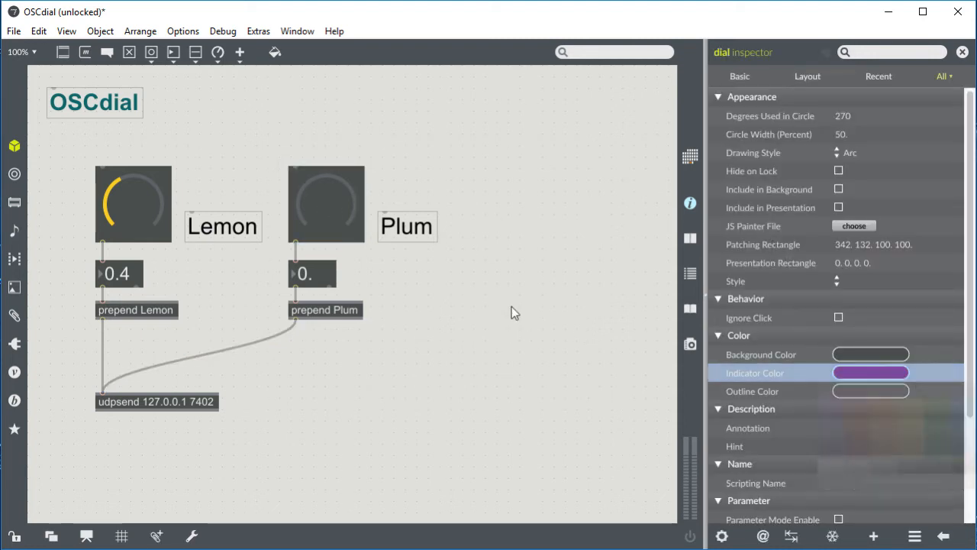
Step: Lock the patch, test the dials by setting Lemon to about 0.41 and Plum to about 0.49, and unlock the patch
click(14, 536)
drag(305, 235, 252, 210)
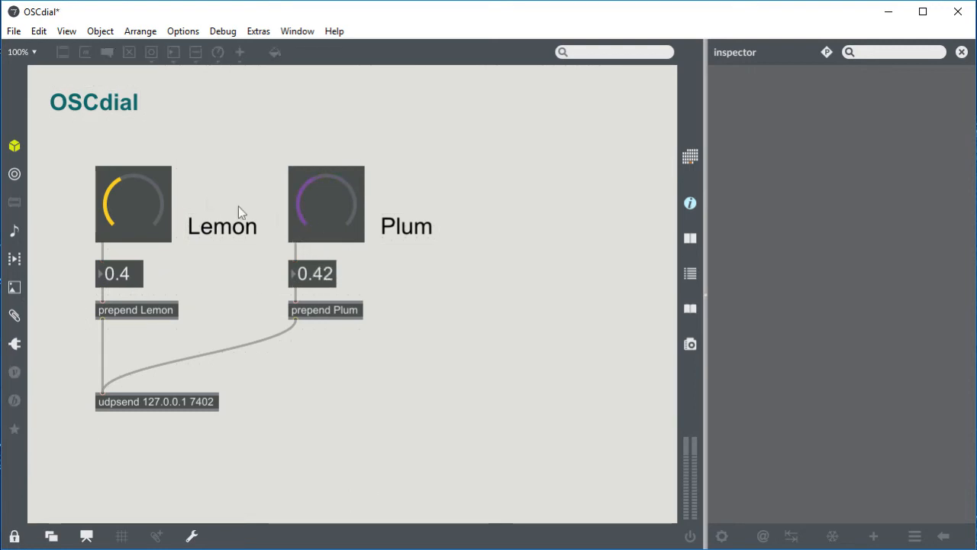
drag(130, 191, 130, 190)
drag(318, 291, 317, 273)
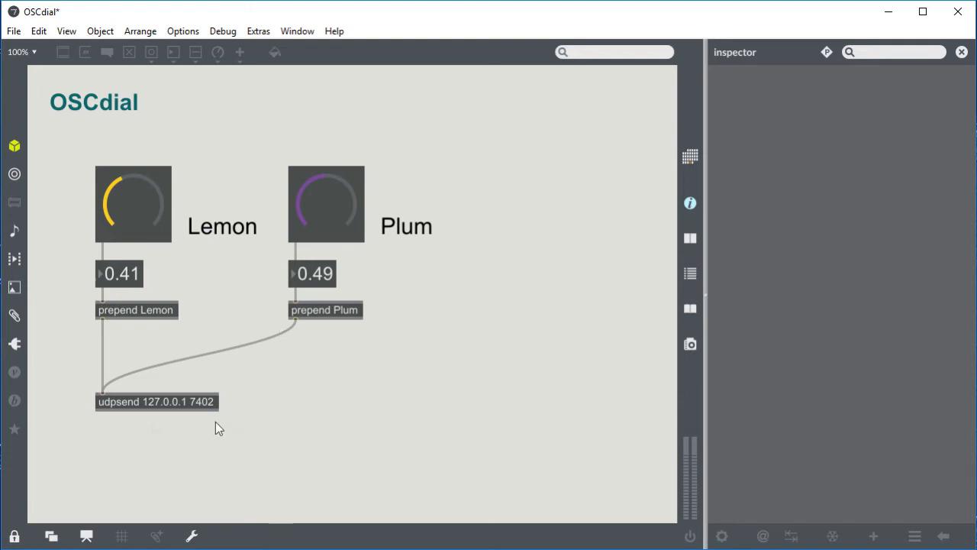
click(13, 535)
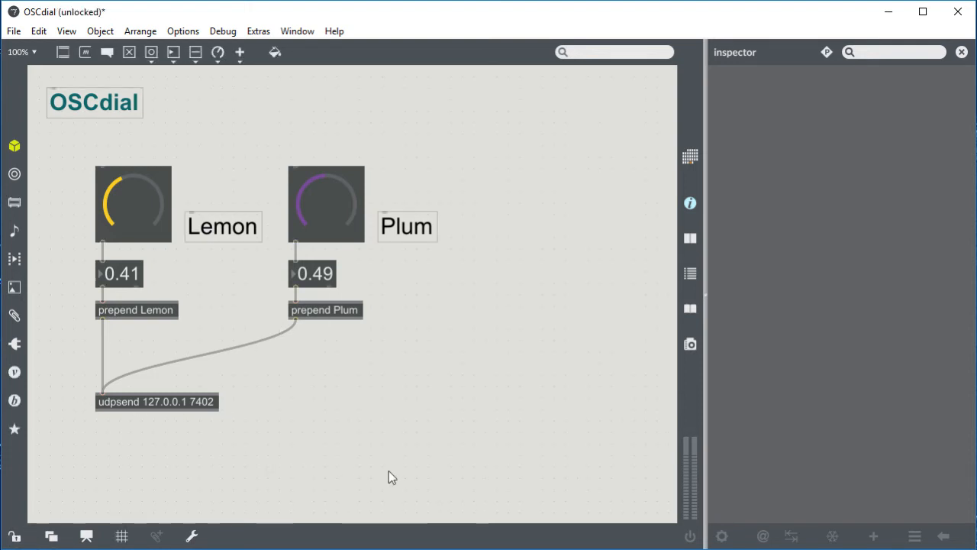
Step: Save the patch and add both dials with their labels and number boxes to the presentation
key(ctrl+s)
click(86, 536)
click(86, 536)
drag(267, 246, 97, 192)
drag(466, 282, 101, 189)
right_click(131, 222)
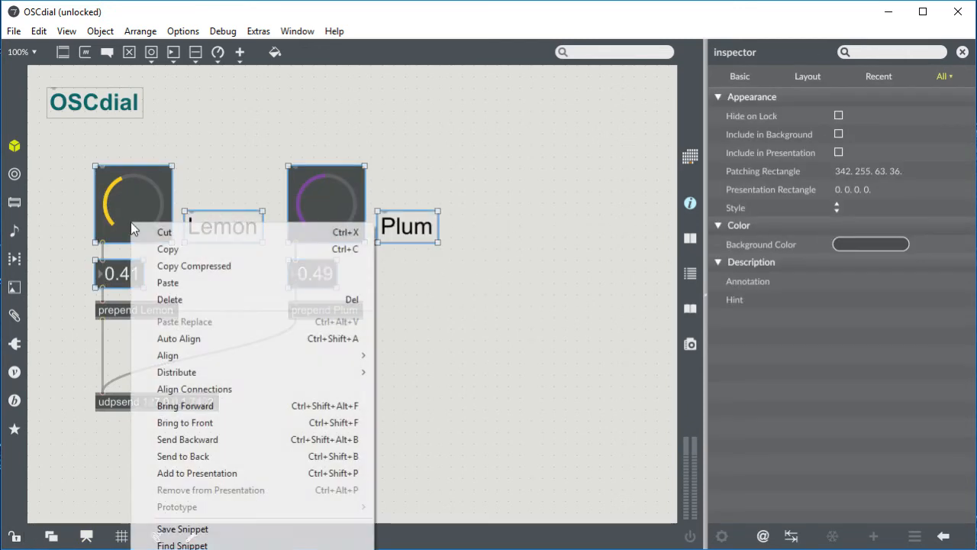
click(277, 470)
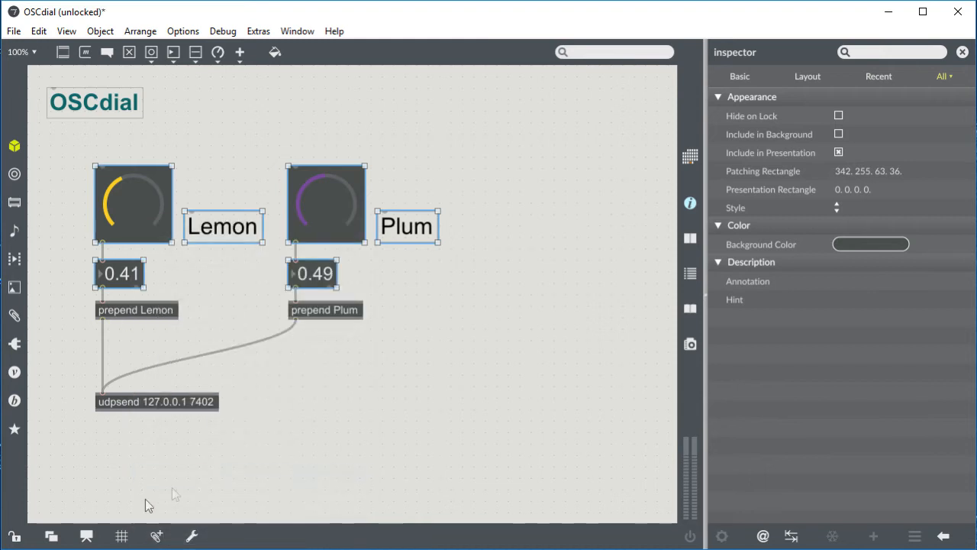
Step: Arrange the presentation view with each label above its dial, each number box below, and the Plum group beside the Lemon group
click(86, 536)
drag(222, 231, 77, 102)
click(160, 219)
drag(371, 178, 281, 101)
drag(338, 262, 236, 61)
drag(268, 102, 180, 102)
click(178, 318)
drag(178, 318, 71, 217)
click(166, 278)
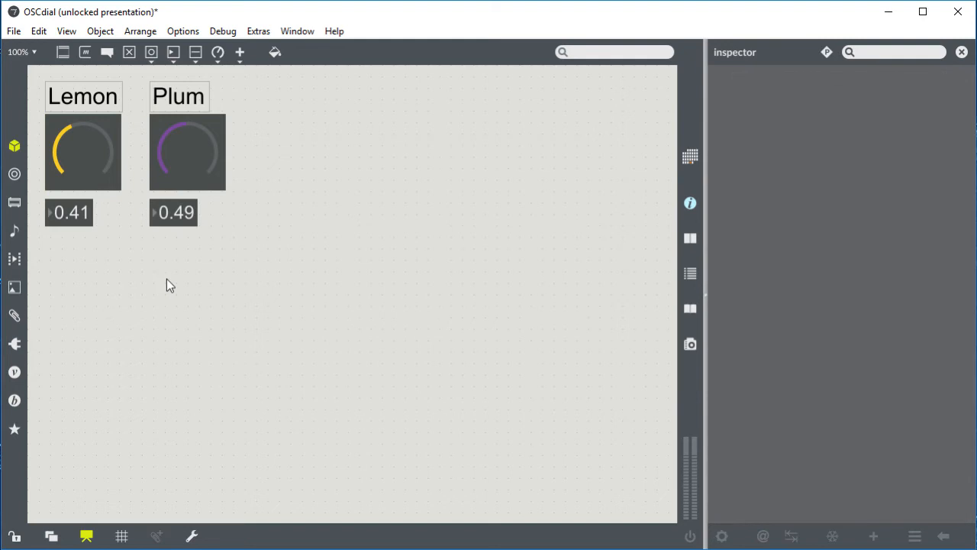
Step: Lock the presentation and test the dials, turning Plum to about 0.71 and Lemon to about 0.64
key(ctrl+e)
drag(205, 147, 177, 149)
drag(88, 139, 85, 138)
Step: Return to the unlocked patching view and move the OSCdial title above the Lemon dial, aligned with its left edge
click(86, 535)
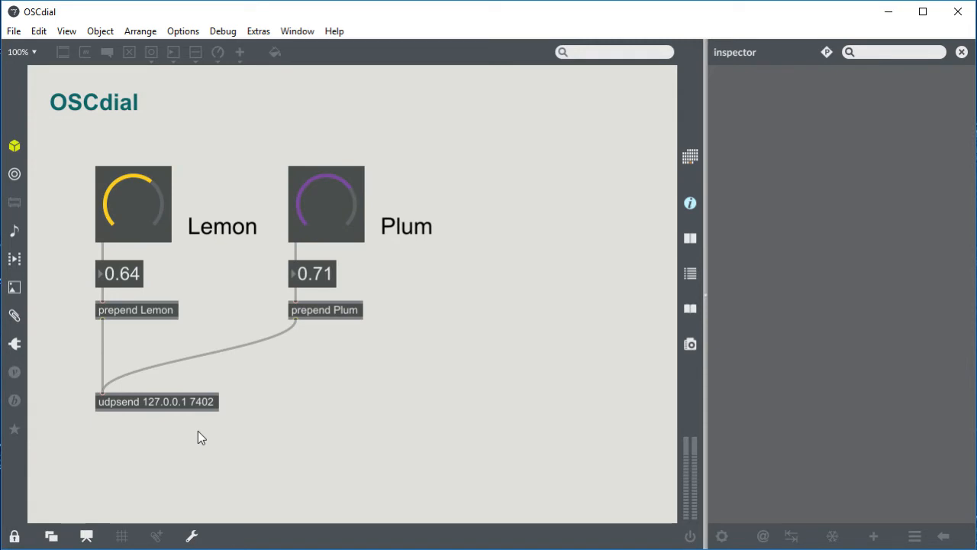
key(ctrl+e)
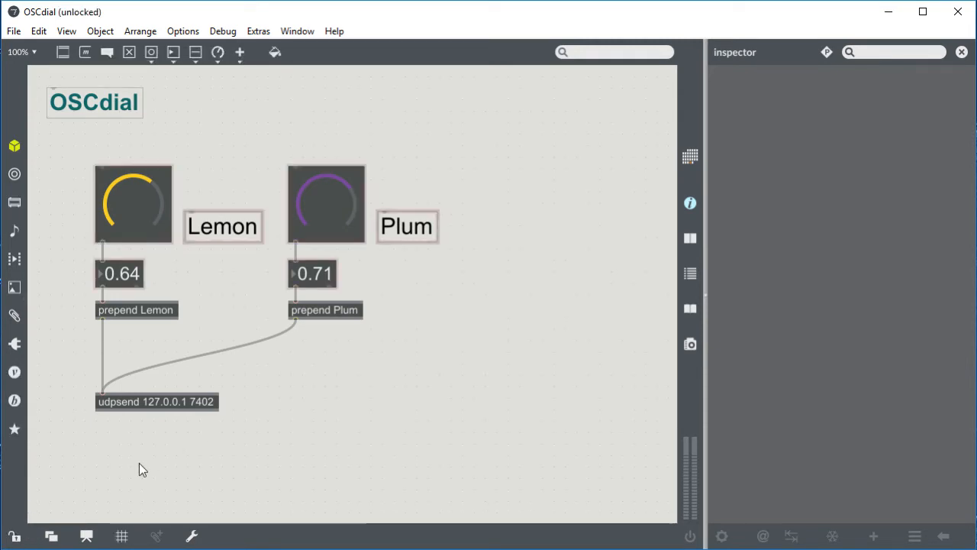
drag(73, 112, 121, 108)
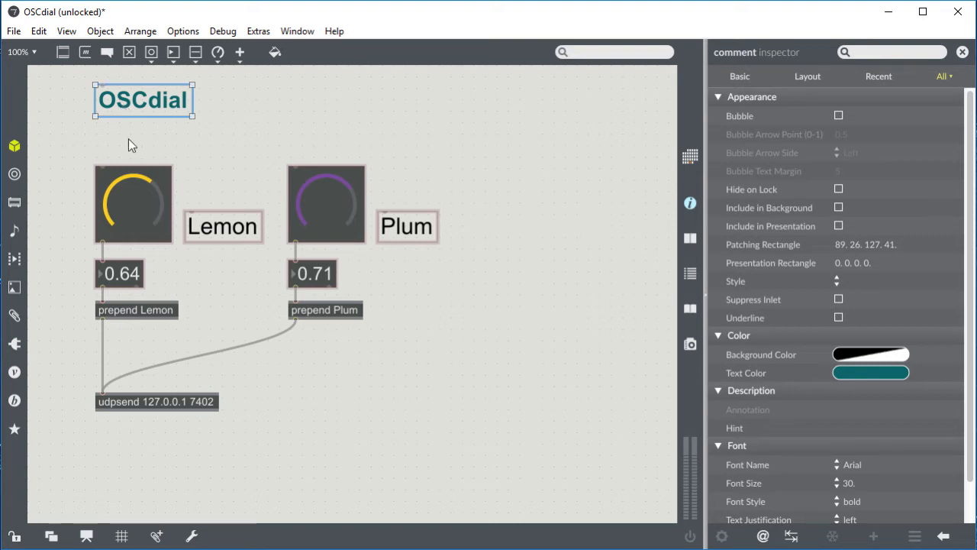
Step: Save the OSCdial patch, and save a copy of it as OSCfader.maxpat in the same folder
click(143, 129)
key(ctrl+s)
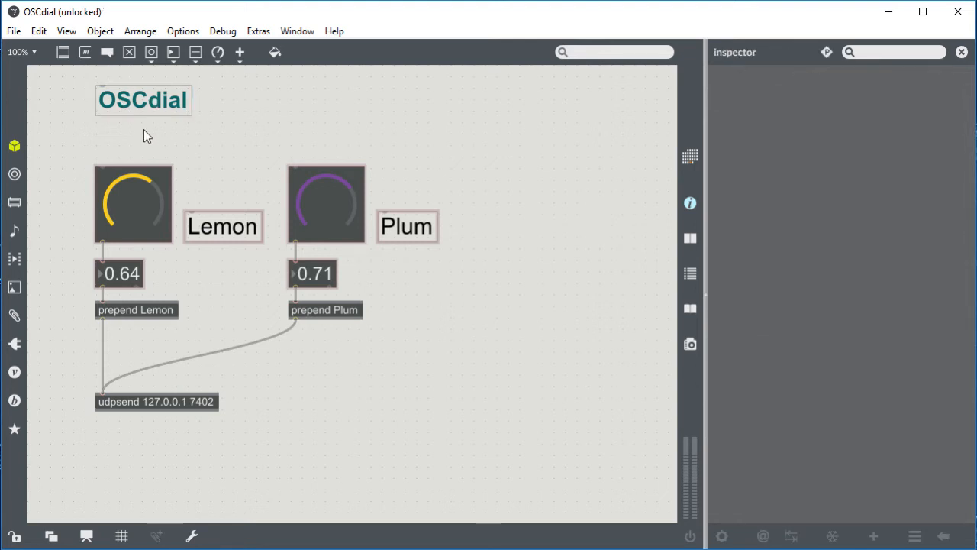
click(15, 31)
click(84, 309)
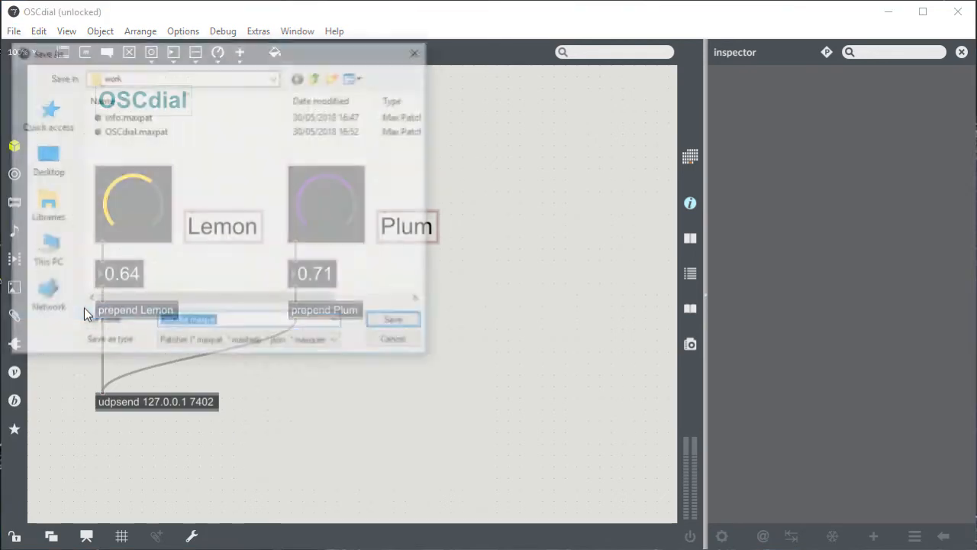
click(182, 322)
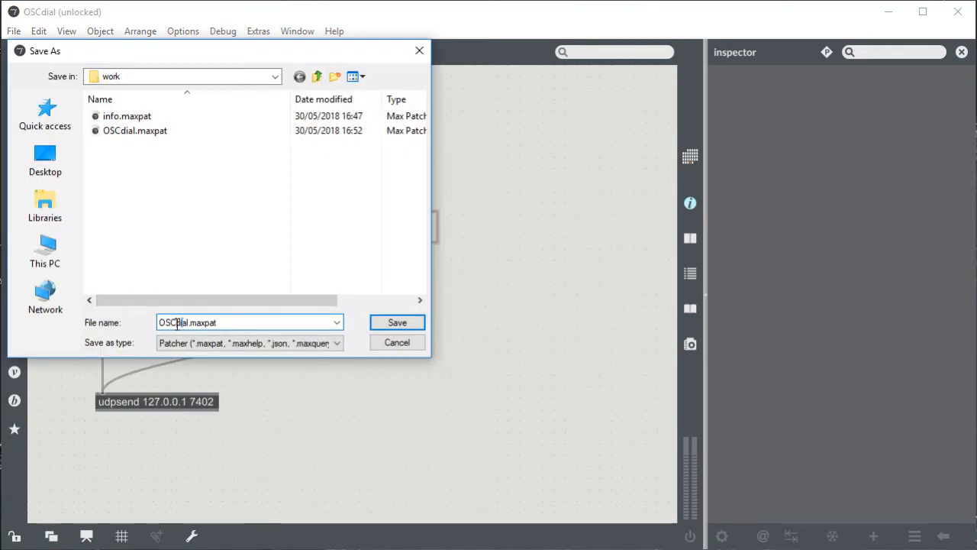
text(fader)
key(Delete)
key(Delete)
key(Delete)
key(Delete)
key(Return)
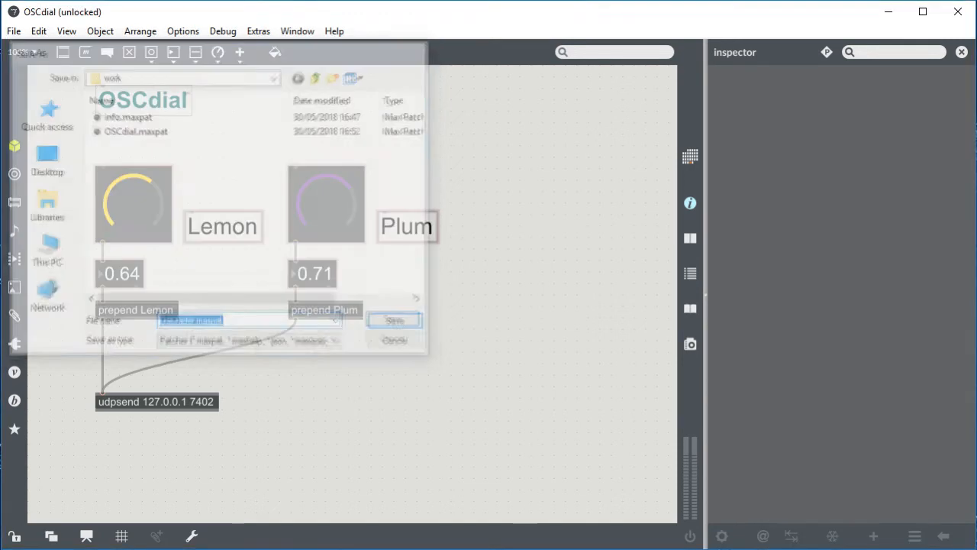
Step: Change the title comment to OSCfader
click(171, 114)
drag(147, 100, 220, 88)
text(fader)
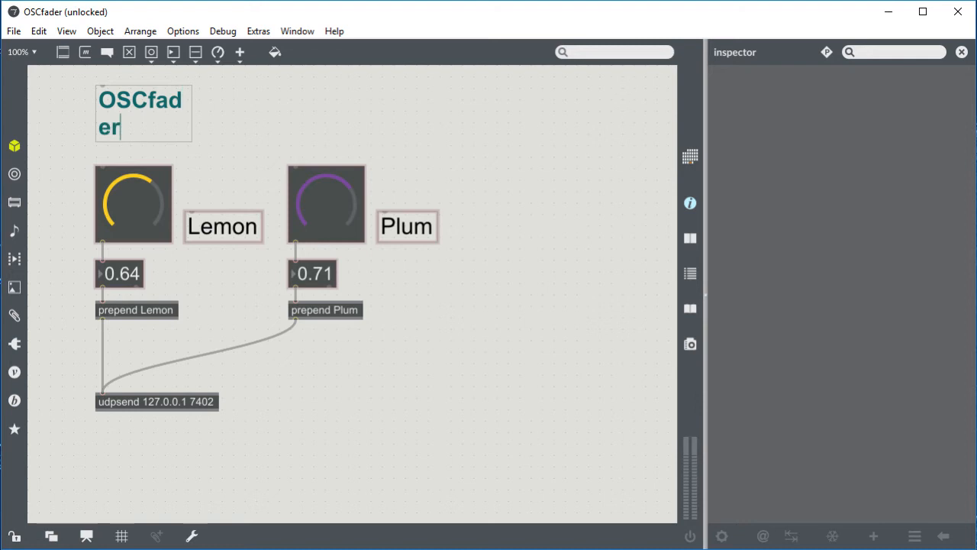
click(226, 115)
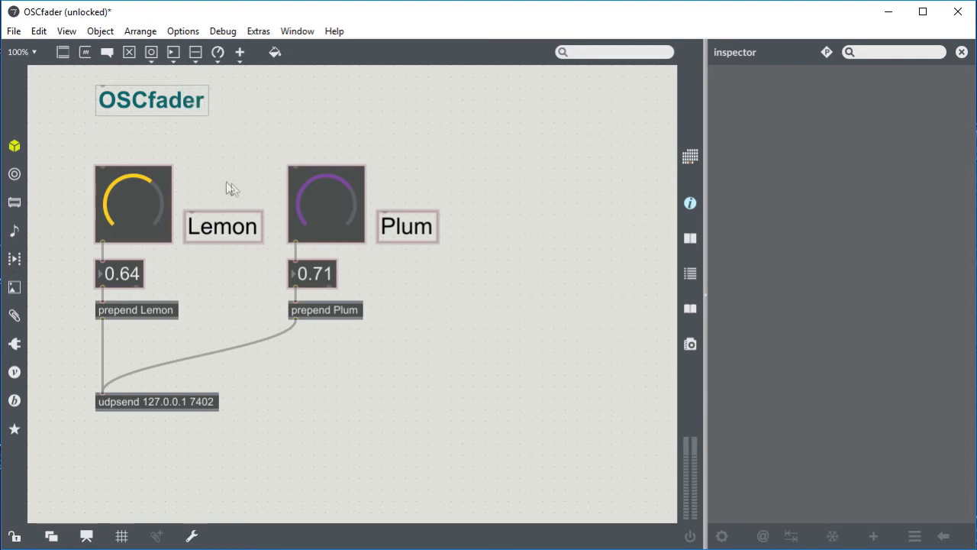
Step: Replace the Lemon dial with a horizontal slider about 92 by 48, aligned with the title's left edge
click(150, 202)
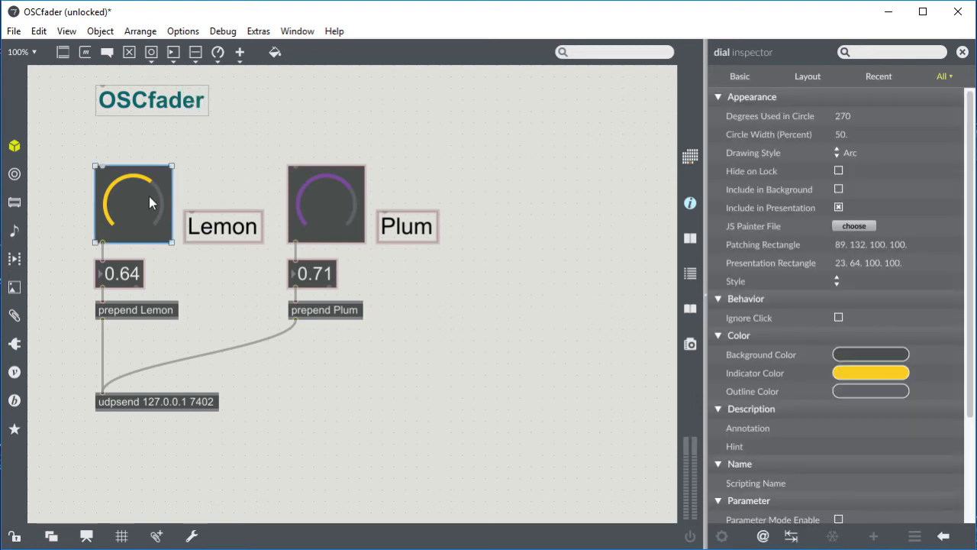
key(BackSpace)
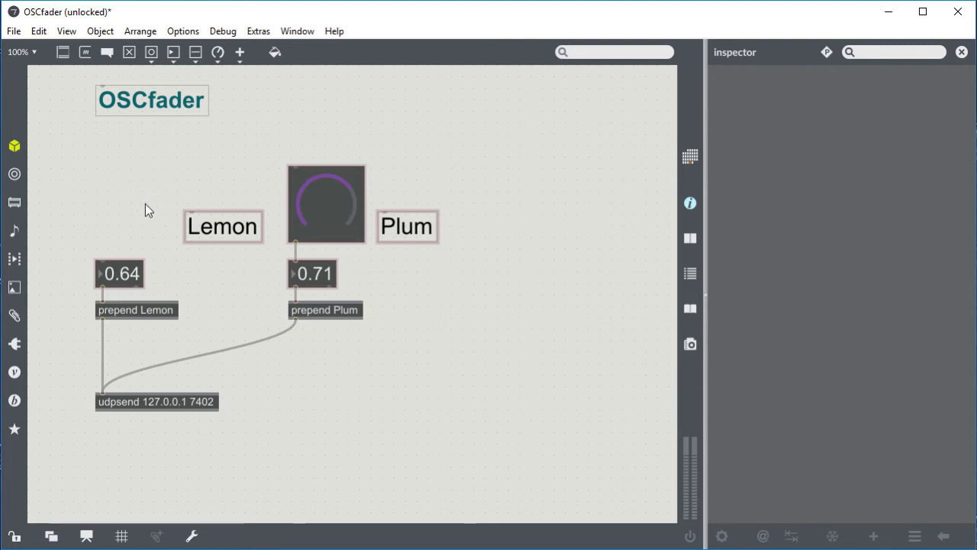
key(s)
drag(154, 262, 131, 216)
drag(132, 257, 133, 175)
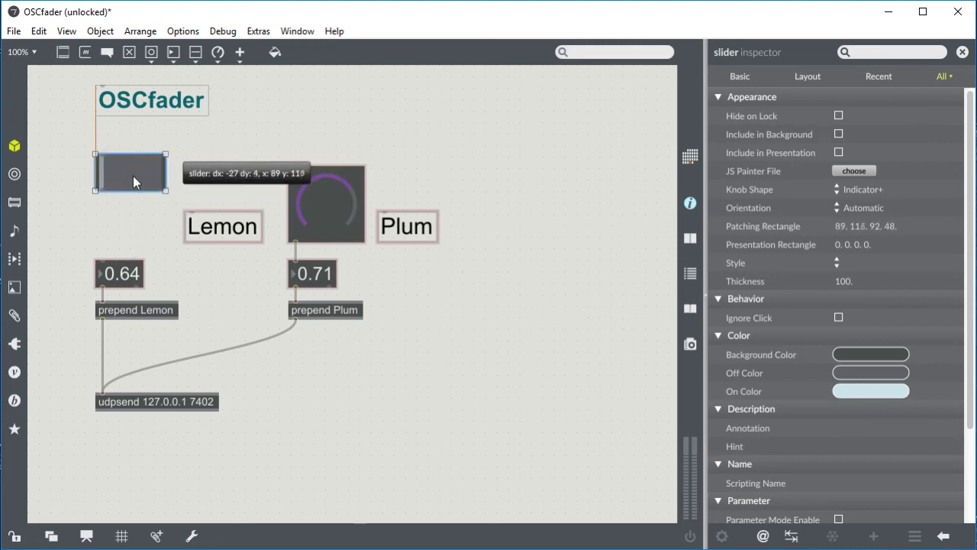
Step: Set the new slider's On Color to yellow and its Knob Shape to Rectangle
click(833, 392)
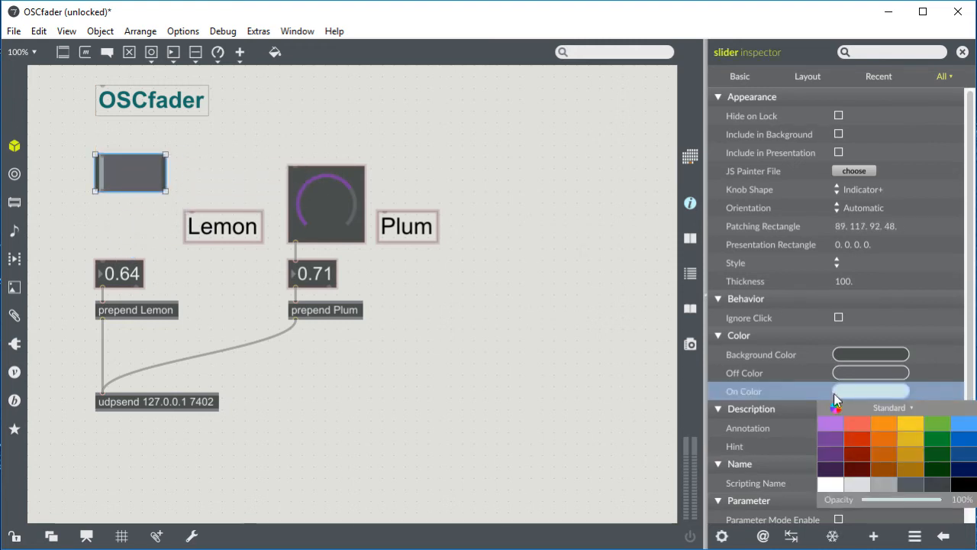
click(912, 423)
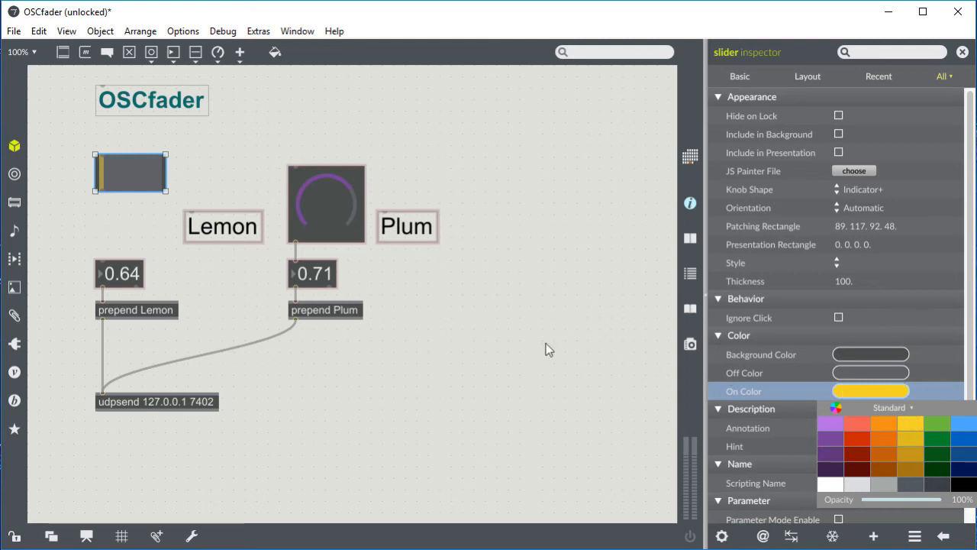
click(835, 186)
click(837, 187)
click(864, 246)
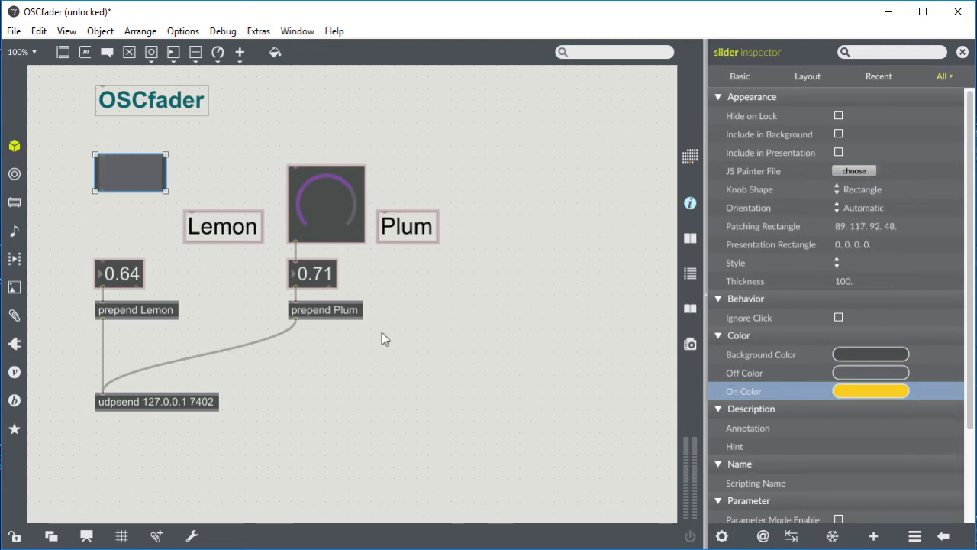
Step: Move the yellow slider just above the Lemon number box, connect it to that box, and add it to the presentation
click(149, 219)
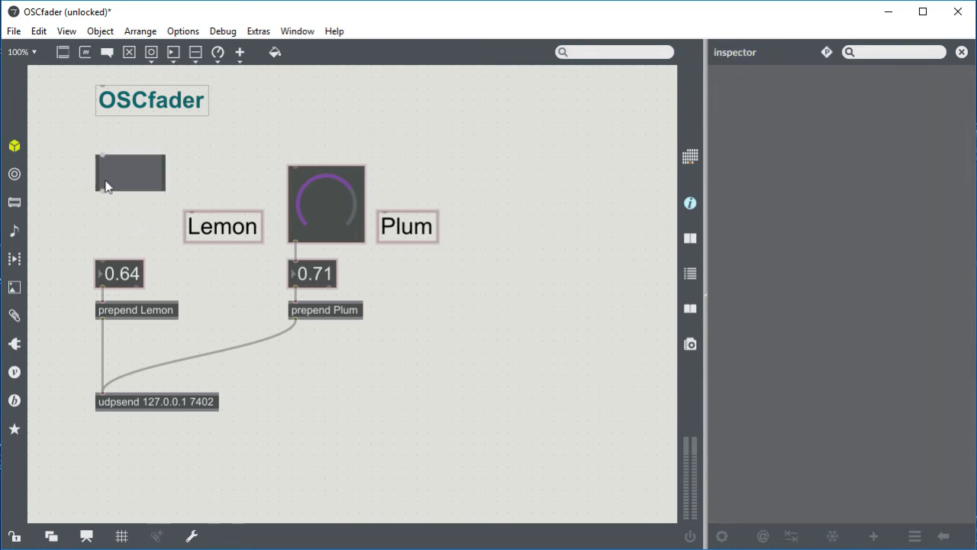
drag(131, 185, 130, 217)
right_click(130, 217)
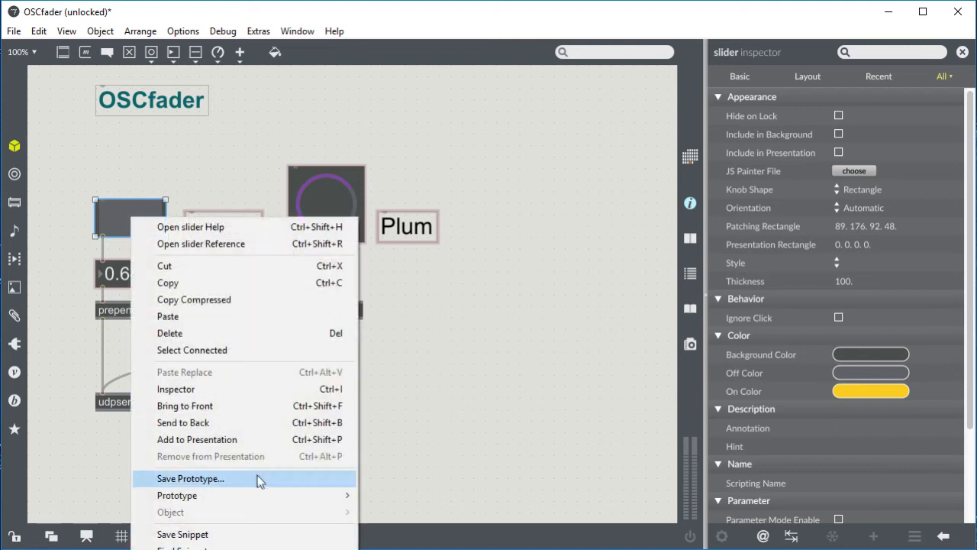
click(245, 441)
Step: Replace the Plum dial with a duplicate of the Lemon slider, level with the original and connected to the Plum number box
click(336, 203)
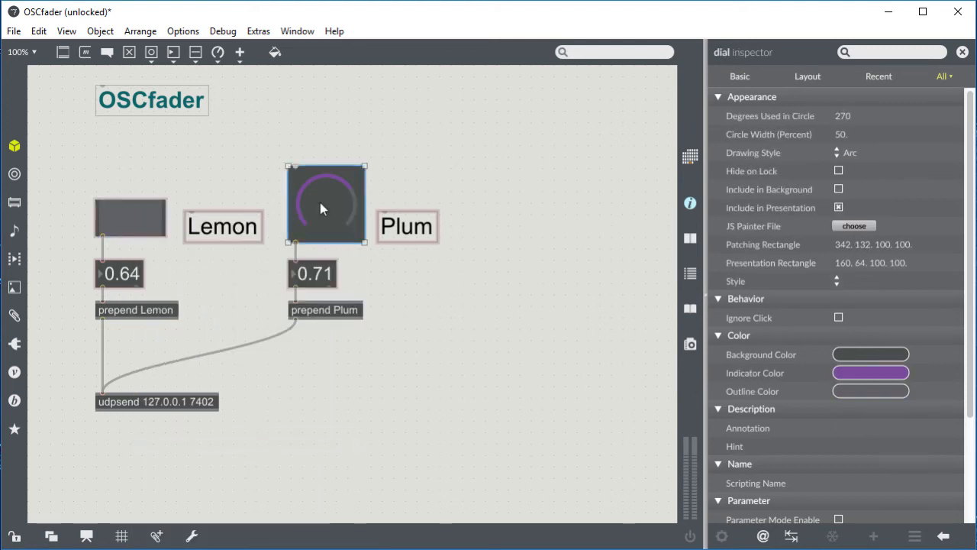
key(Delete)
click(144, 217)
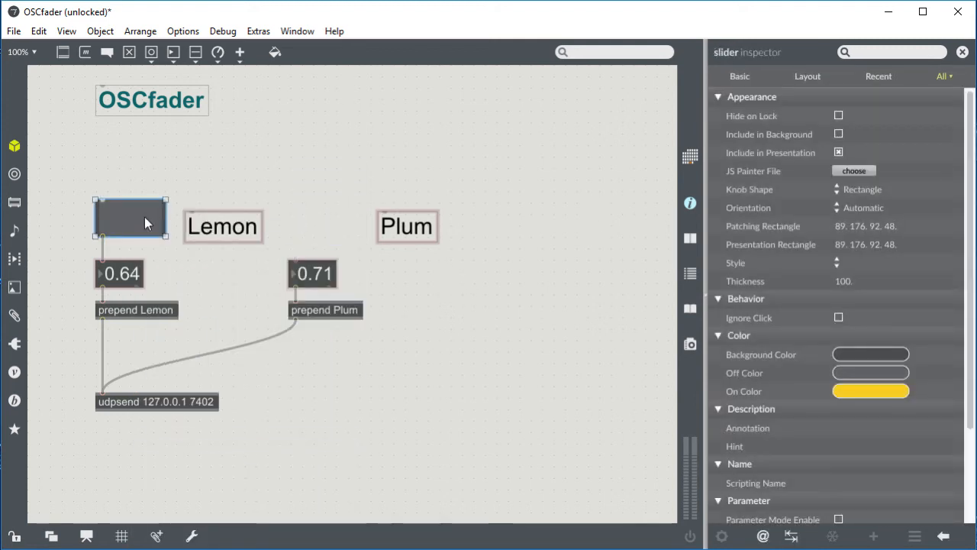
key(ctrl+d)
drag(152, 234, 295, 263)
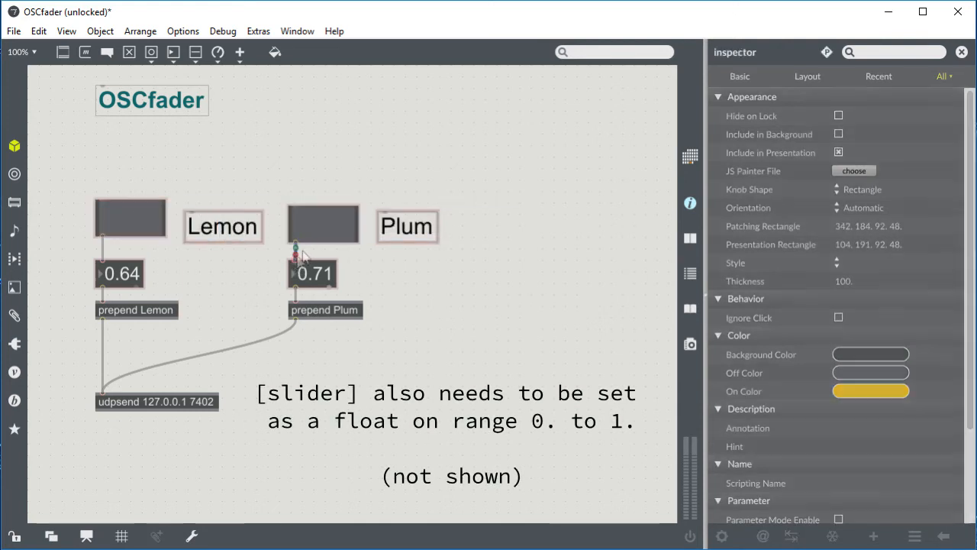
drag(314, 231, 314, 224)
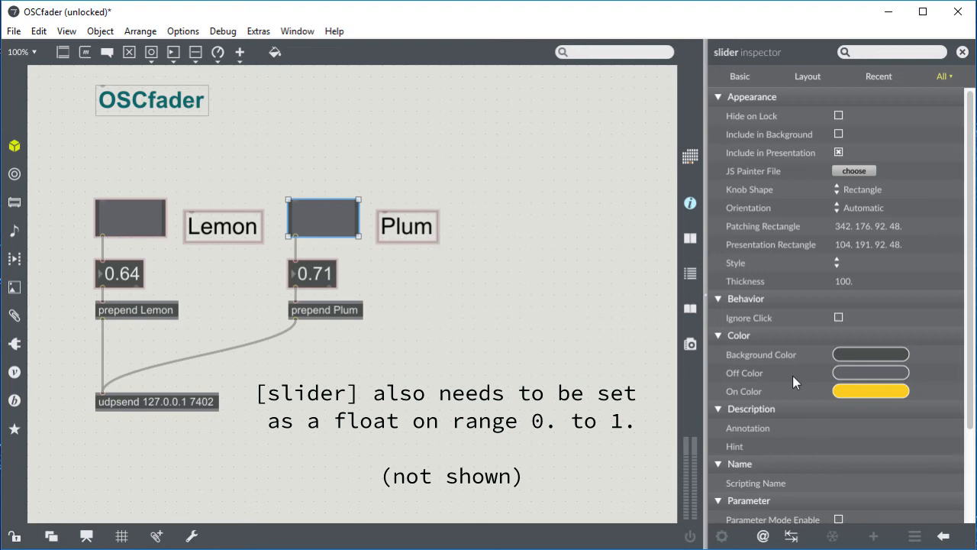
Step: Set the Plum slider's On Color to purple
click(871, 392)
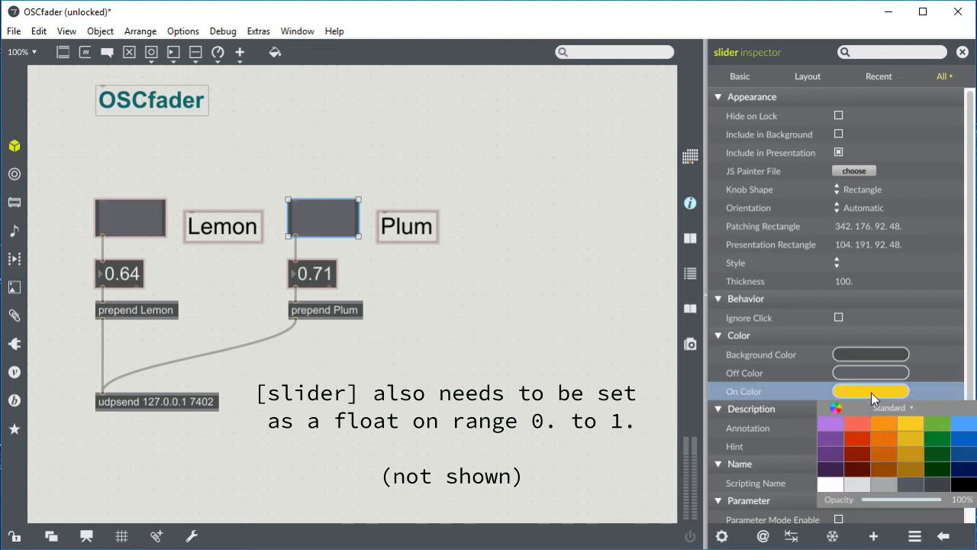
click(829, 437)
click(661, 409)
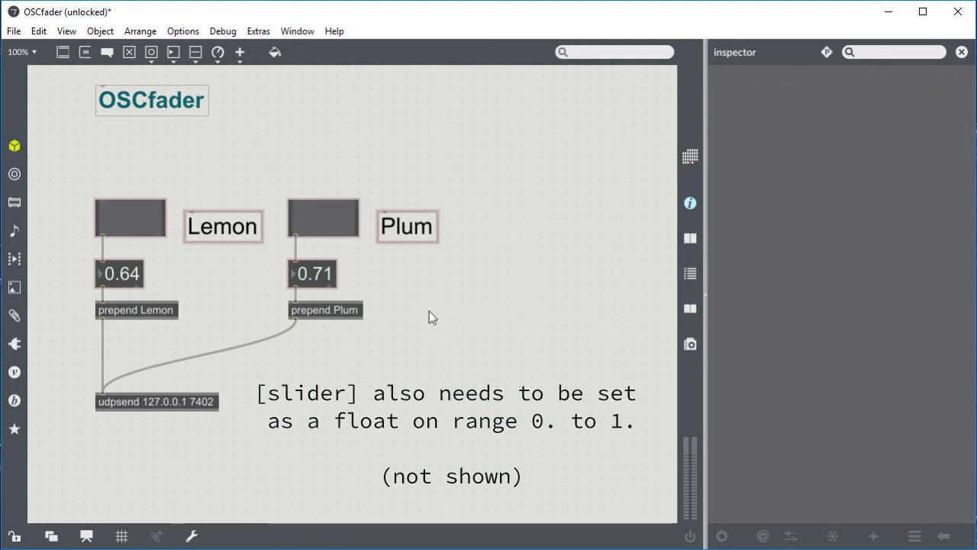
Step: Move the Lemon and Plum labels close beside their sliders, roughly centred on the slider height
drag(415, 233, 405, 227)
drag(221, 235, 211, 229)
click(467, 426)
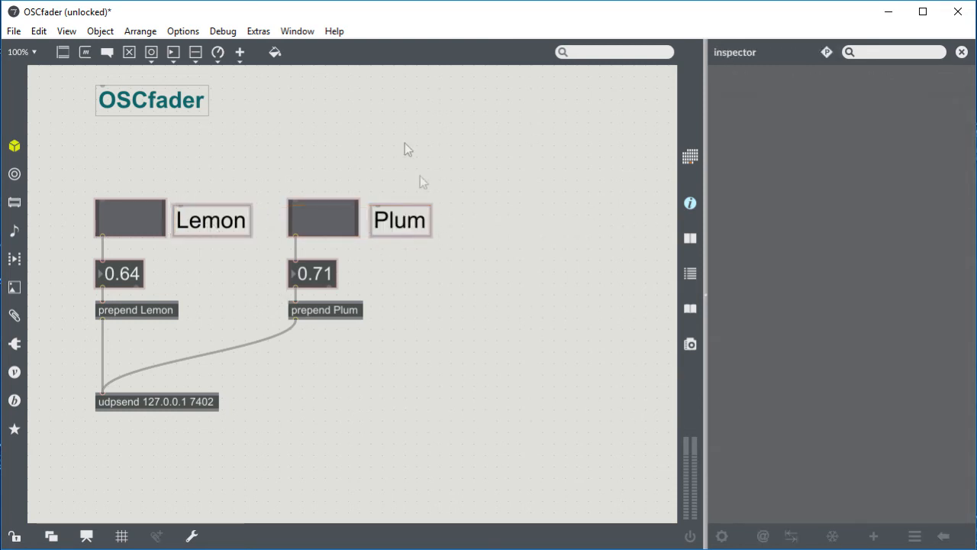
drag(410, 229, 408, 229)
click(413, 383)
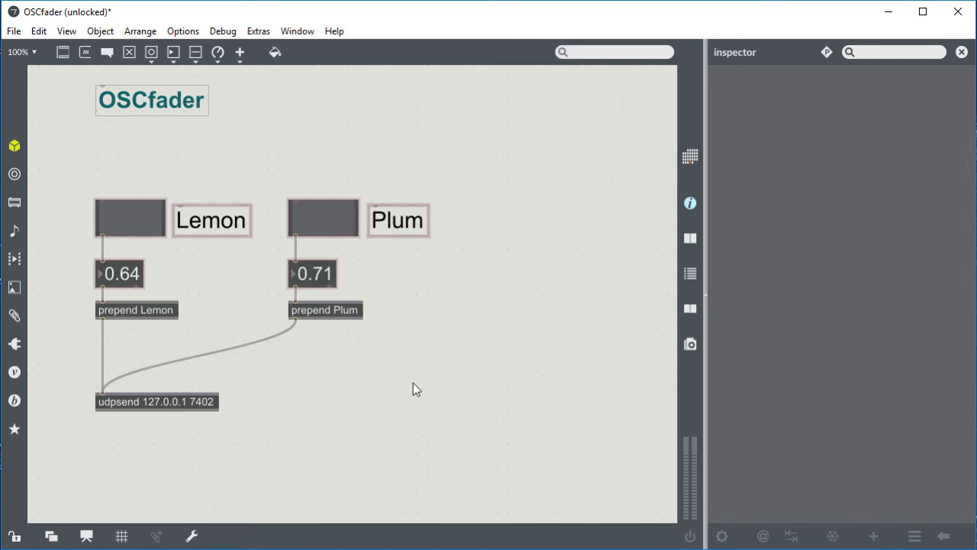
Step: Lock the patch and test both sliders, setting Plum and Lemon to about 92
key(ctrl+e)
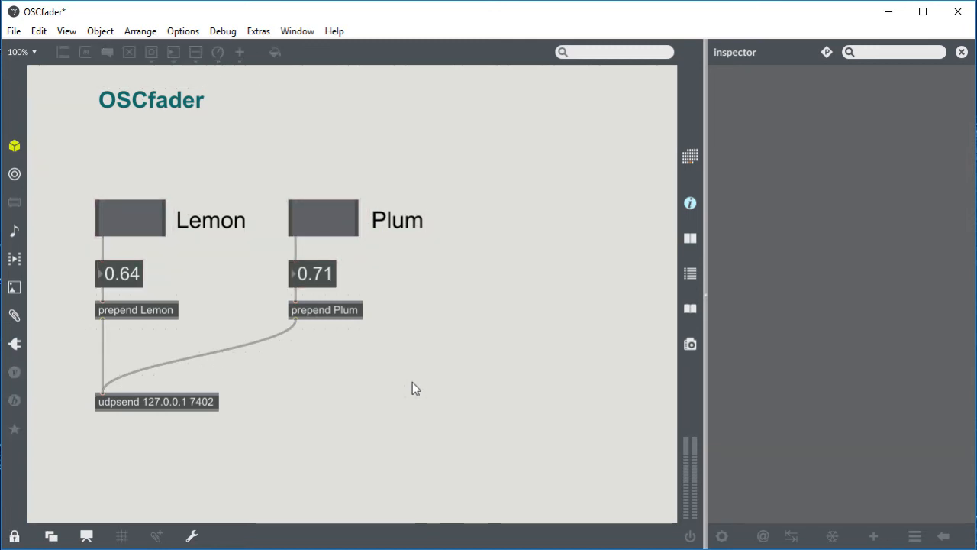
drag(307, 206, 339, 218)
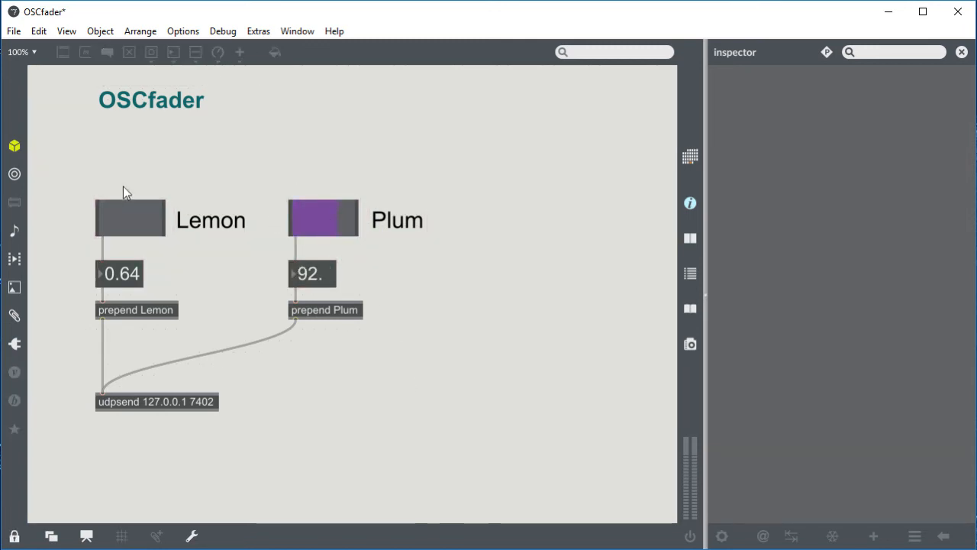
drag(126, 218, 144, 217)
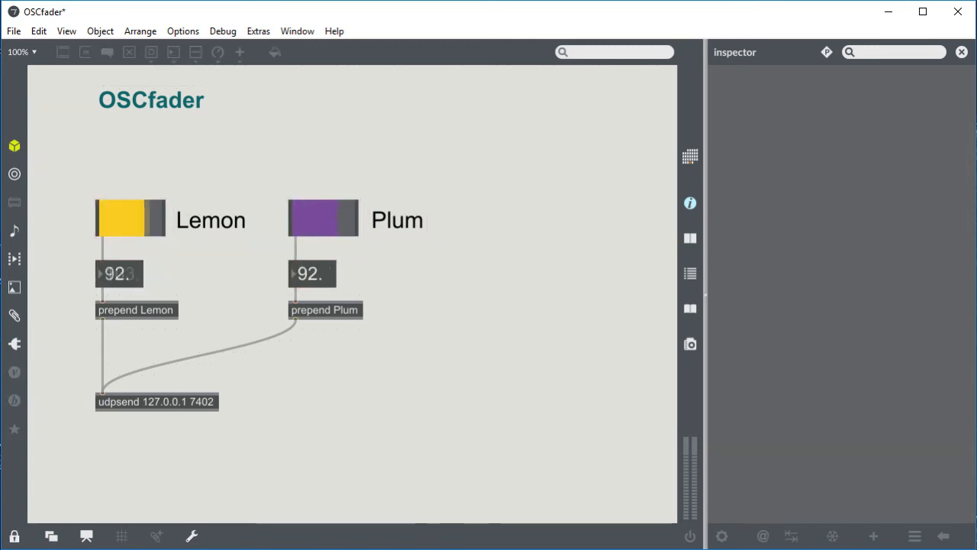
Step: Unlock the patch, move the udpsend object above the Lemon slider, and change it to udpreceive 7402
click(15, 536)
click(148, 406)
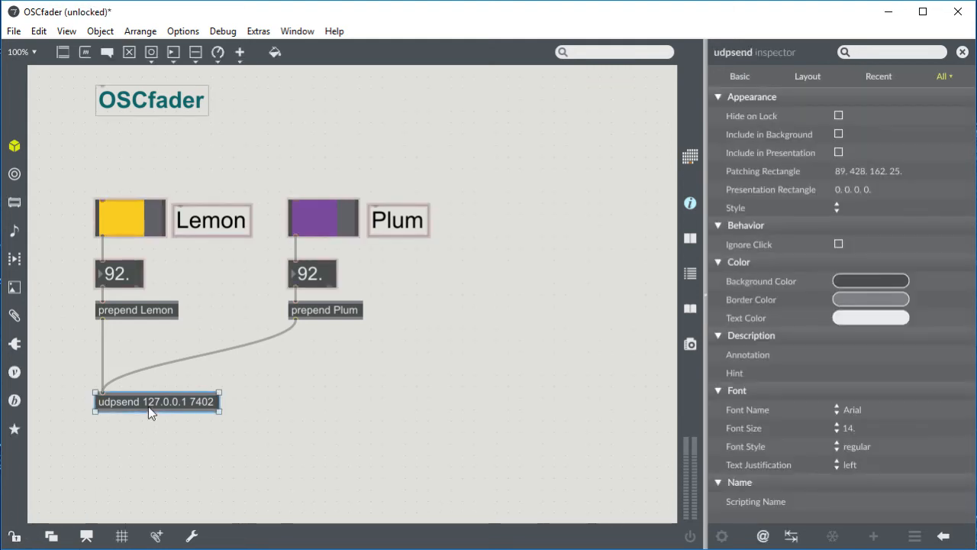
drag(149, 406, 199, 155)
double_click(130, 149)
click(127, 149)
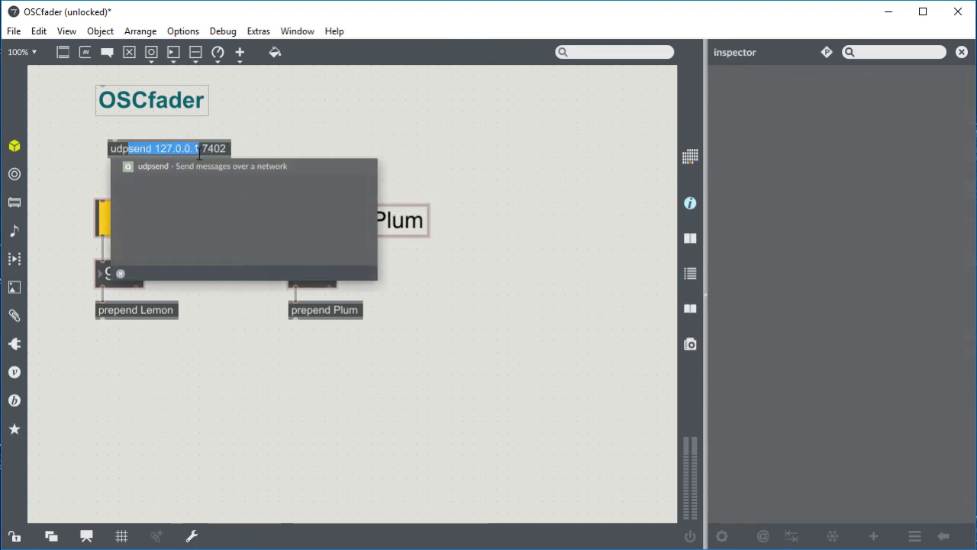
text(receive)
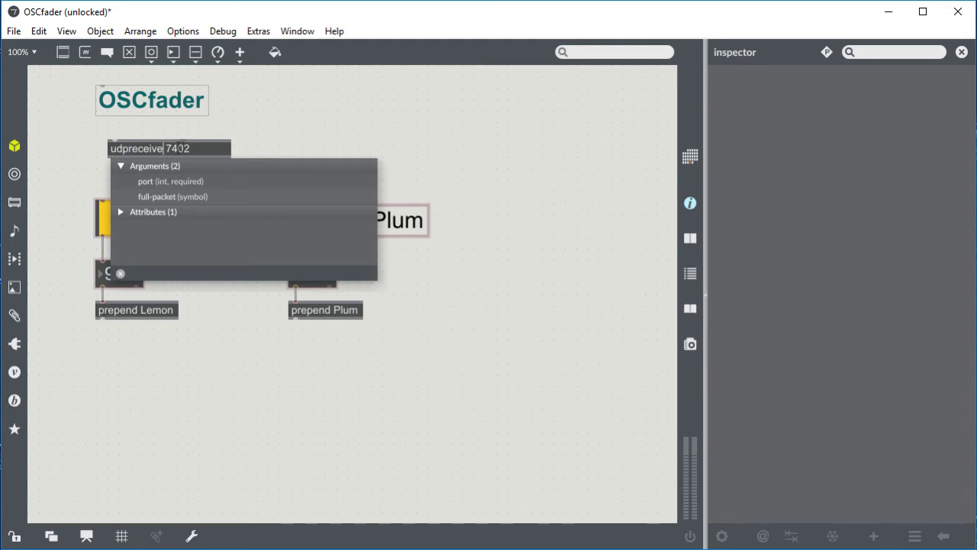
click(301, 122)
click(180, 149)
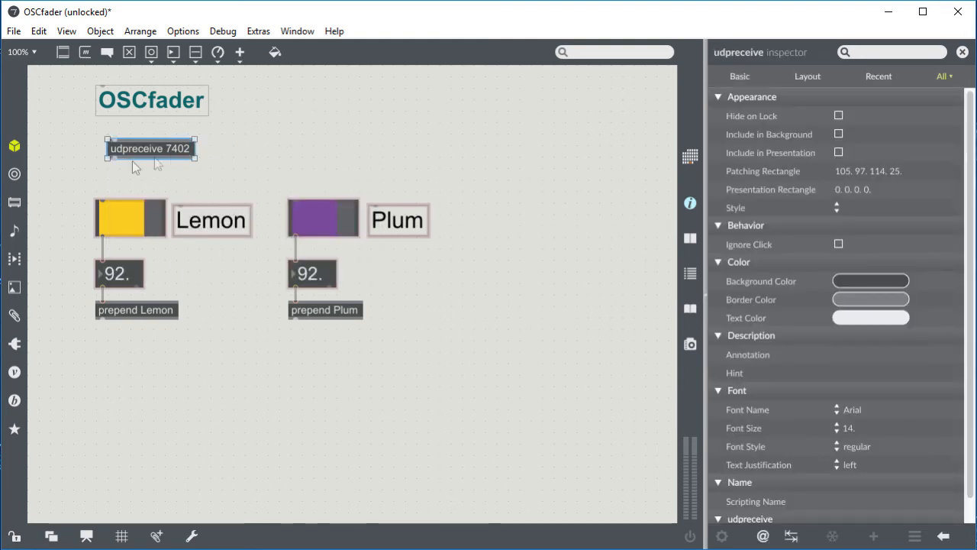
Step: Connect udpreceive 7402 to both sliders and align it above the Lemon slider, with the title just above it
drag(112, 158, 104, 180)
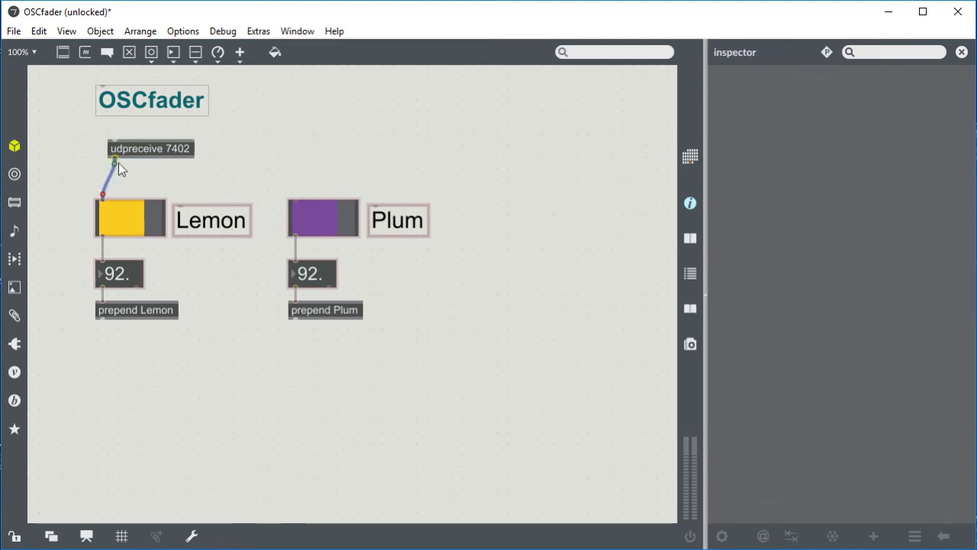
drag(115, 158, 295, 193)
drag(160, 153, 145, 160)
drag(154, 106, 148, 116)
click(264, 128)
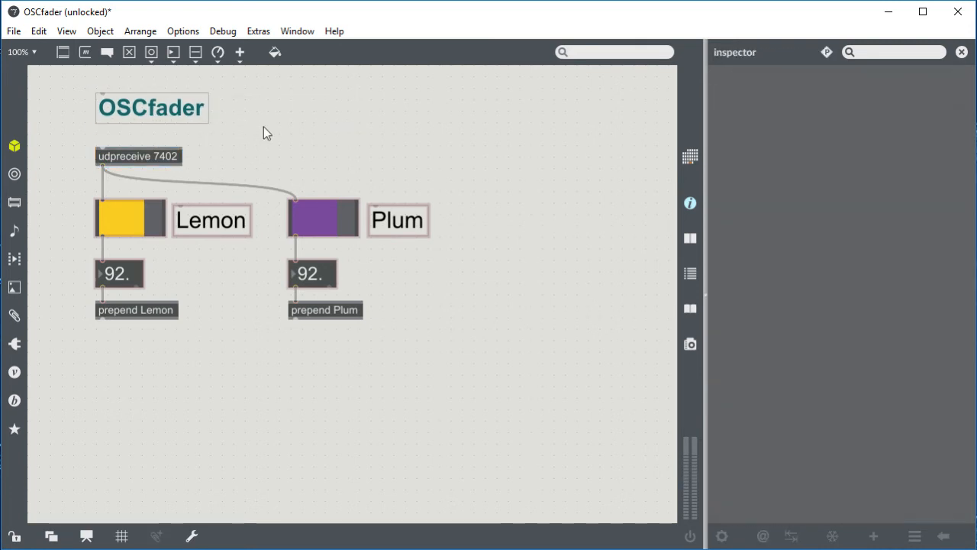
Step: Open the presentation view and place the Lemon and Plum sliders directly beneath their labels
click(86, 536)
drag(169, 246, 194, 145)
drag(134, 225, 49, 156)
click(61, 169)
click(60, 147)
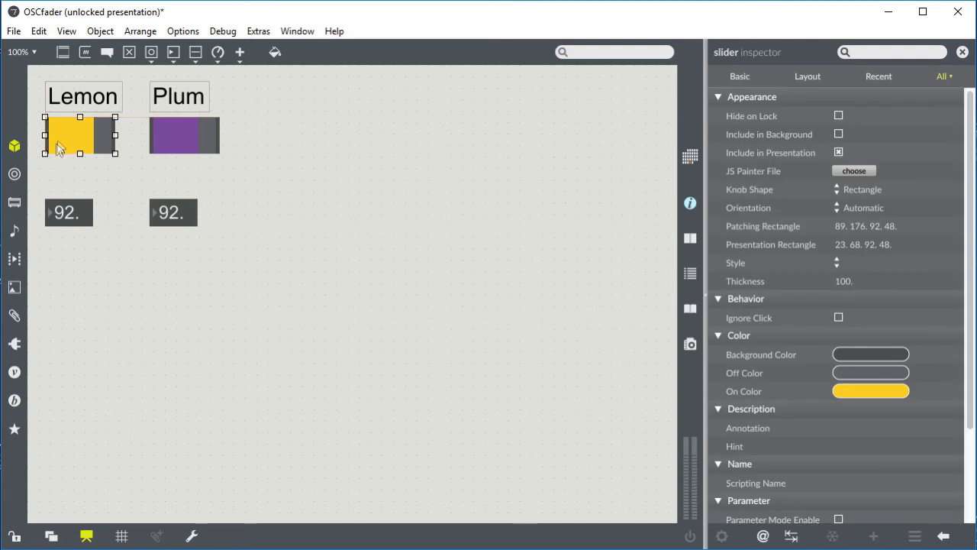
Step: Move both number boxes up beneath their sliders, and return to the patching view with the inspector closed
click(197, 268)
drag(214, 263, 68, 186)
click(87, 244)
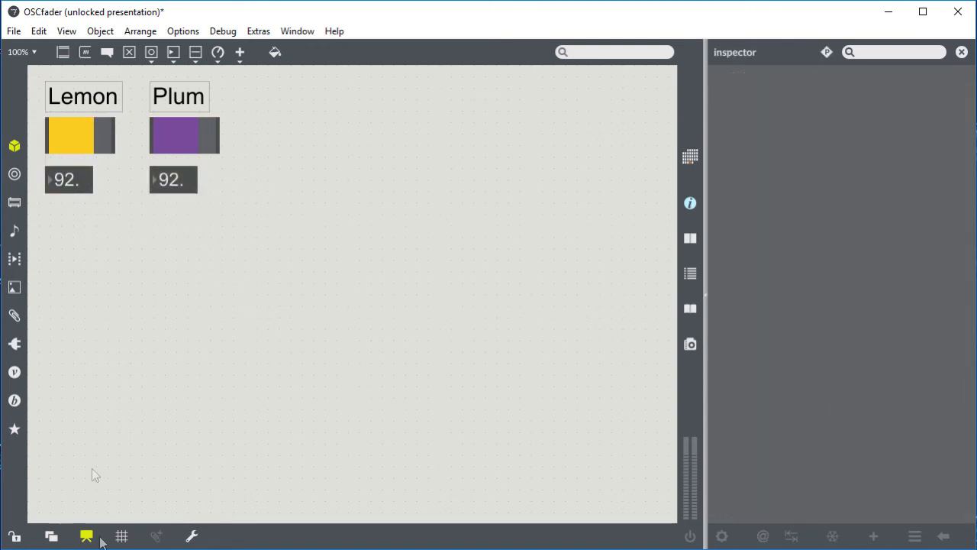
click(87, 536)
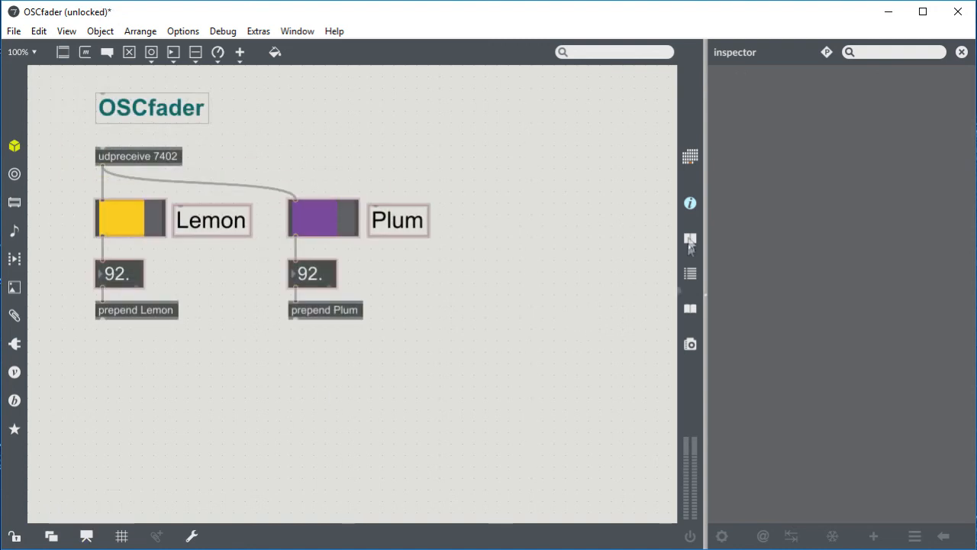
click(692, 203)
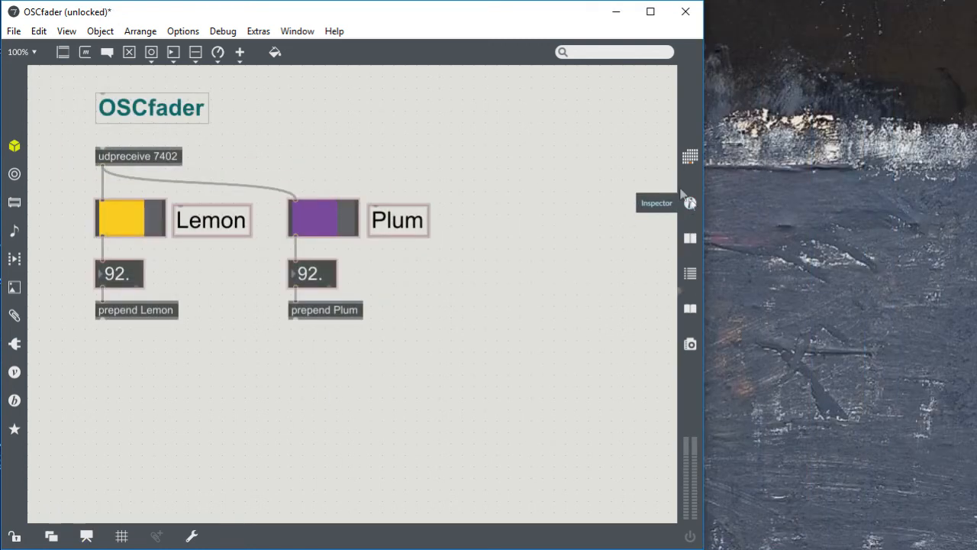
Step: Narrow the OSCfader window, move it aside, and open the recent OSCdial.maxpat patch in a narrowed window beside it
drag(704, 90, 541, 89)
drag(334, 13, 759, 23)
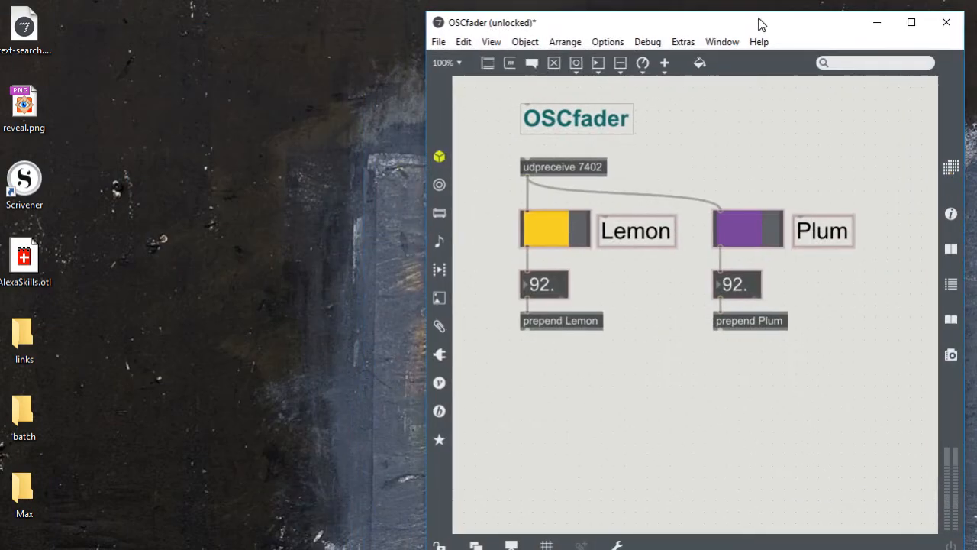
click(439, 42)
mouse_move(616, 191)
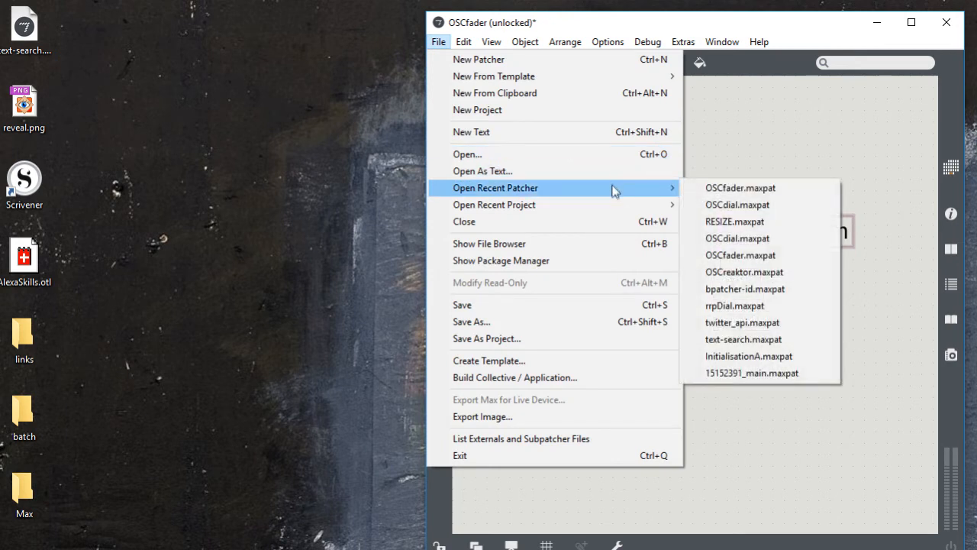
click(771, 204)
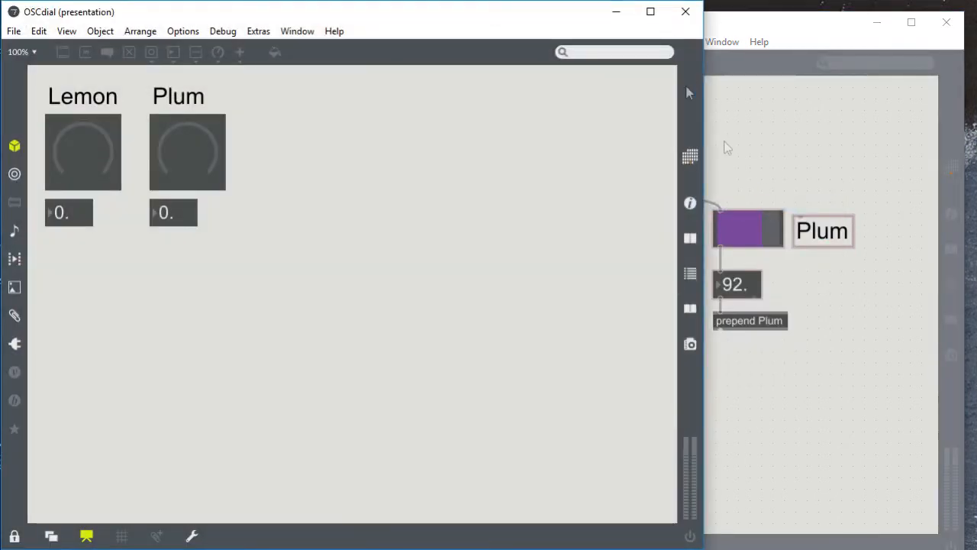
drag(705, 85, 427, 116)
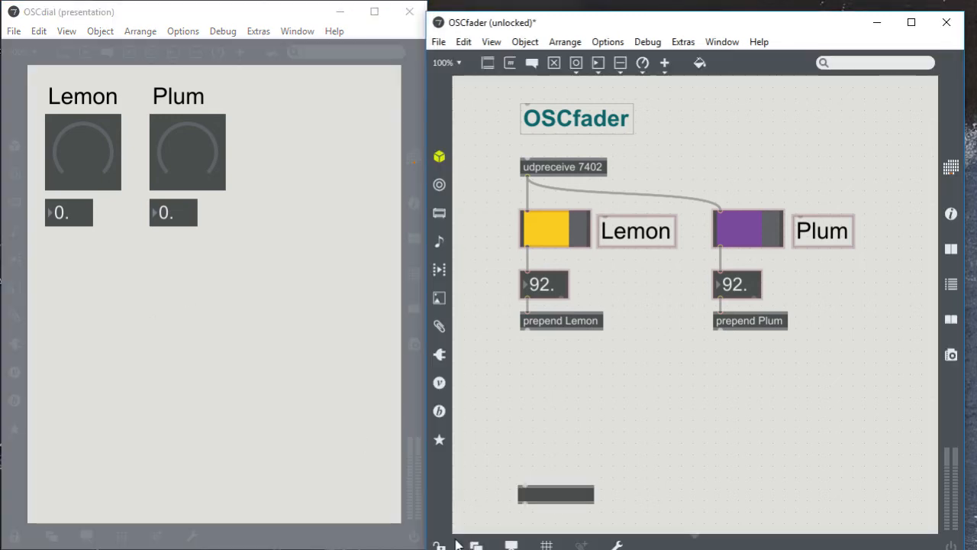
Step: Delete the stray empty object from OSCfader, then lock the patch and show its presentation view
drag(530, 469, 587, 535)
key(Delete)
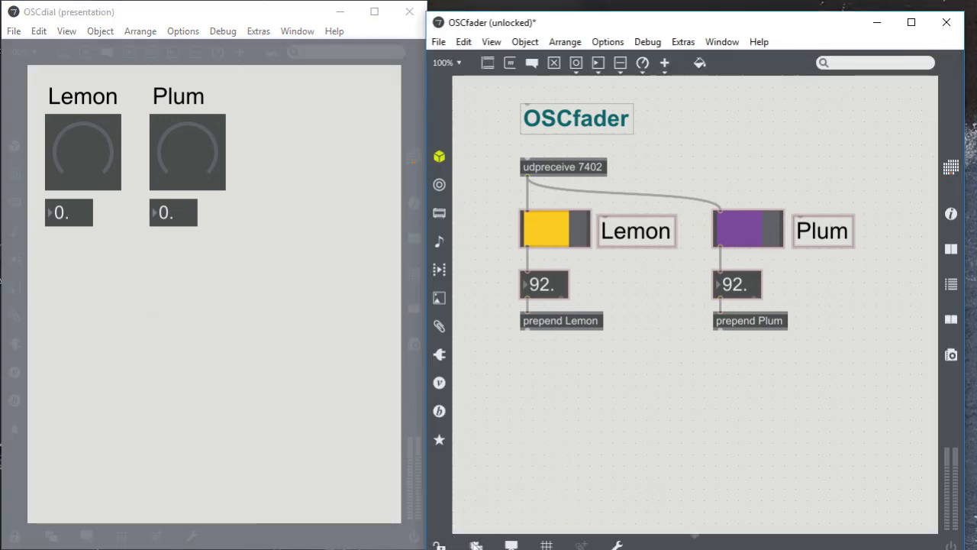
click(439, 544)
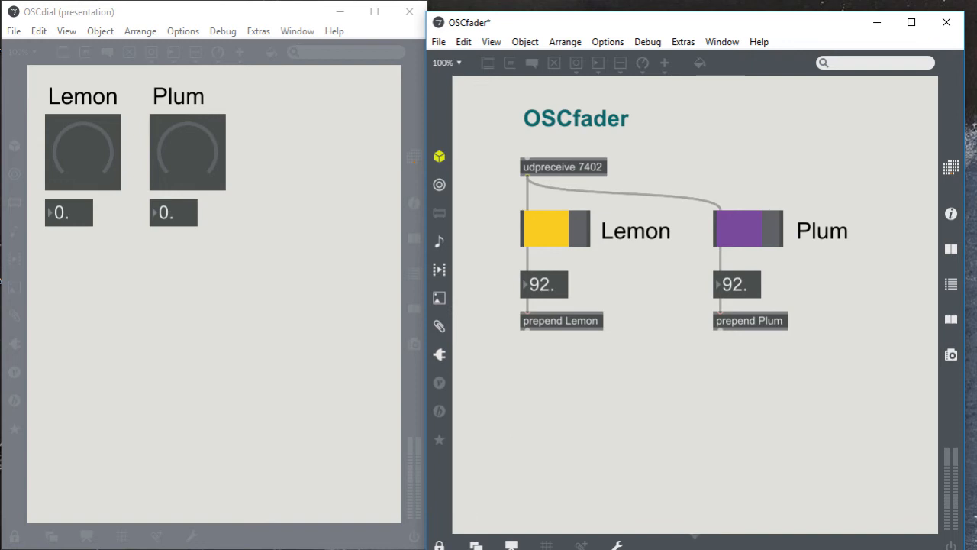
click(511, 544)
Step: Test sending from OSCdial by raising the Lemon dial to 0.34 and the Plum dial to 0.41
click(124, 348)
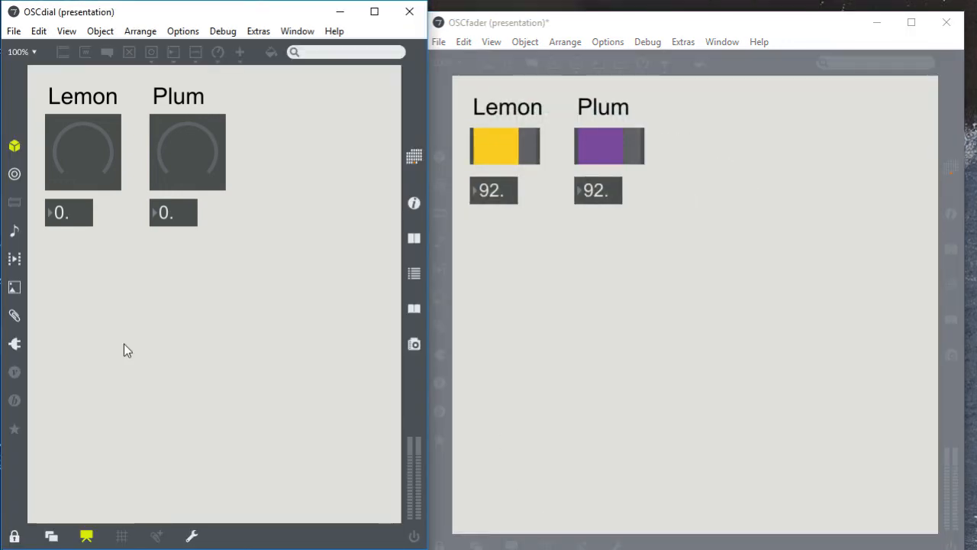
drag(85, 170, 86, 137)
drag(157, 151, 157, 117)
Step: Return OSCfader to the unlocked patching view and move its title and udpreceive 7402 up to free space above the sliders
click(521, 352)
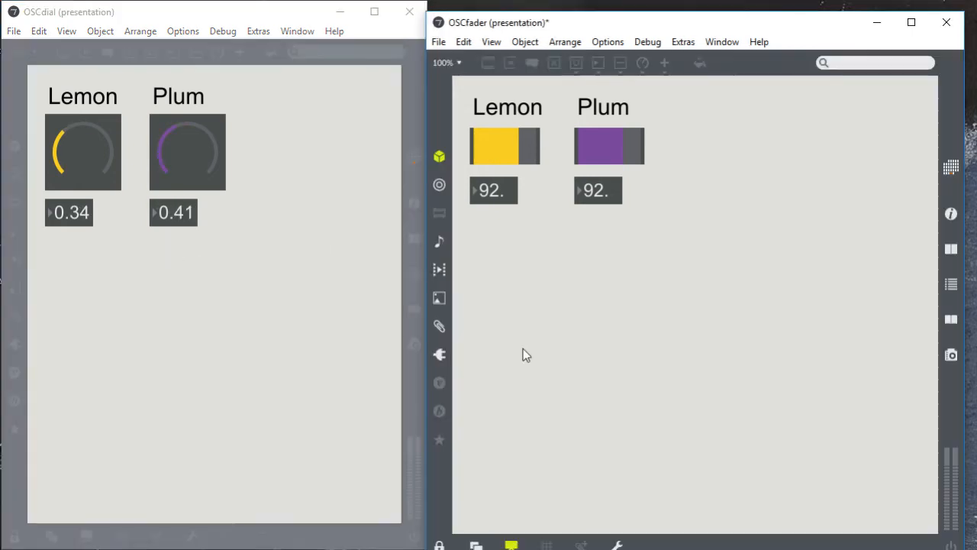
click(510, 544)
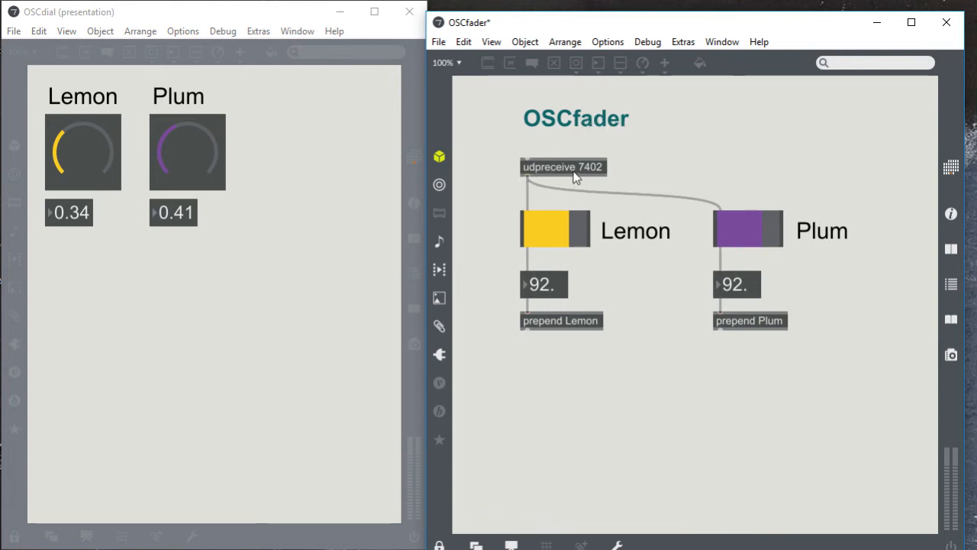
click(439, 545)
drag(574, 168, 561, 105)
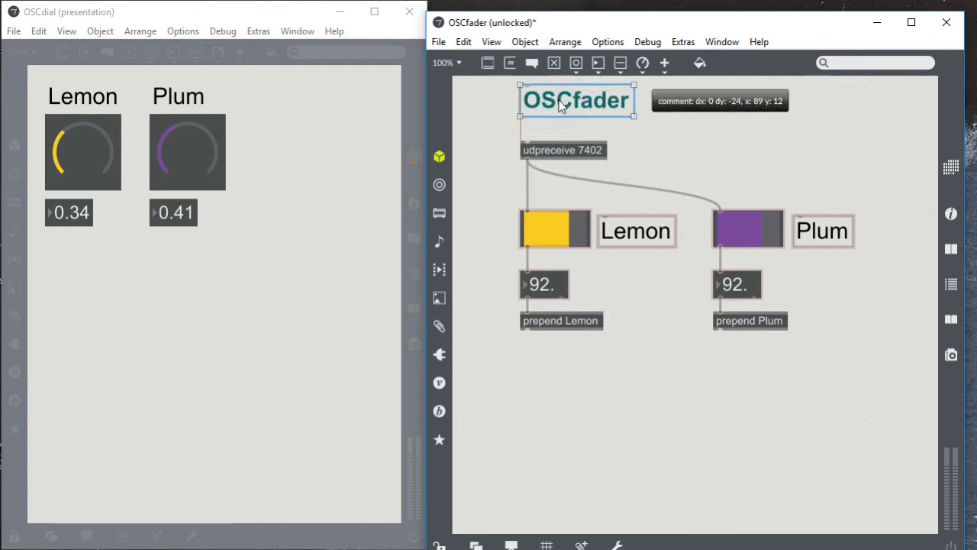
drag(560, 152, 585, 147)
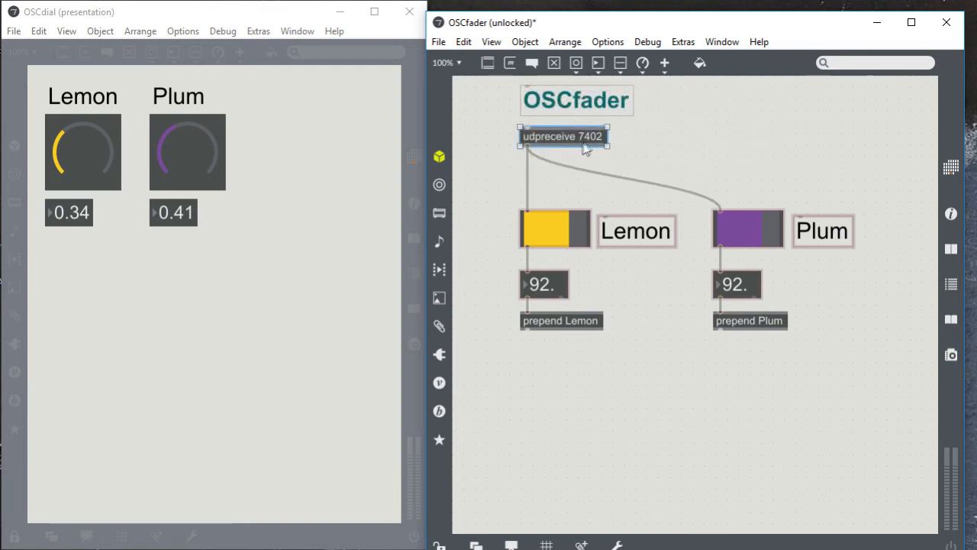
Step: Show OSCdial in patching view for comparison, and delete the prepend Lemon and prepend Plum objects from OSCfader
click(16, 538)
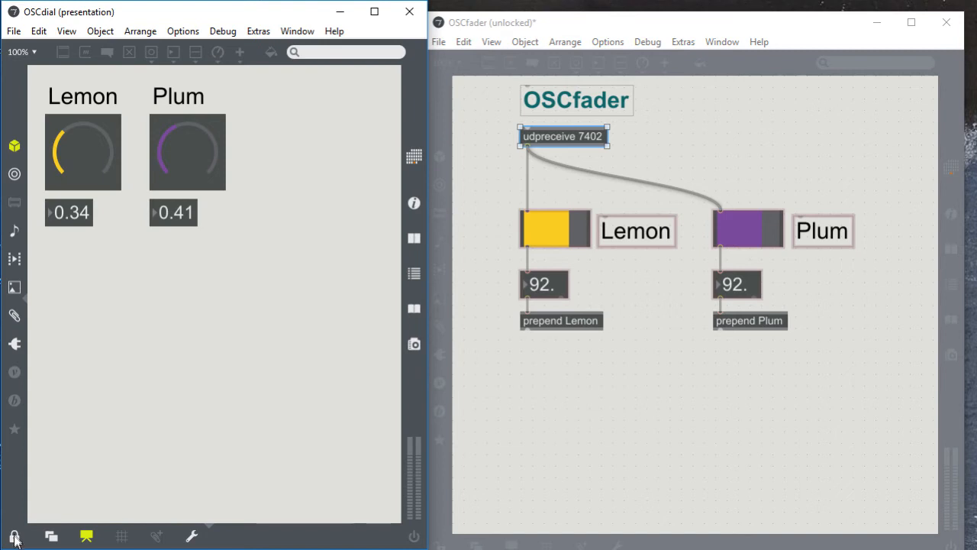
click(88, 537)
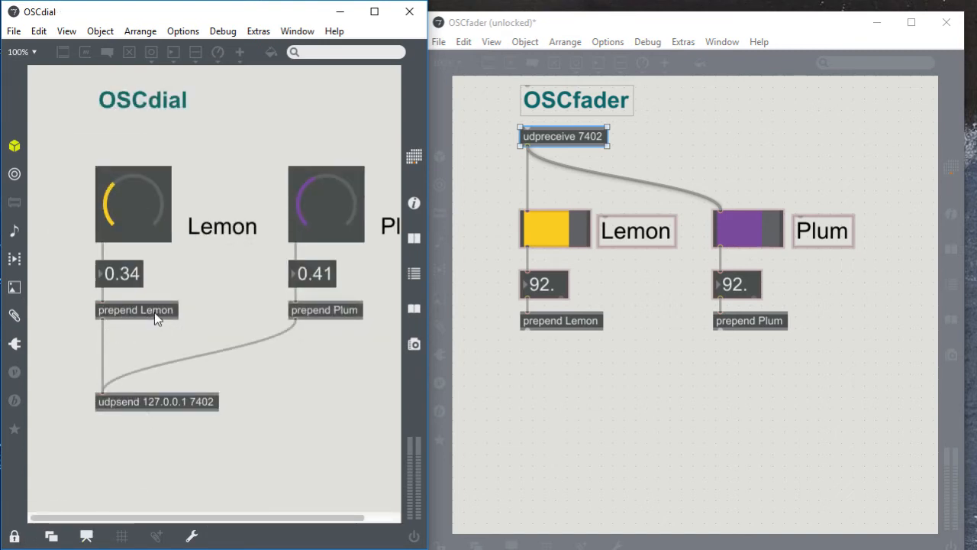
click(598, 416)
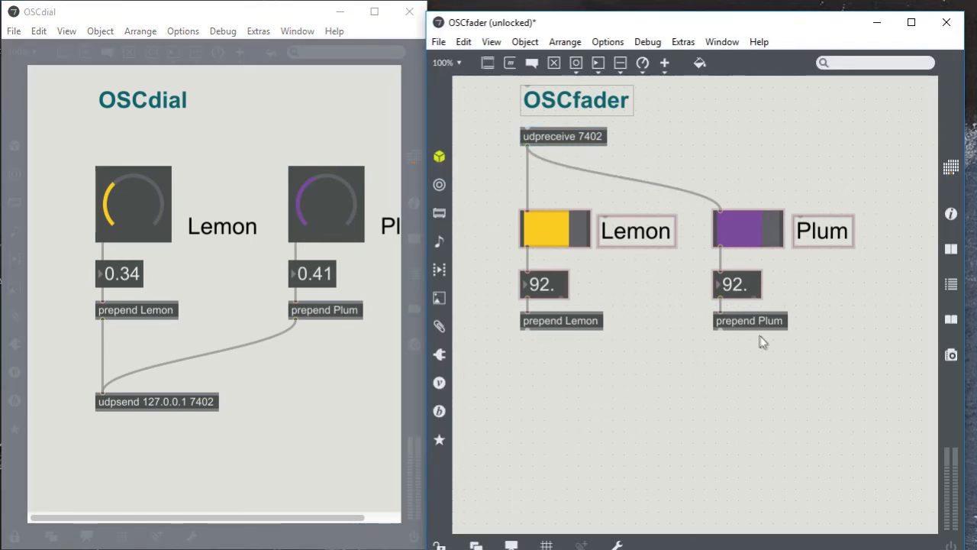
drag(807, 364, 520, 308)
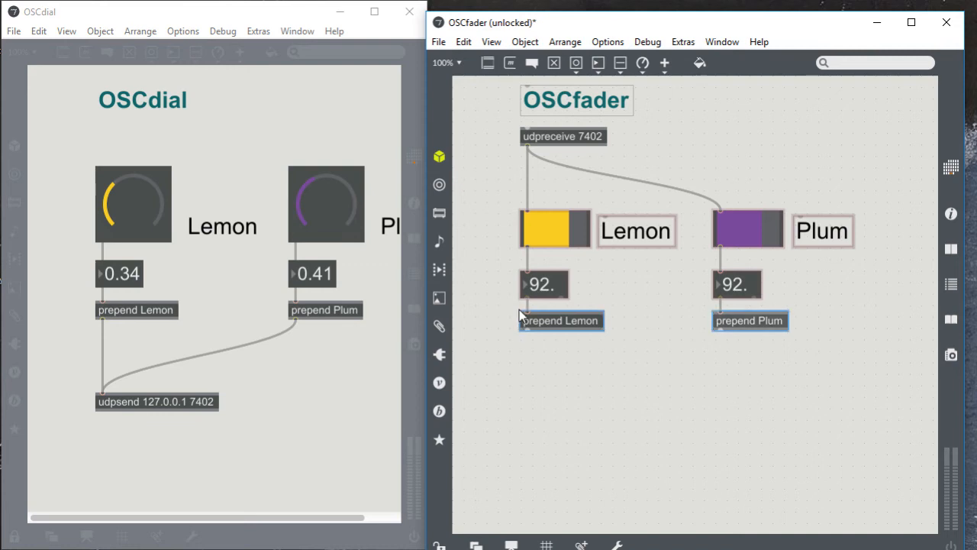
key(Delete)
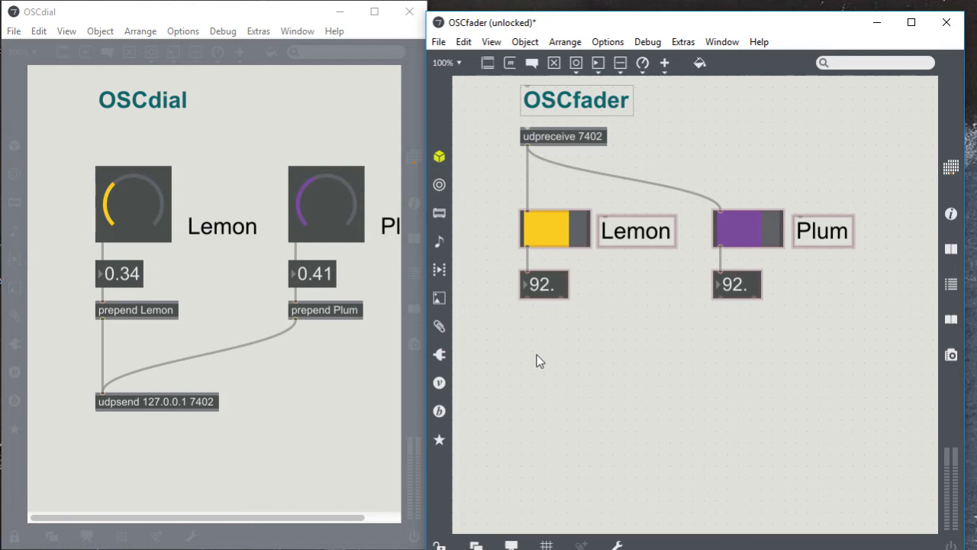
Step: Add a route Lemon Plum object to OSCfader and place it between udpreceive 7402 and the sliders
text(nroute )
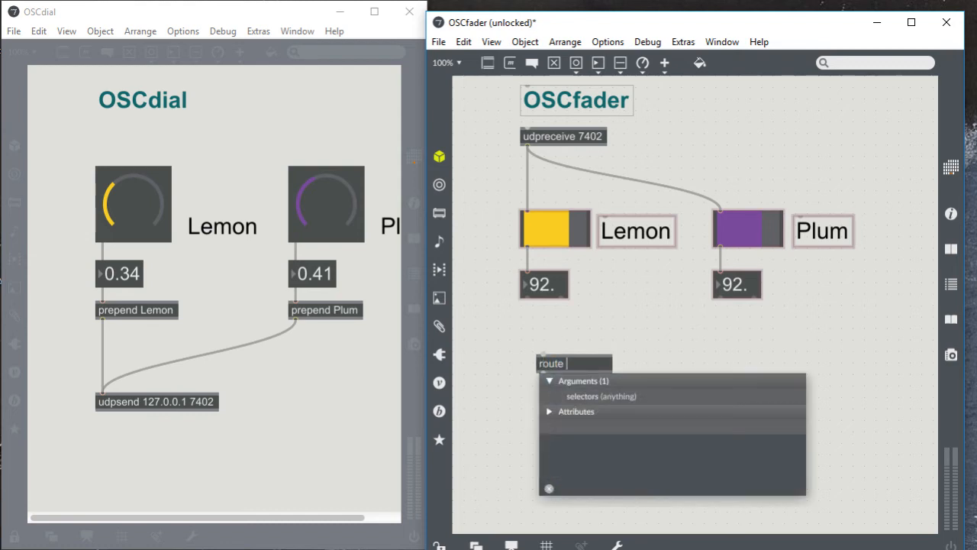
text(Lemon P_lum)
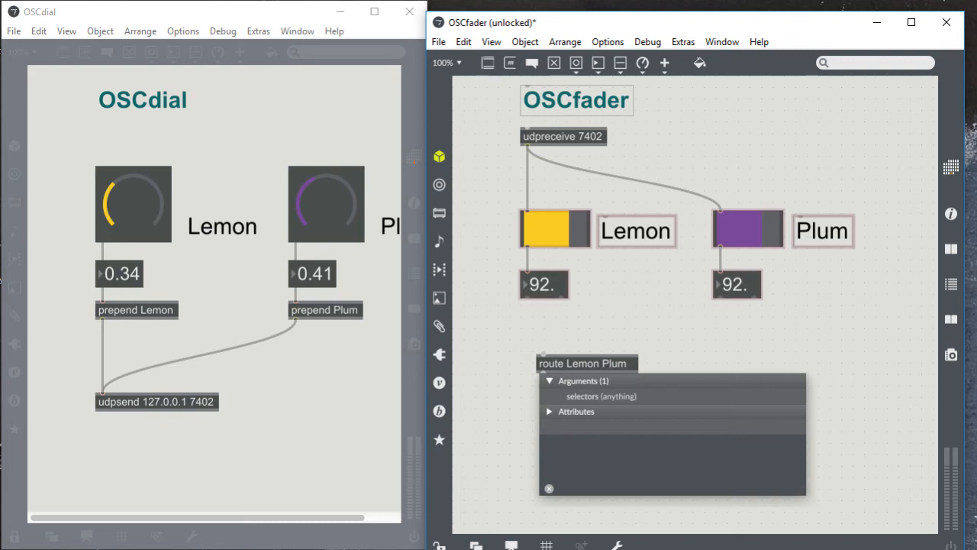
click(556, 317)
drag(549, 364, 551, 179)
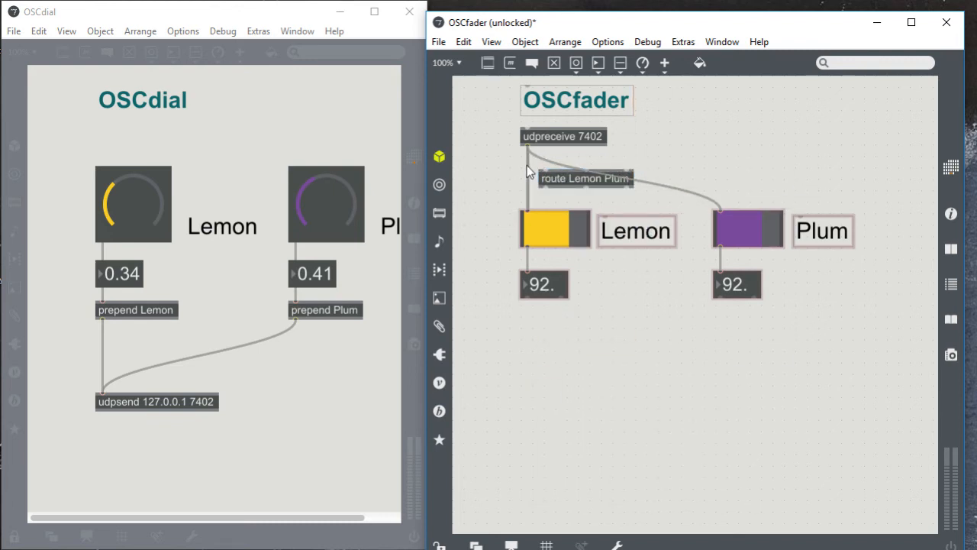
Step: Wire udpreceive 7402 through the route object to the Lemon and Plum sliders, and align and widen it for straight cords
click(527, 154)
drag(527, 155, 555, 197)
click(551, 163)
drag(528, 152, 584, 194)
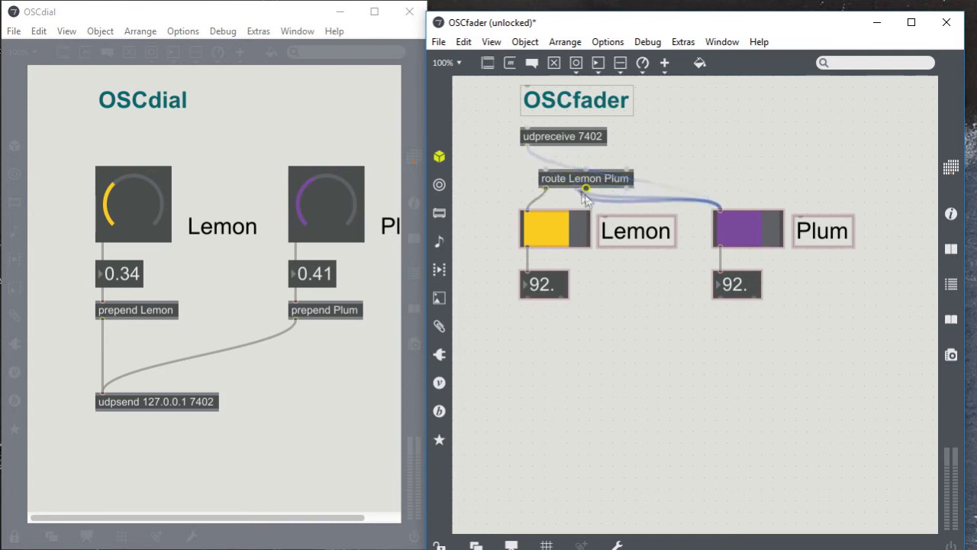
drag(530, 146, 548, 173)
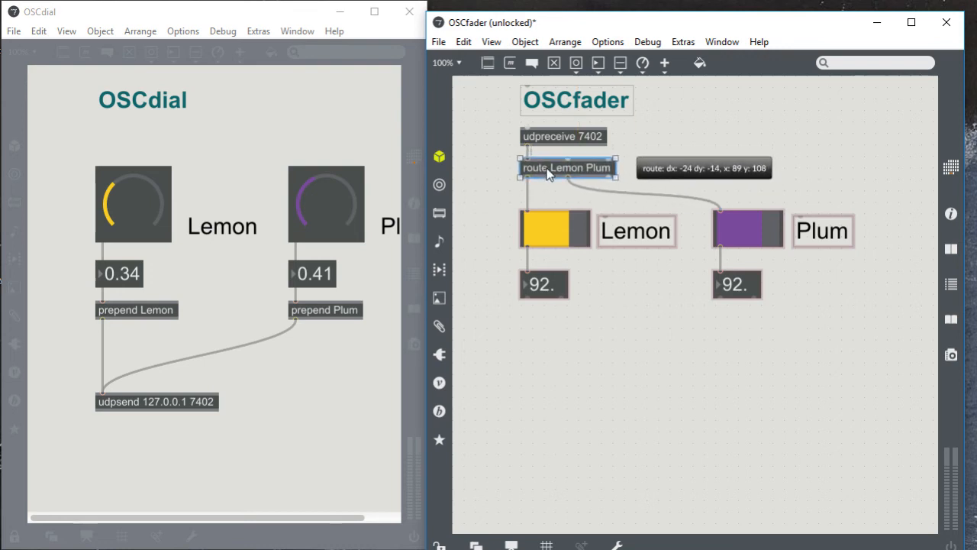
drag(618, 176, 921, 172)
click(749, 443)
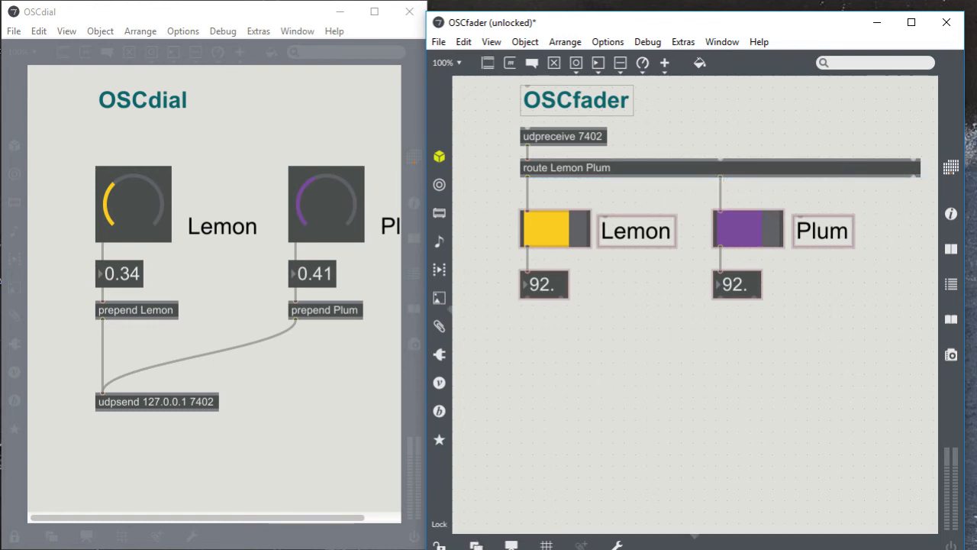
Step: Lock OSCfader, show its presentation view, and save the patch
click(439, 546)
click(511, 545)
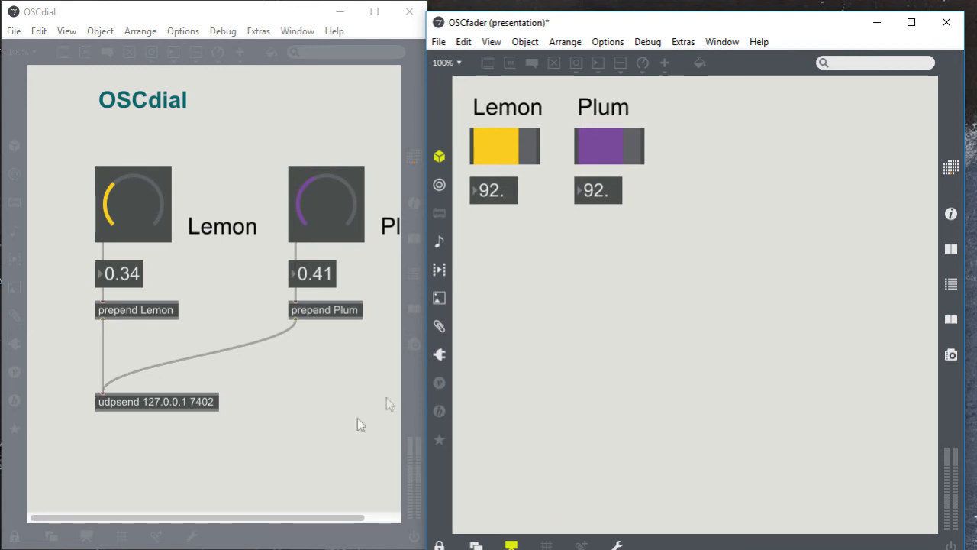
key(ctrl+s)
Step: In OSCdial's presentation view, set the Lemon dial to 0.51 and the Plum dial to 0.7 to test the routed sliders
ctrl+click(310, 406)
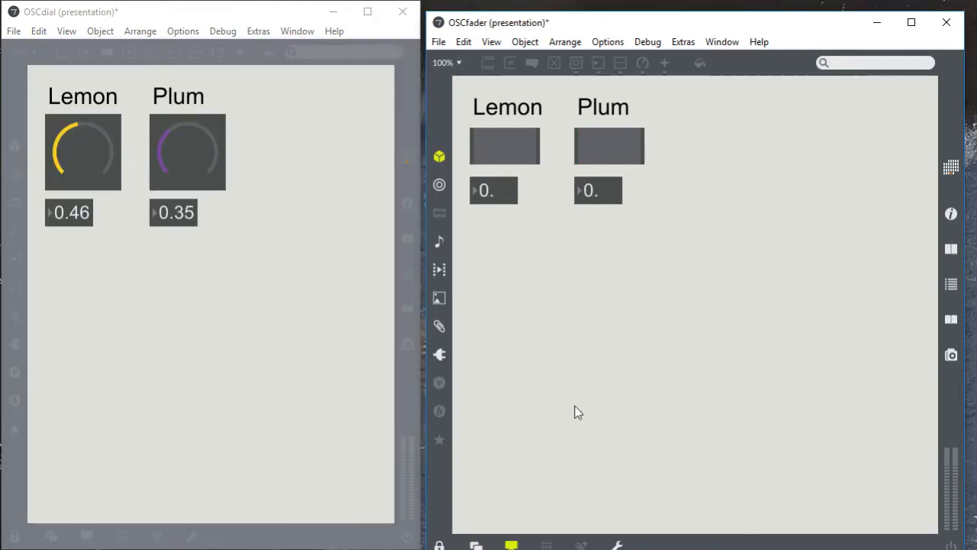
mouse_move(68, 126)
mouse_down()
mouse_move(69, 138)
mouse_move(70, 118)
mouse_up()
drag(189, 133, 189, 106)
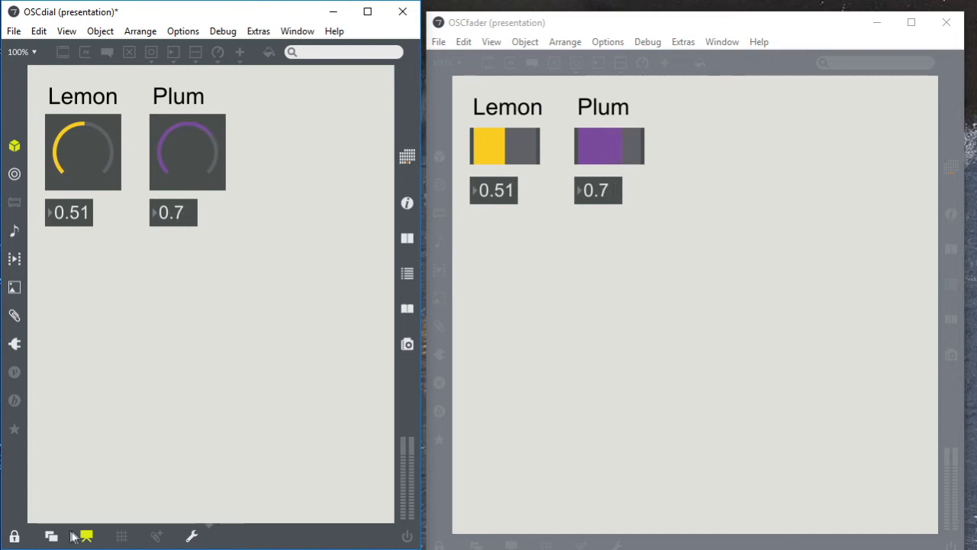
Step: Unlock OSCdial in patching view and change its prepend objects to prepend /Lemon and prepend /Plum
click(14, 537)
click(86, 536)
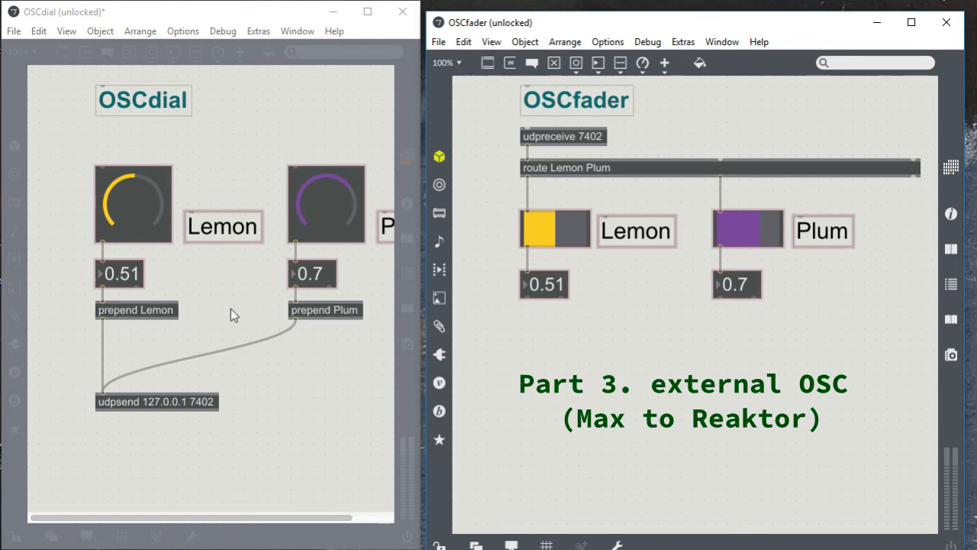
click(147, 313)
double_click(147, 312)
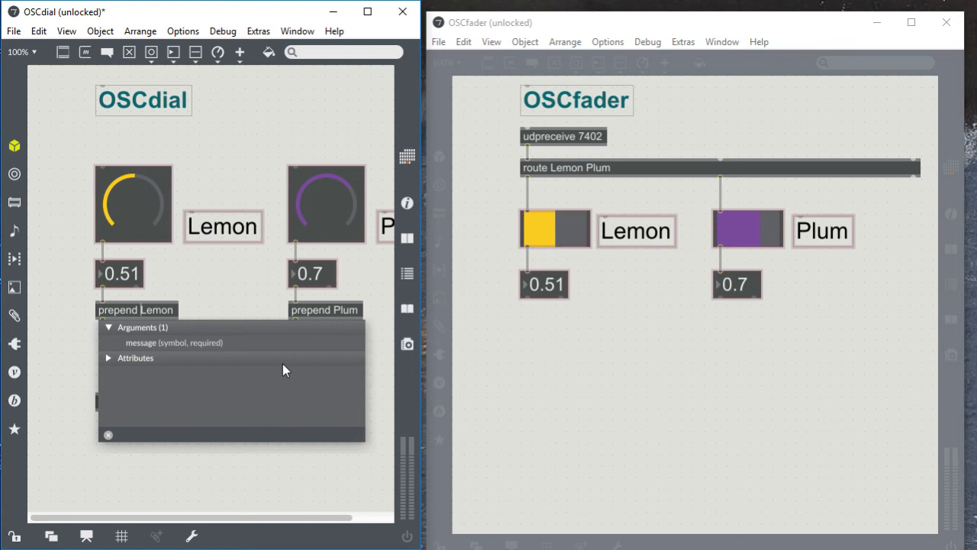
text(/)
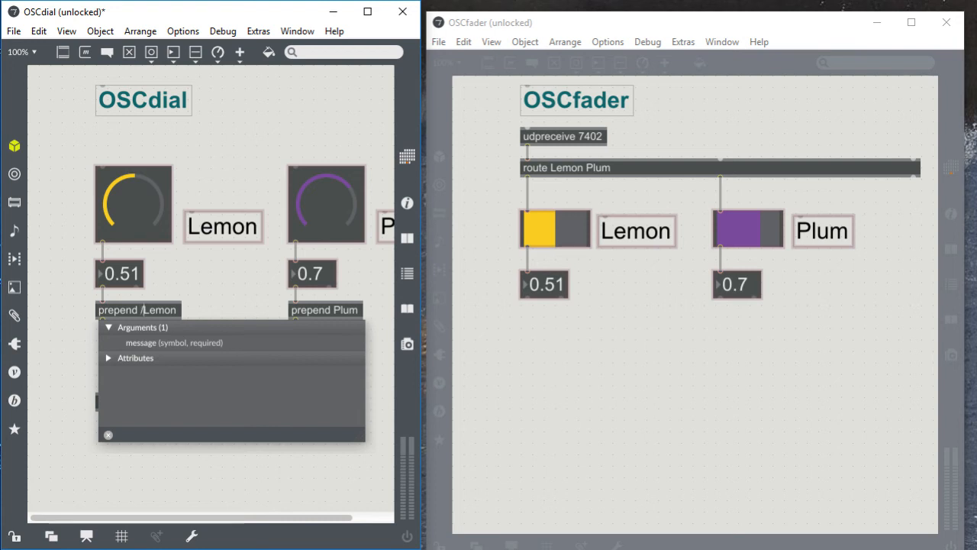
click(342, 310)
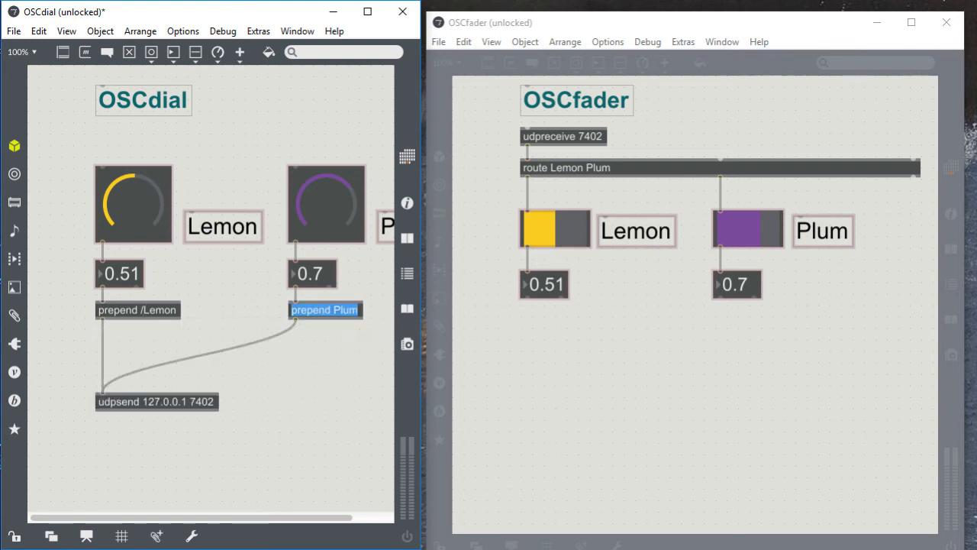
click(335, 310)
text(/)
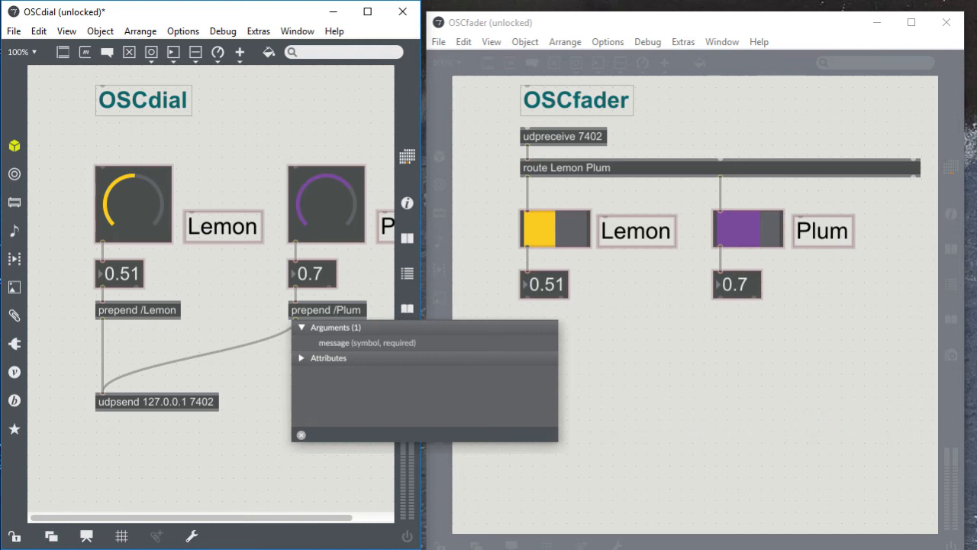
click(191, 321)
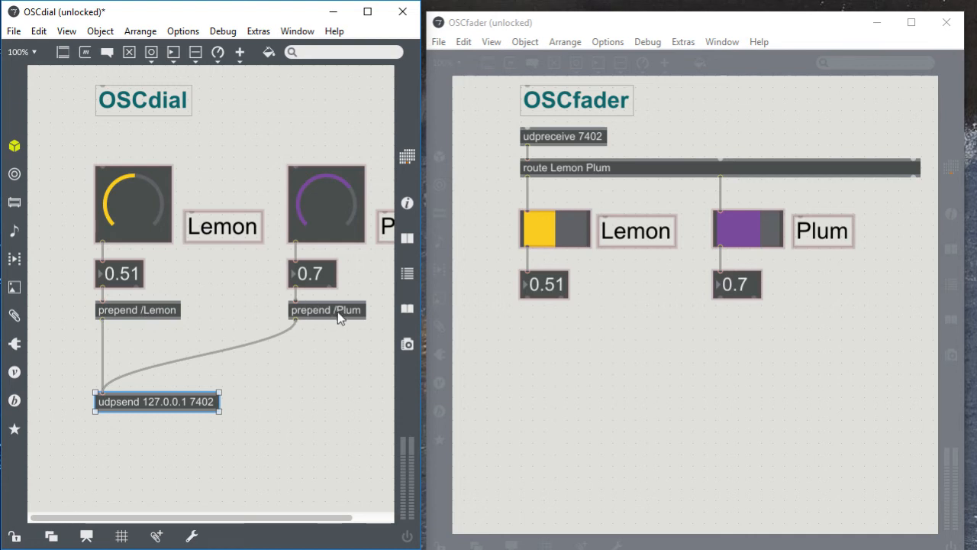
Step: Change the route object in OSCfader to route /Lemon /Plum
double_click(551, 168)
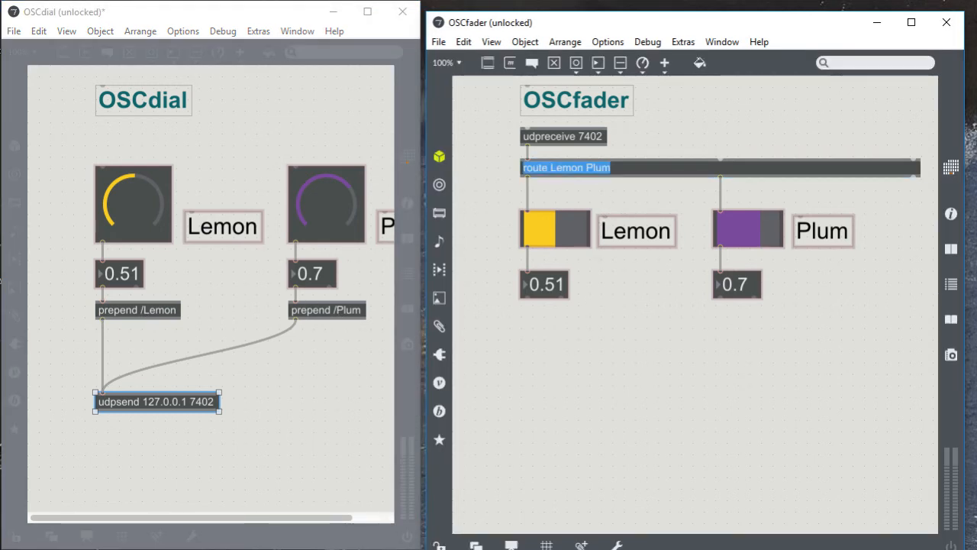
click(551, 169)
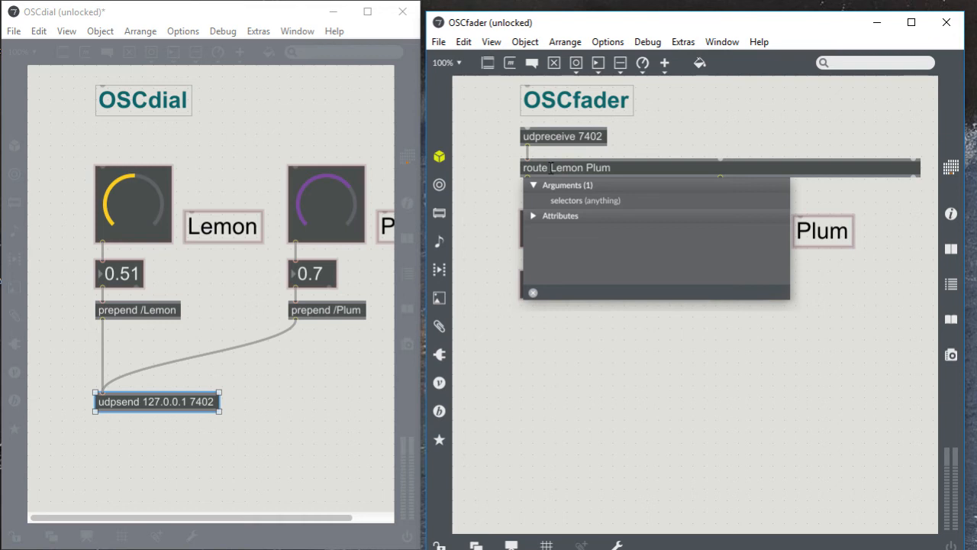
text(/)
click(592, 168)
text(/)
click(567, 421)
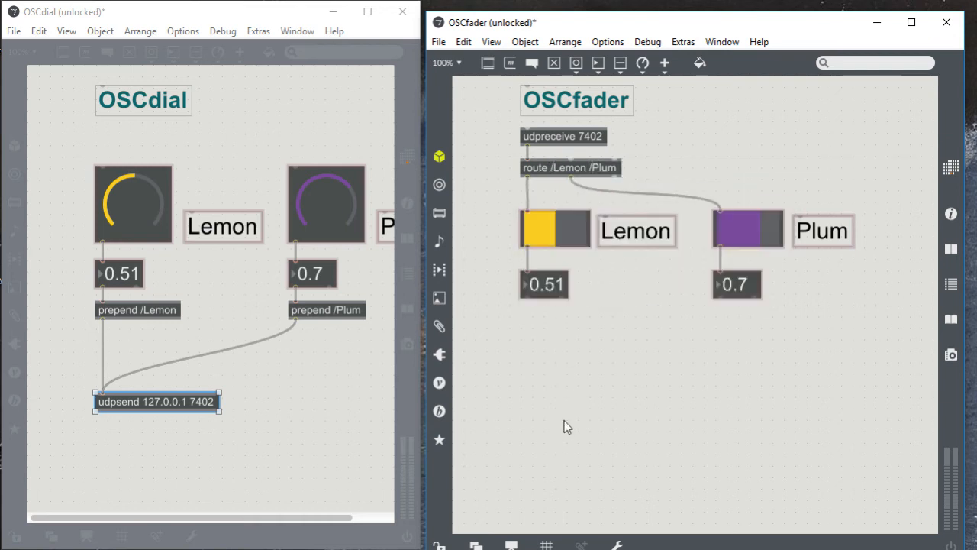
Step: Widen the route /Lemon /Plum object until its second outlet sits directly above the Plum slider
click(617, 174)
drag(620, 176, 925, 192)
click(609, 439)
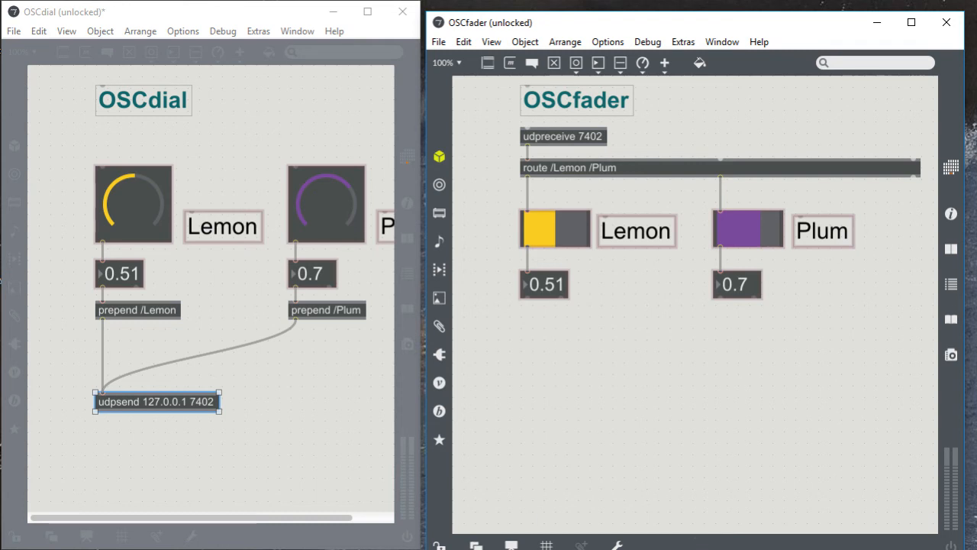
Step: Switch OSCfader to presentation view, then lock OSCdial and switch it to presentation view as well
click(511, 545)
click(331, 449)
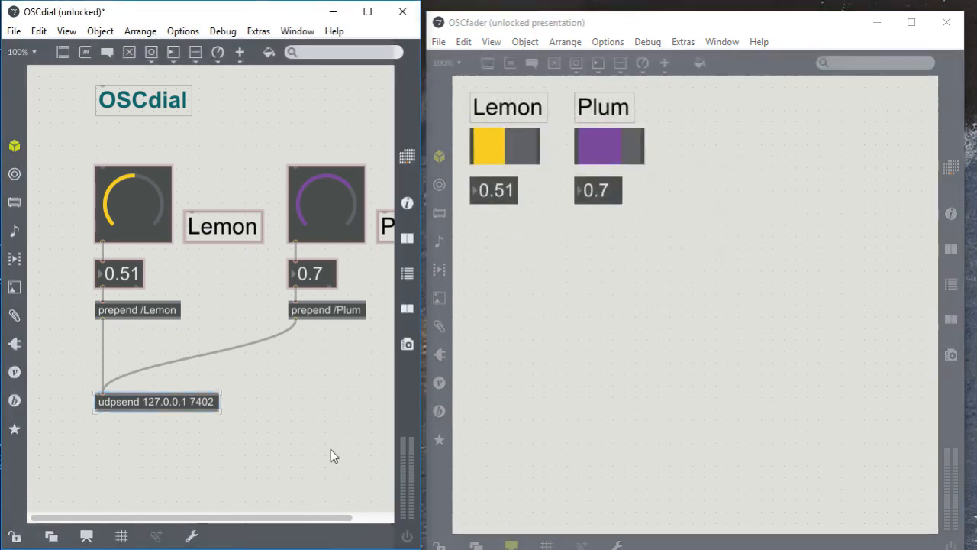
click(13, 537)
click(13, 537)
click(13, 537)
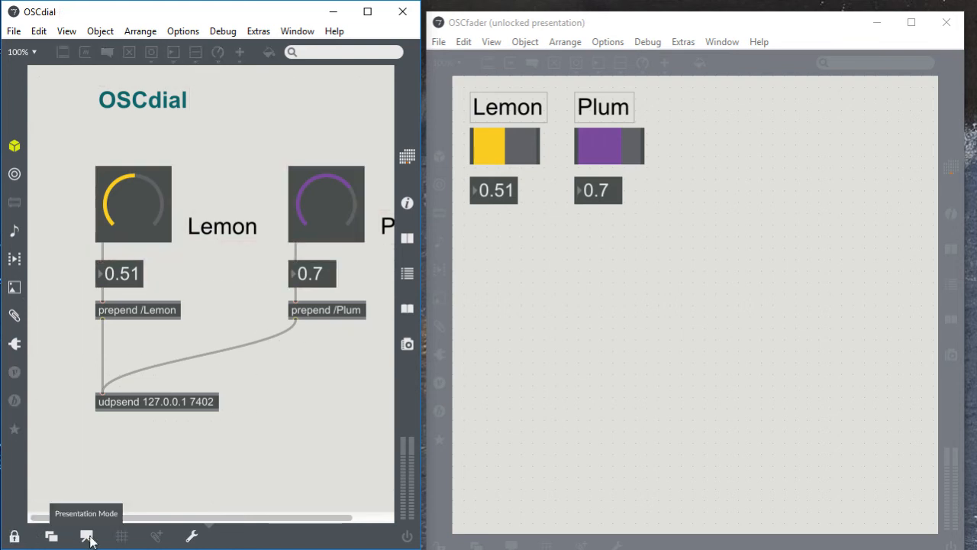
click(87, 536)
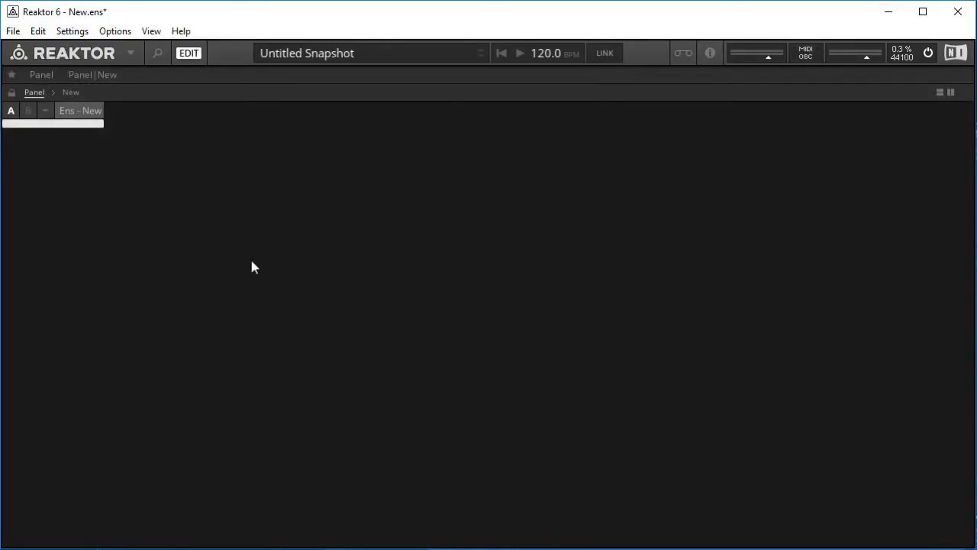
Step: Switch to Reaktor 6 and create a new ensemble without saving the changes to the current one
click(13, 30)
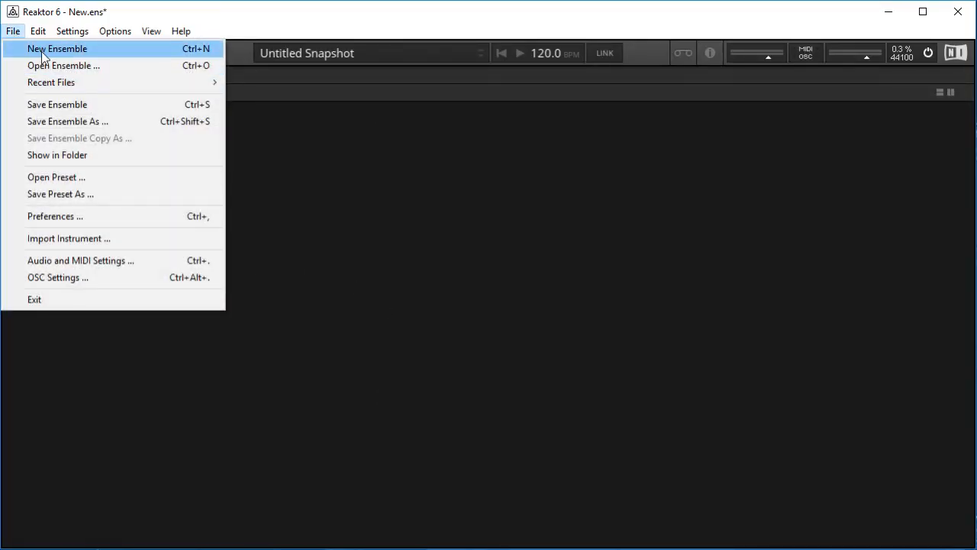
click(41, 49)
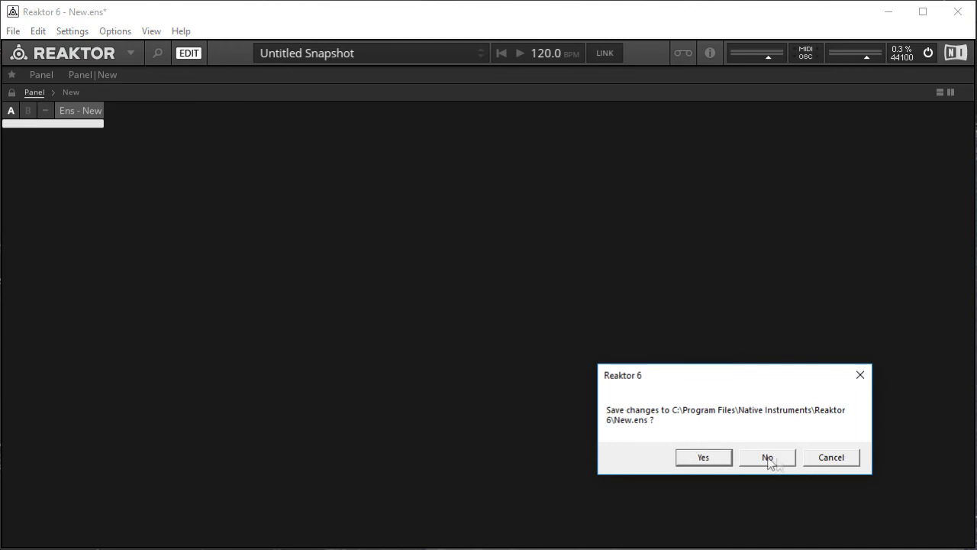
click(767, 456)
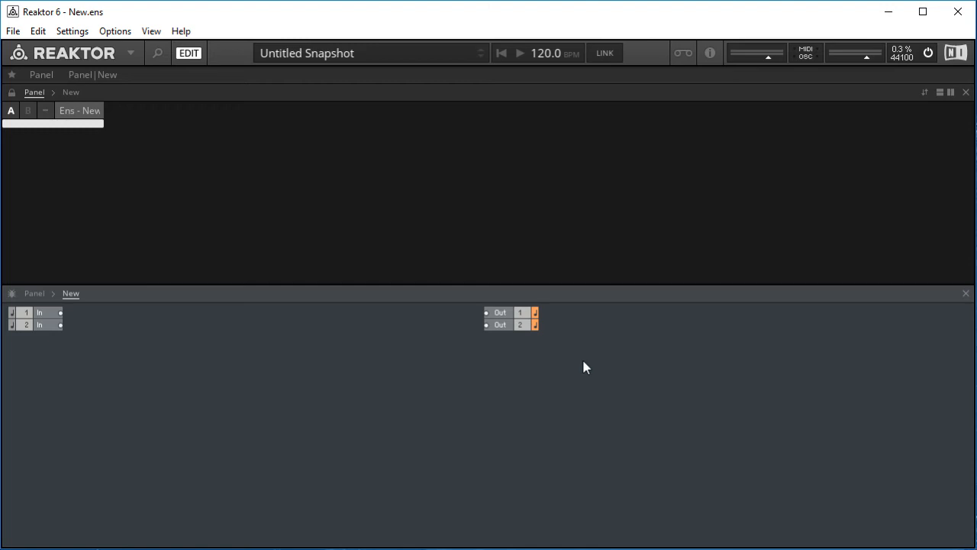
Step: Delete the default In and Out modules from the ensemble's structure
drag(583, 361, 145, 321)
click(194, 341)
drag(210, 357, 200, 380)
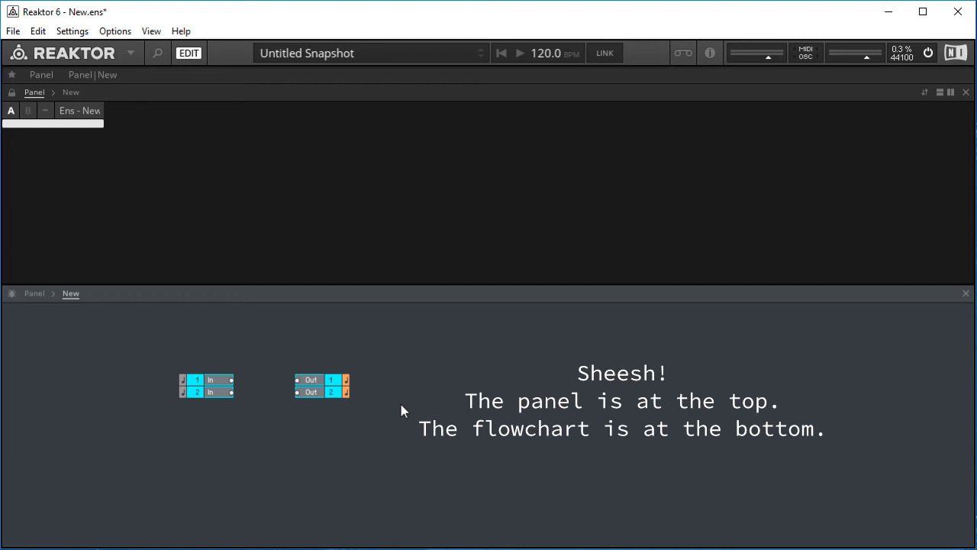
key(Delete)
Step: Insert a built-in panel Knob module into the empty structure and place it near the upper edge
right_click(147, 354)
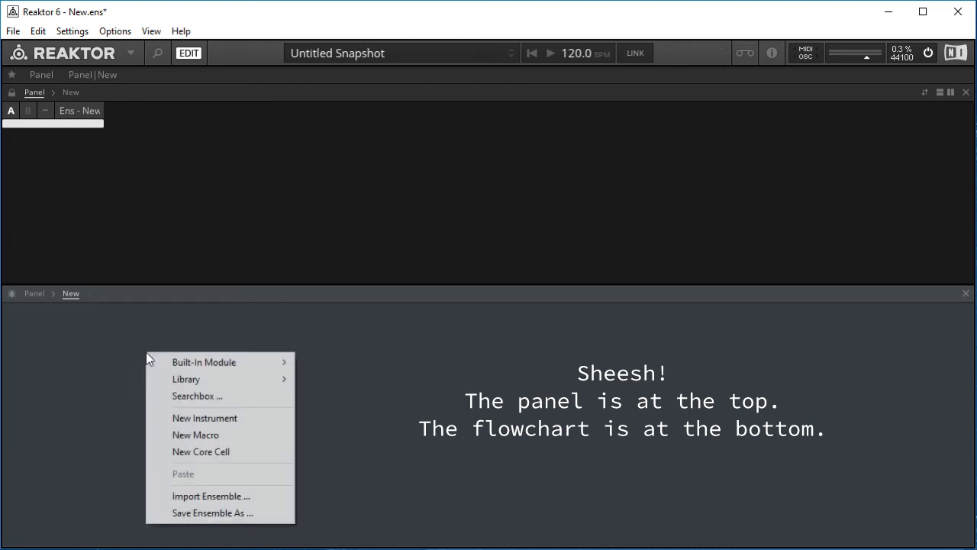
mouse_move(226, 361)
mouse_move(387, 364)
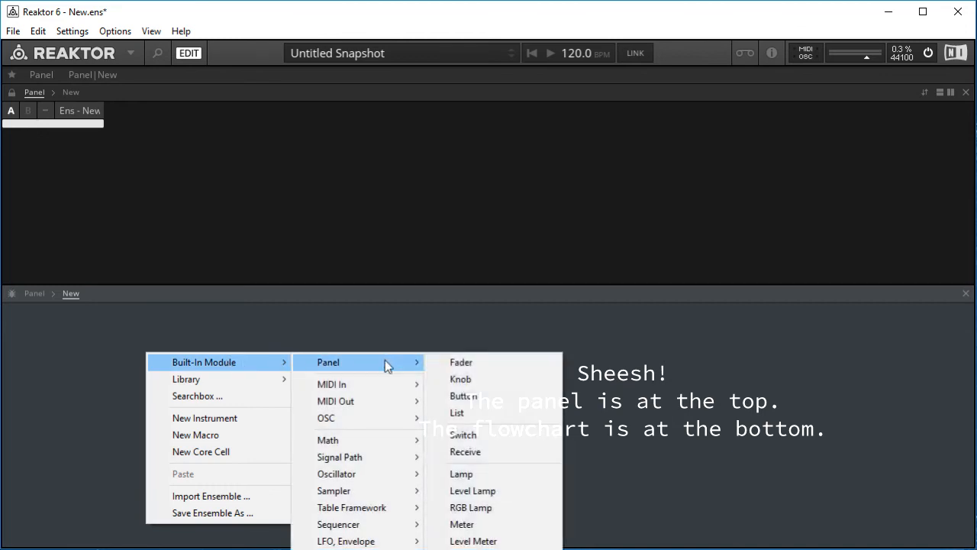
click(479, 376)
drag(151, 361, 124, 331)
Step: Show the knob's properties and rename the knob Plum
click(25, 146)
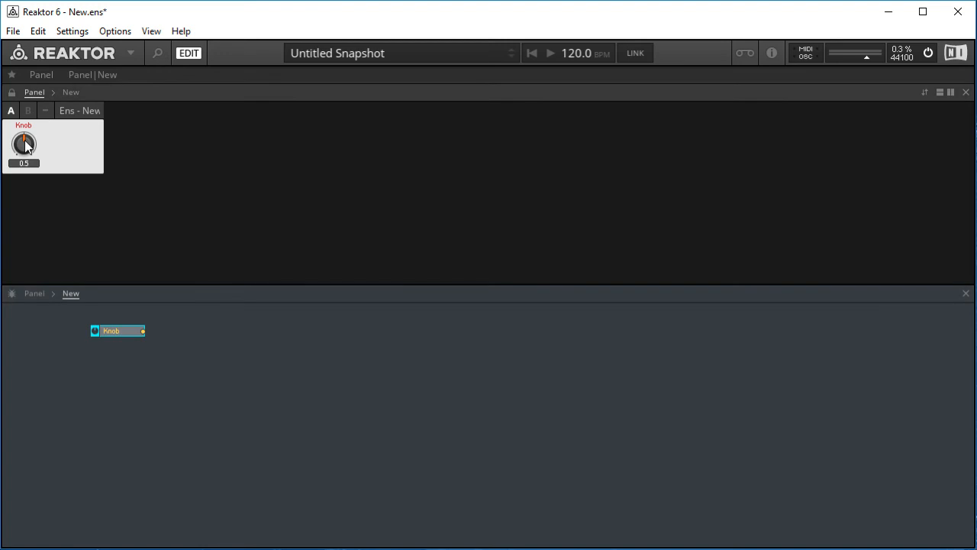
click(158, 53)
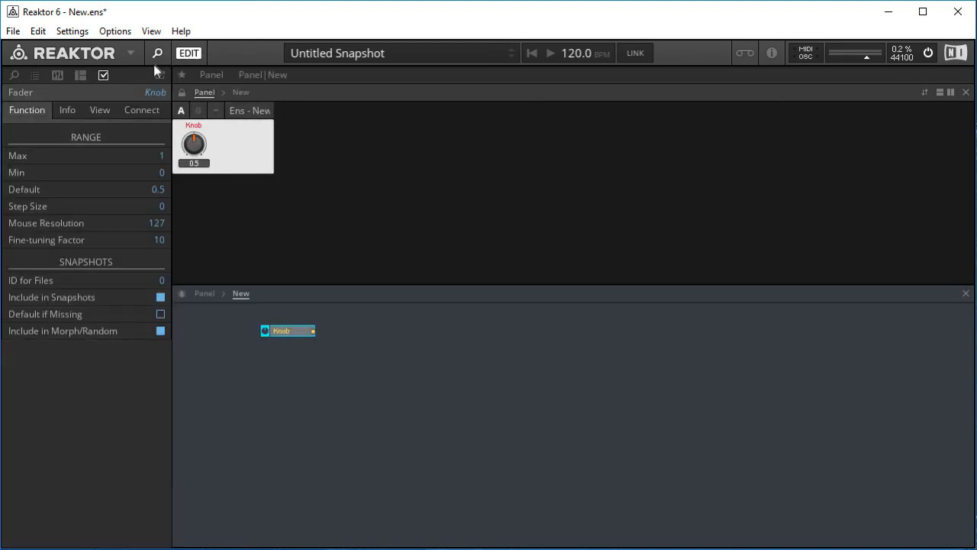
click(147, 109)
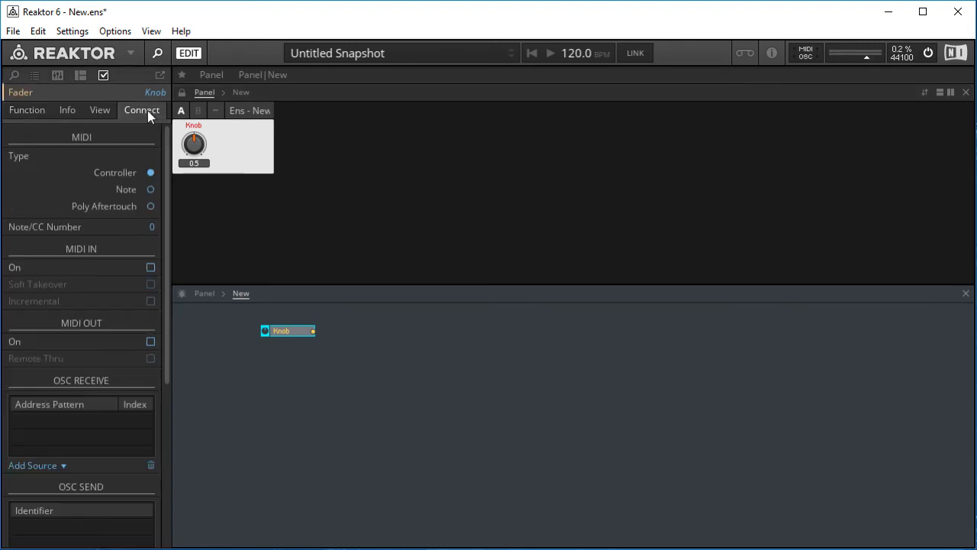
click(99, 110)
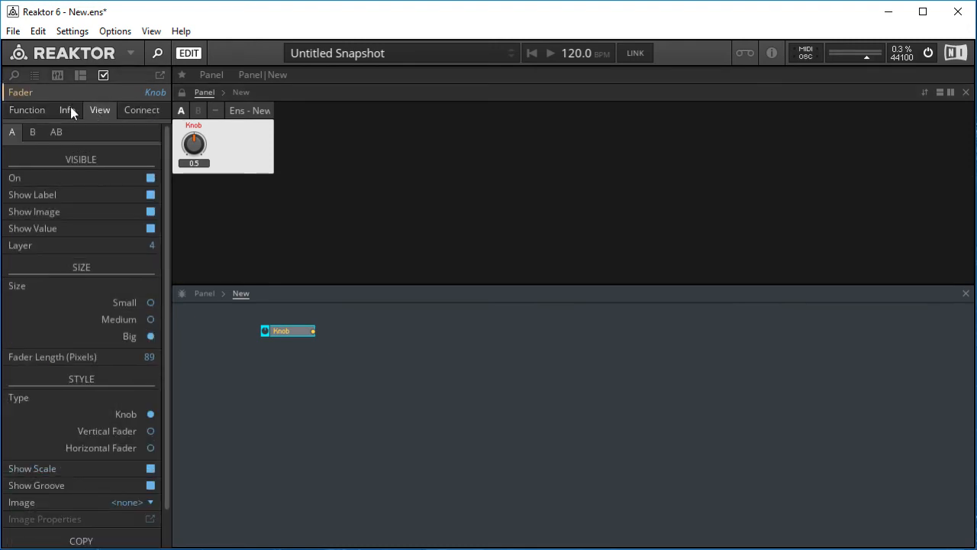
click(69, 109)
click(24, 109)
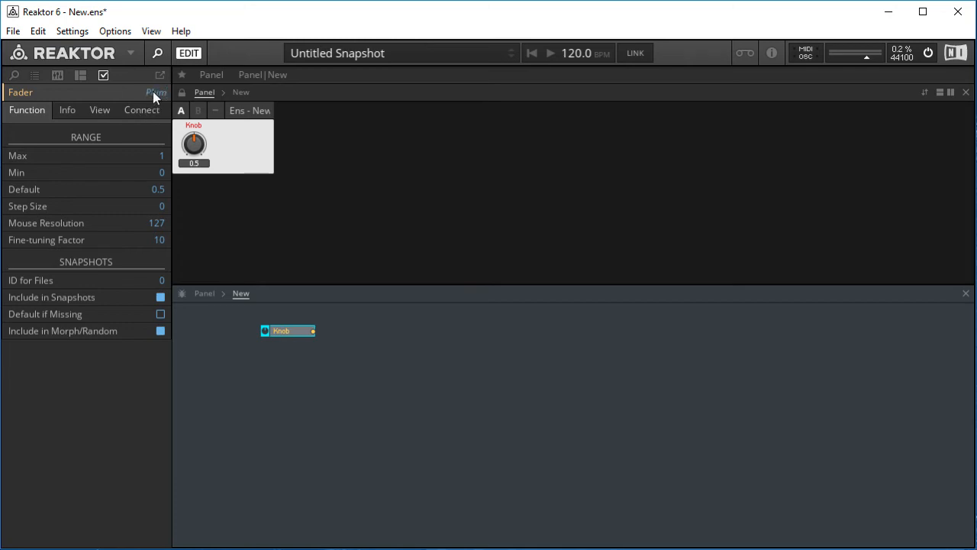
click(229, 141)
click(196, 145)
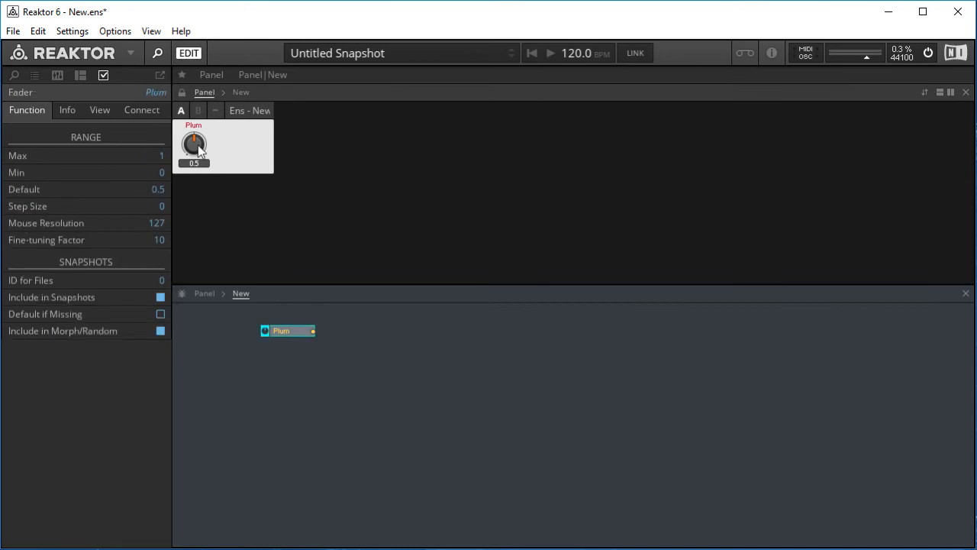
Step: Set the Plum knob's default value to 0
click(159, 190)
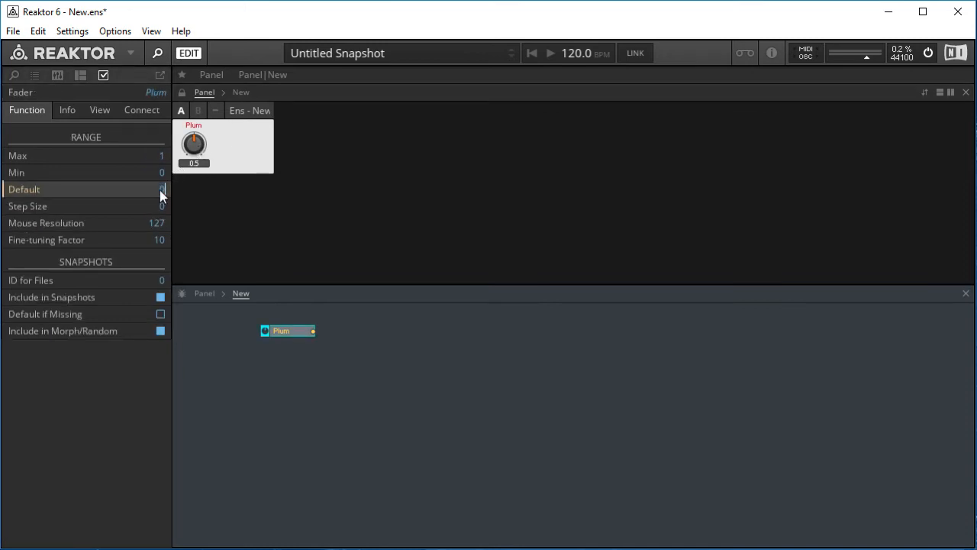
click(238, 147)
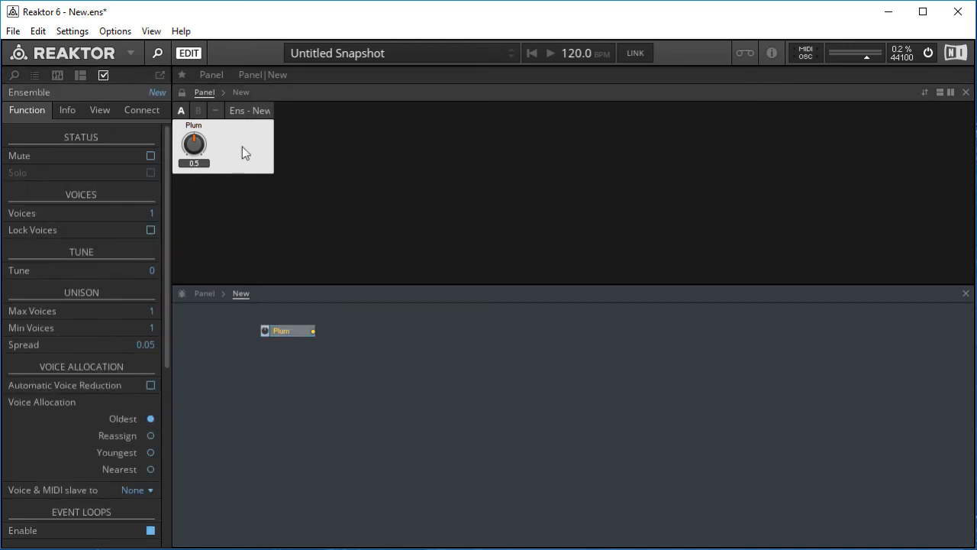
click(199, 148)
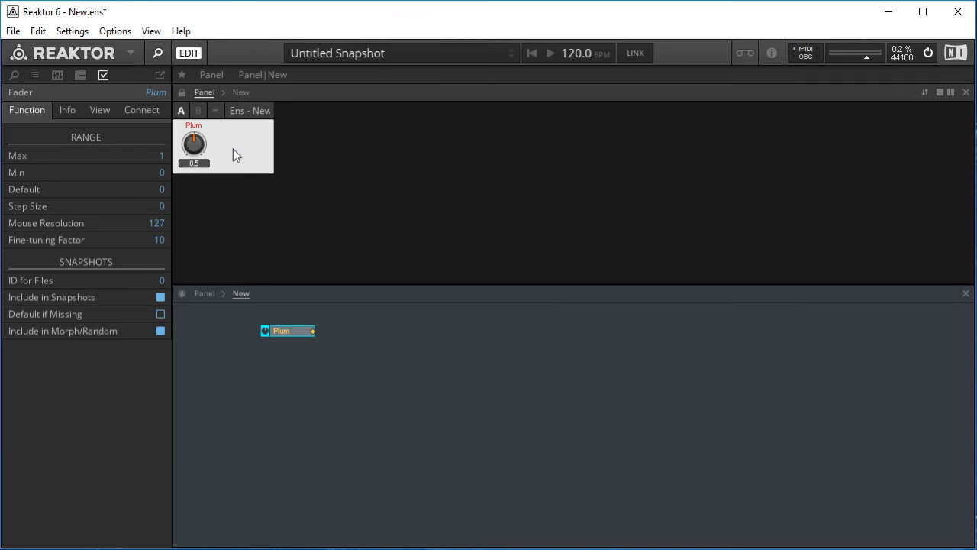
Step: Duplicate the Plum knob, placing the copy below the original in the structure and beside it on the panel
click(293, 330)
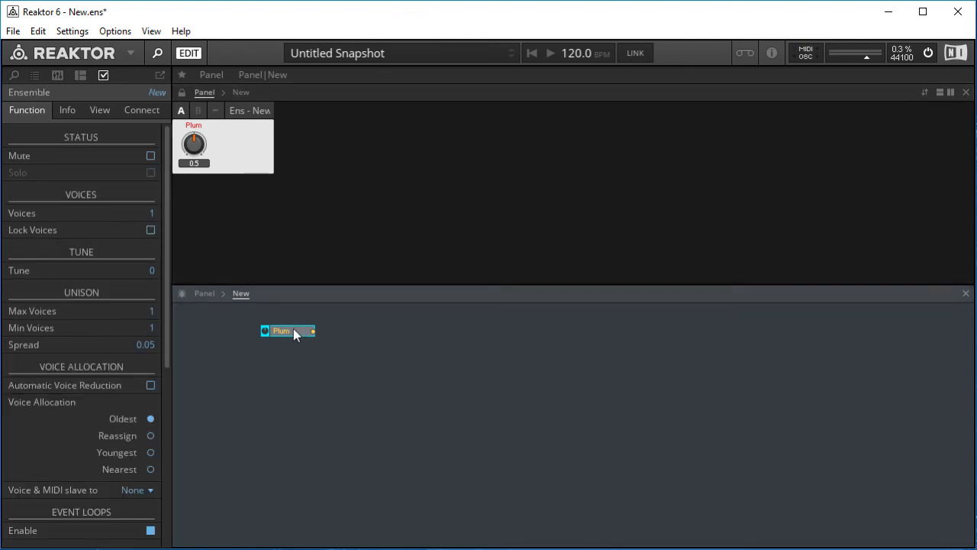
key(ctrl+d)
drag(321, 323, 286, 358)
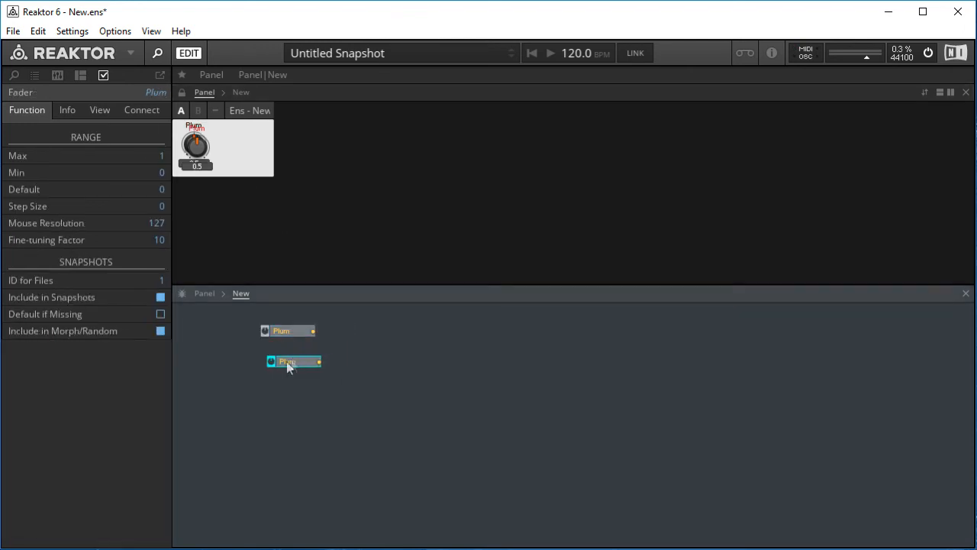
drag(198, 148, 240, 145)
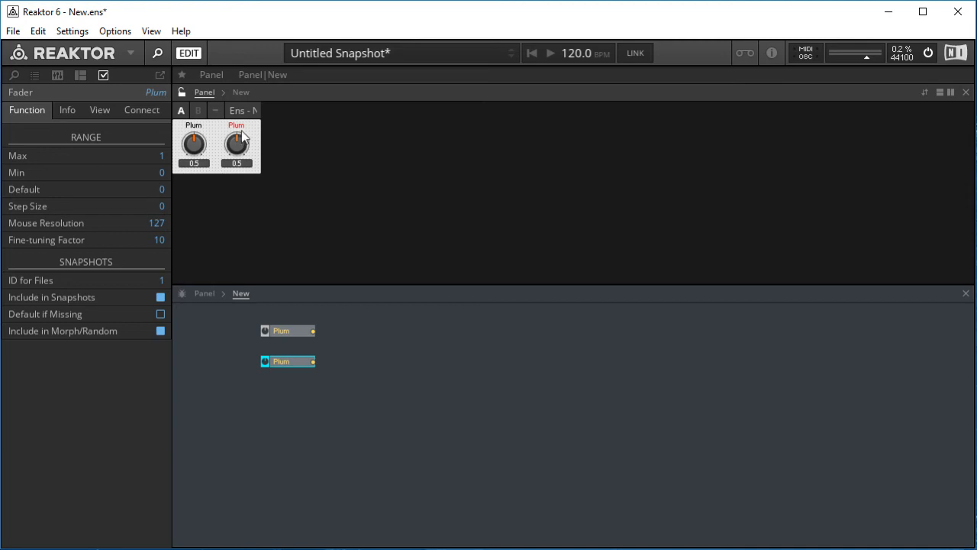
Step: Rename the duplicated knob Lemon
text(Lemon)
key(Return)
click(244, 148)
Step: In panel layout B, move the Lemon knob to the right of Plum, then return to layout A
click(199, 111)
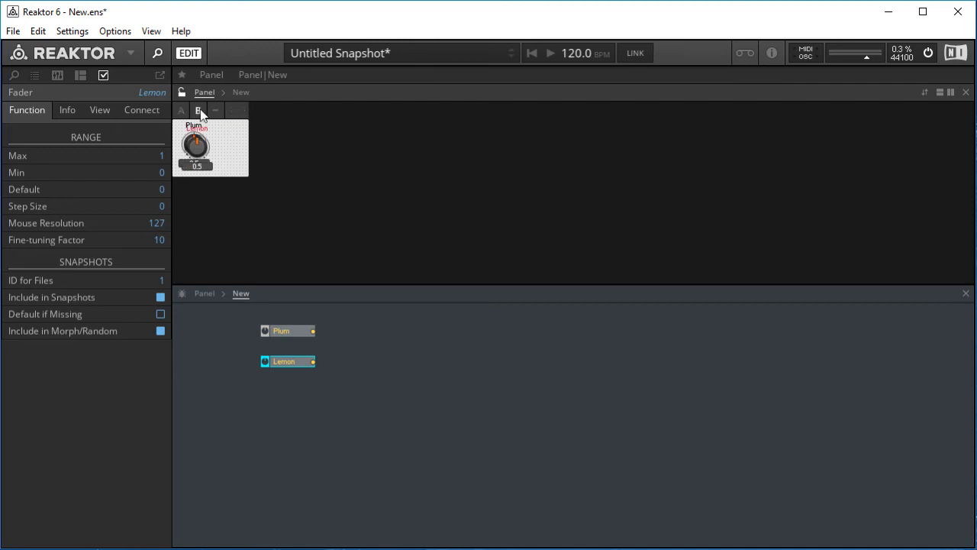
drag(201, 149, 253, 151)
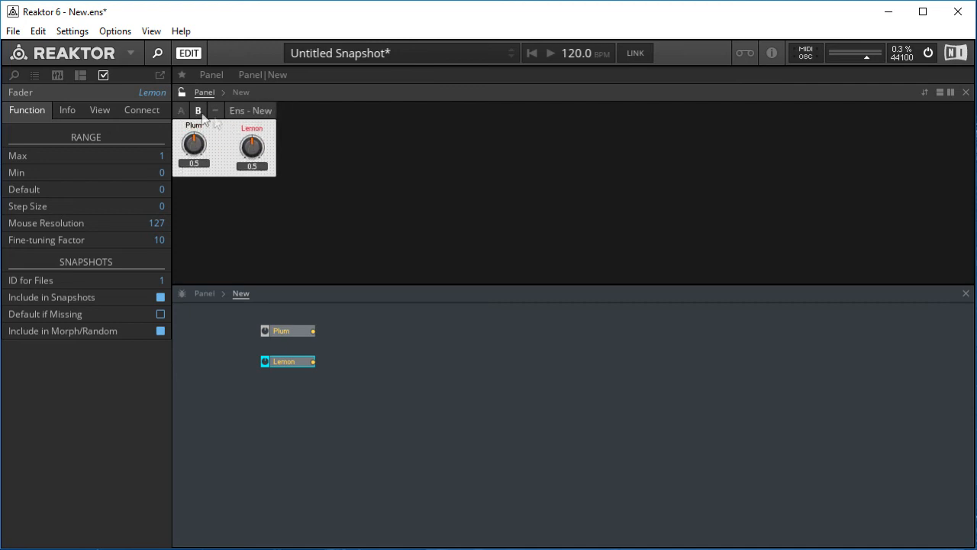
click(182, 111)
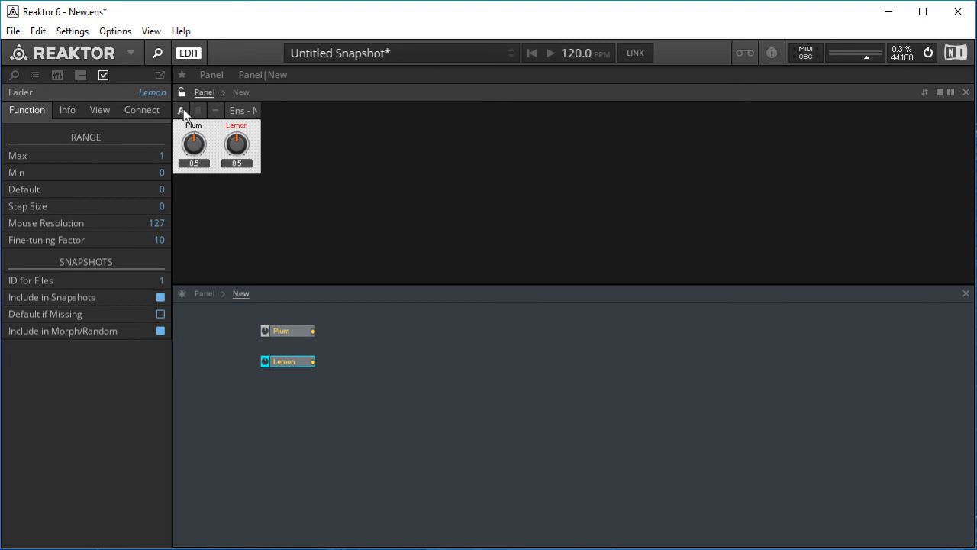
Step: Move the Plum and Lemon modules together slightly down and to the right in the structure
click(338, 359)
drag(342, 403, 292, 344)
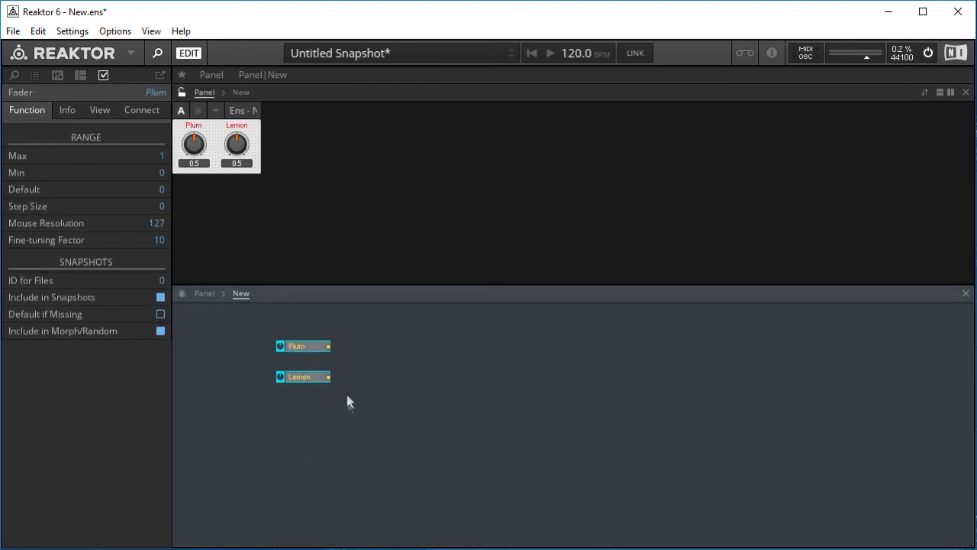
click(287, 407)
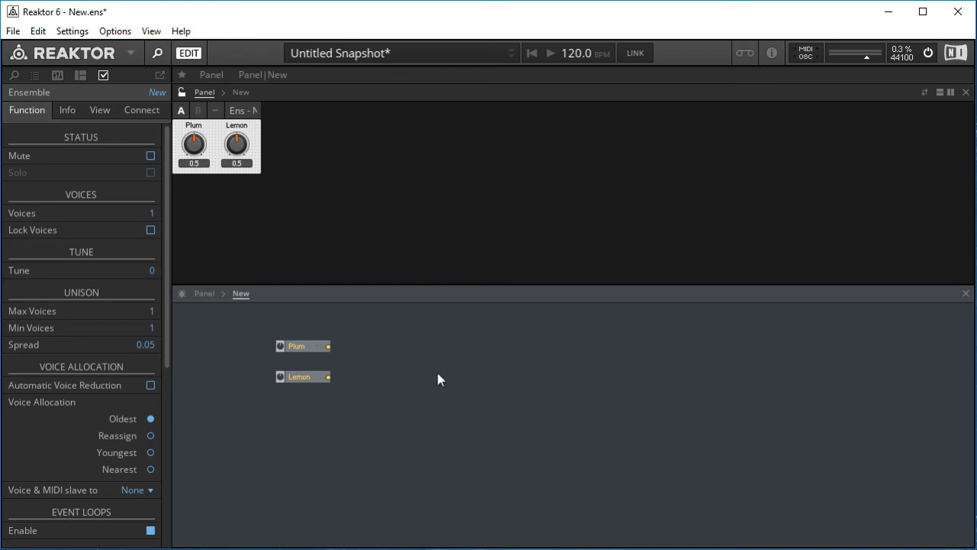
Step: Close the structure view and save the ensemble as OSCdemo.ens in the work folder
click(966, 293)
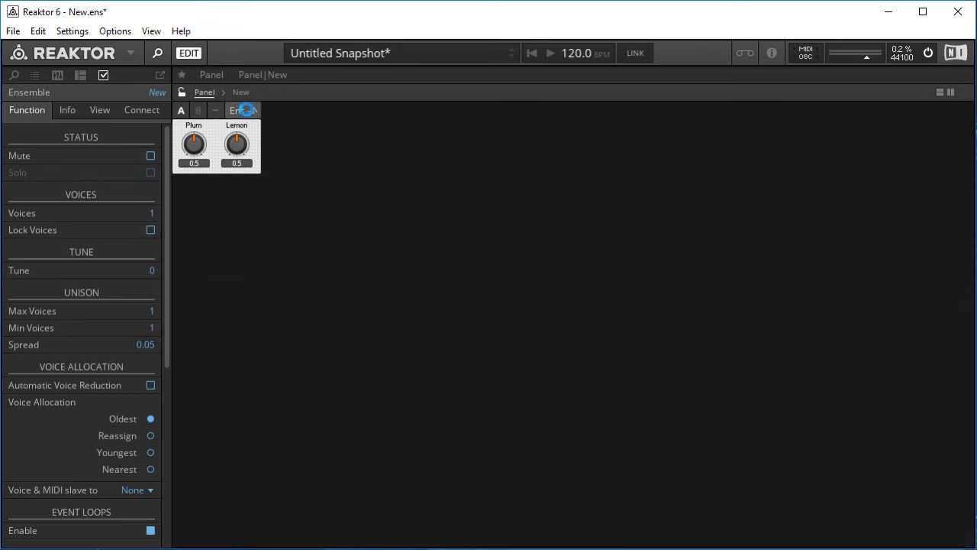
key(ctrl+s)
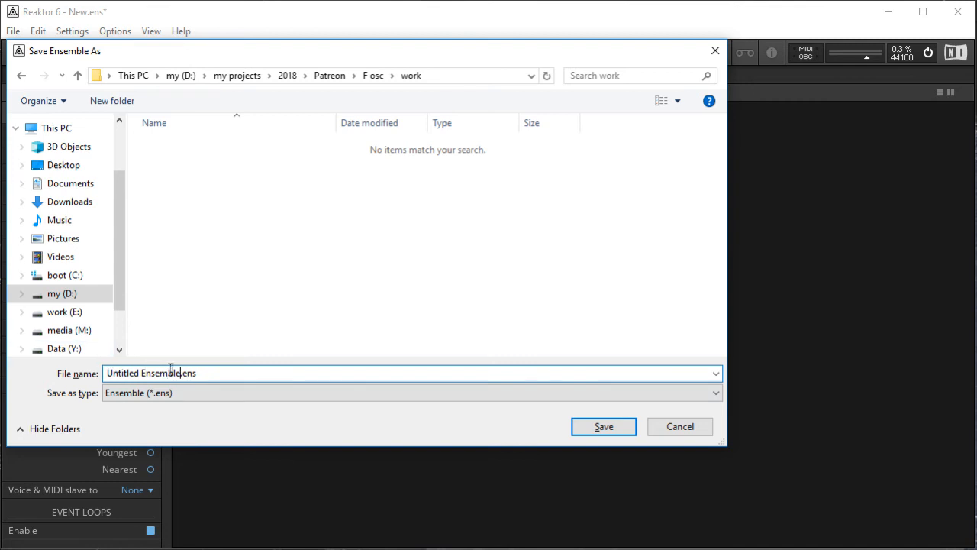
drag(184, 373, 77, 382)
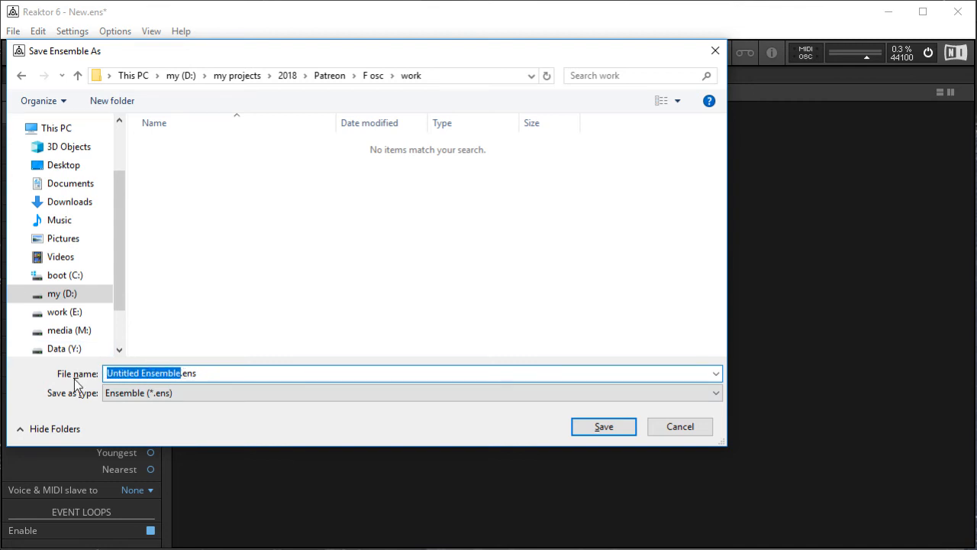
text(OSCdemo)
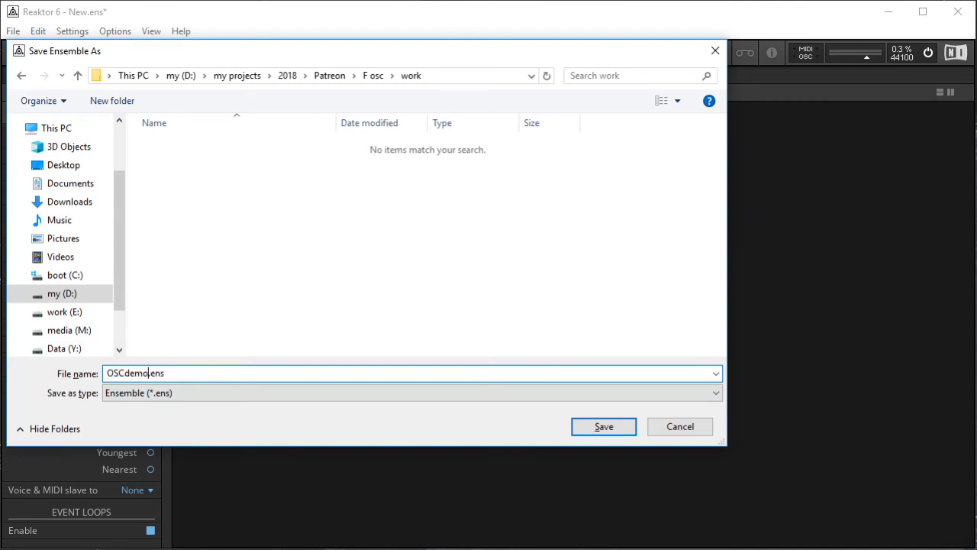
key(Return)
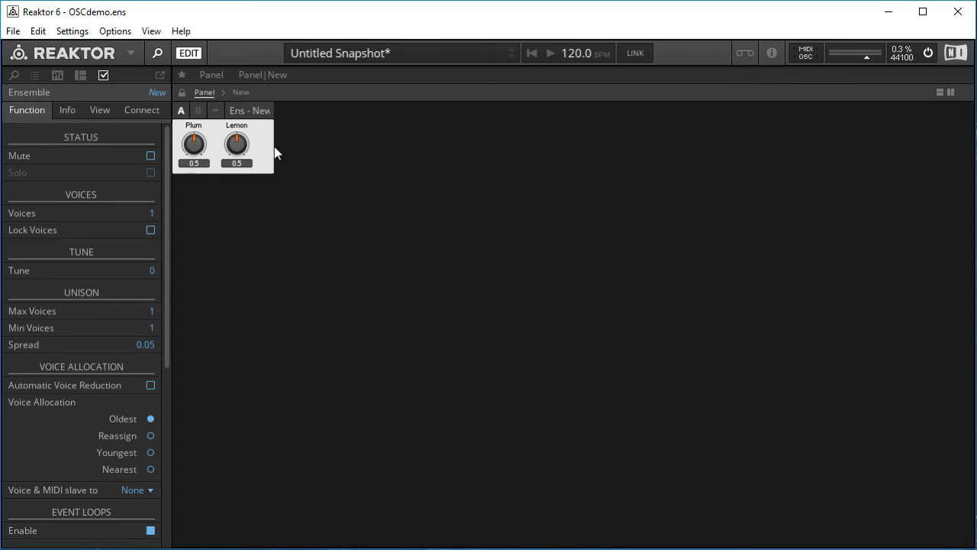
Step: Open the OSC settings and examine the receive port and local IP address
click(13, 31)
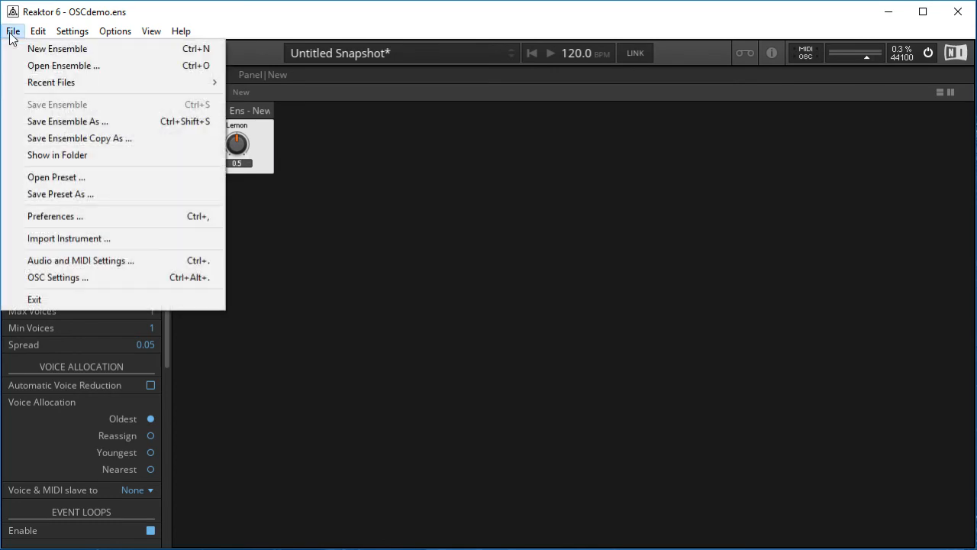
click(67, 279)
drag(661, 260, 523, 243)
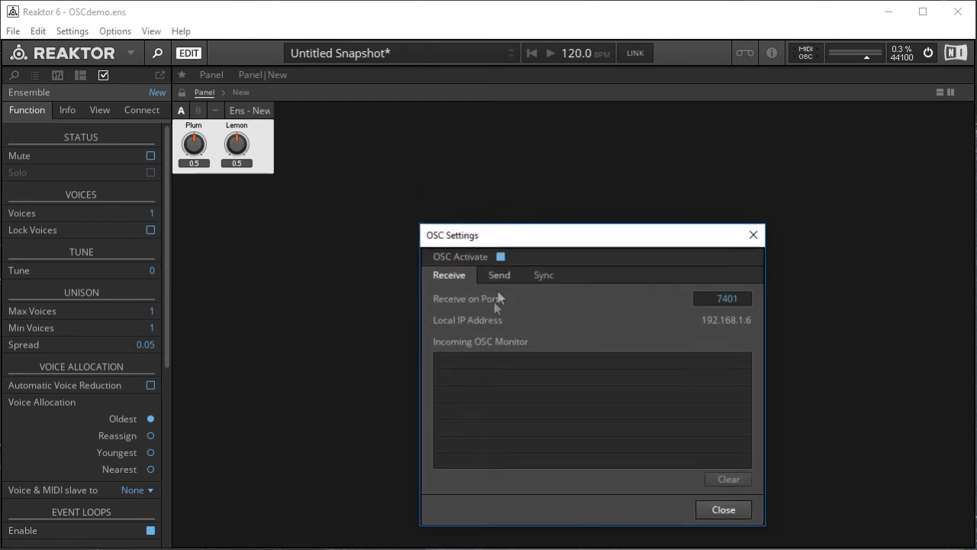
double_click(727, 298)
click(738, 298)
double_click(738, 298)
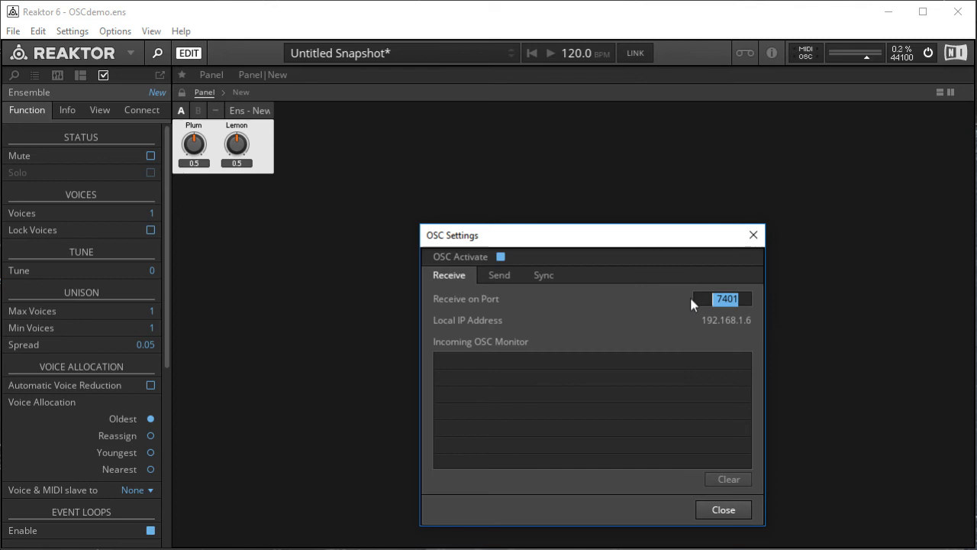
click(719, 321)
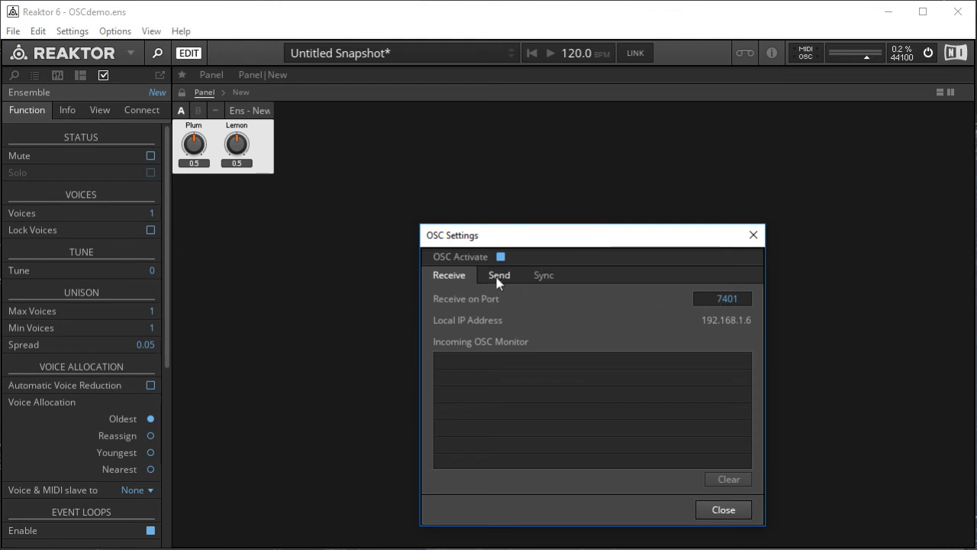
Step: Close the OSC settings and add /Plum as an OSC receive address pattern for the Plum knob
click(726, 509)
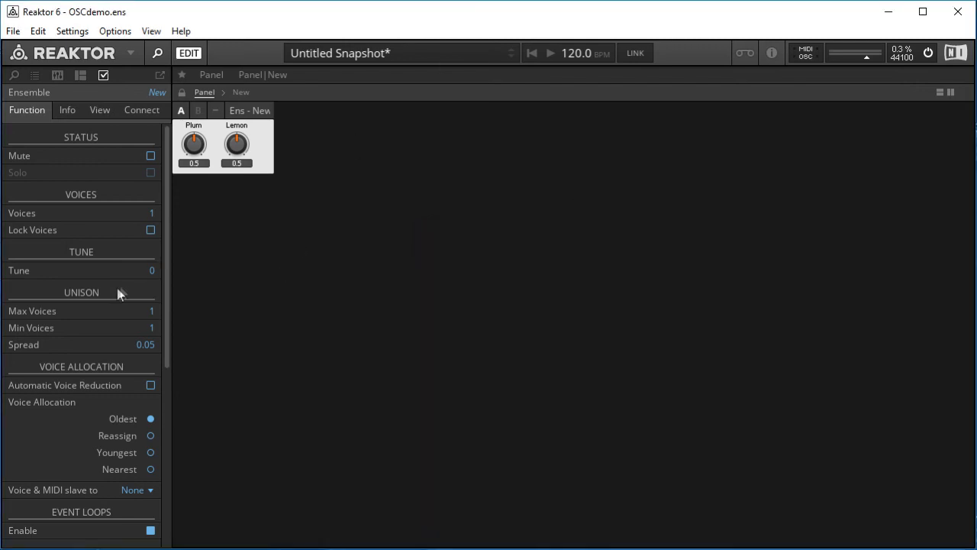
click(194, 143)
click(142, 109)
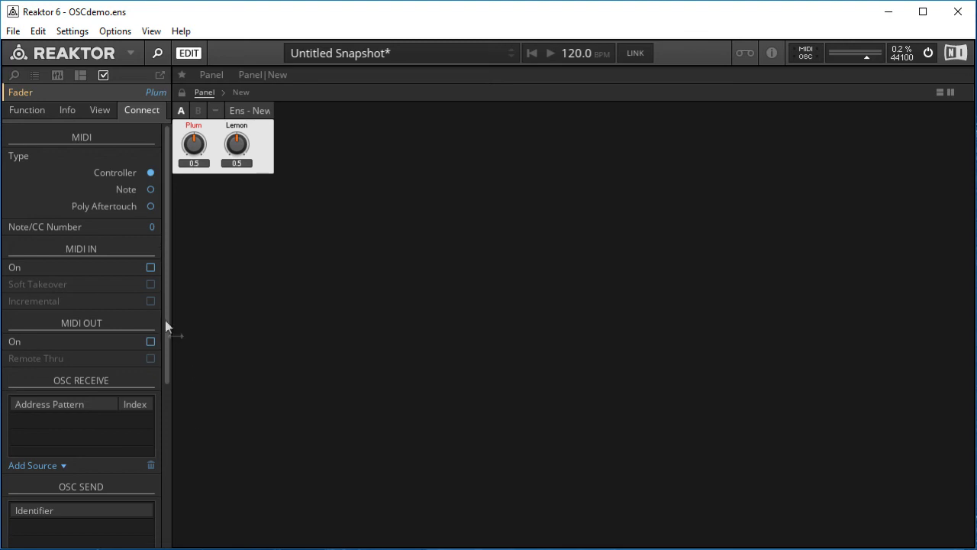
scroll(162, 389, down, 3)
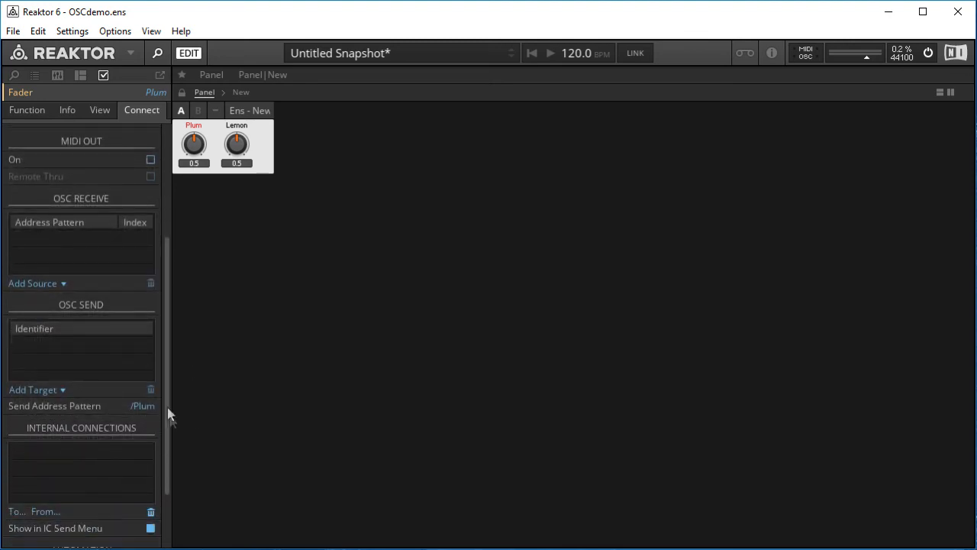
click(28, 282)
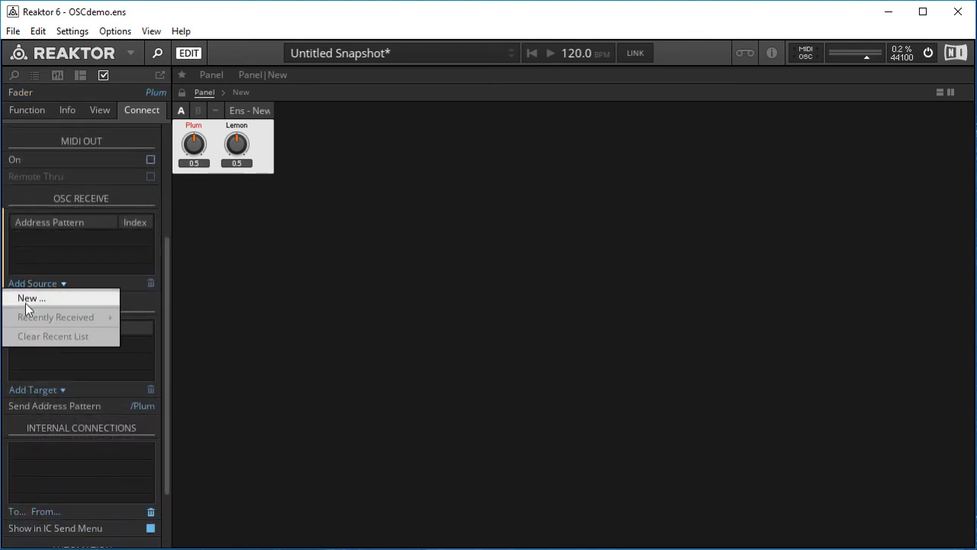
click(26, 298)
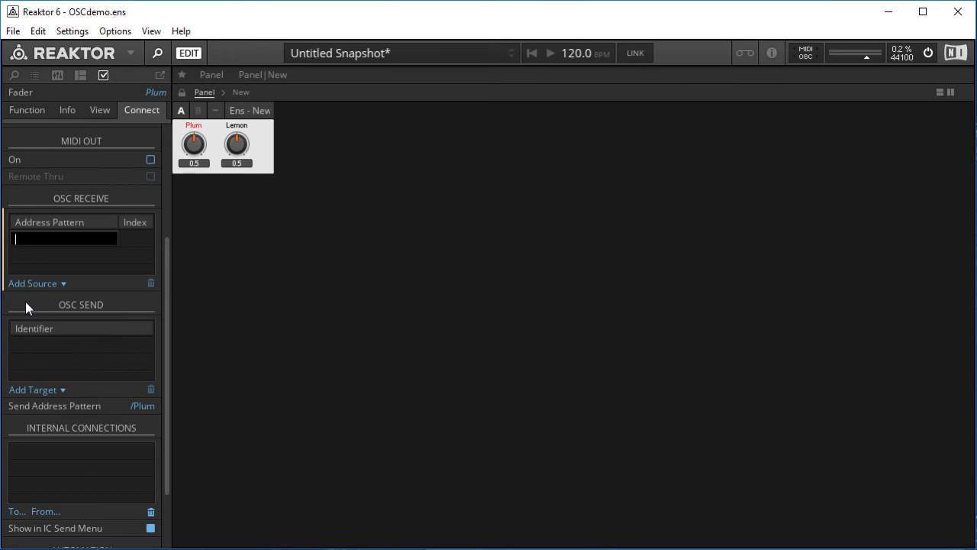
text(/Plum)
key(Return)
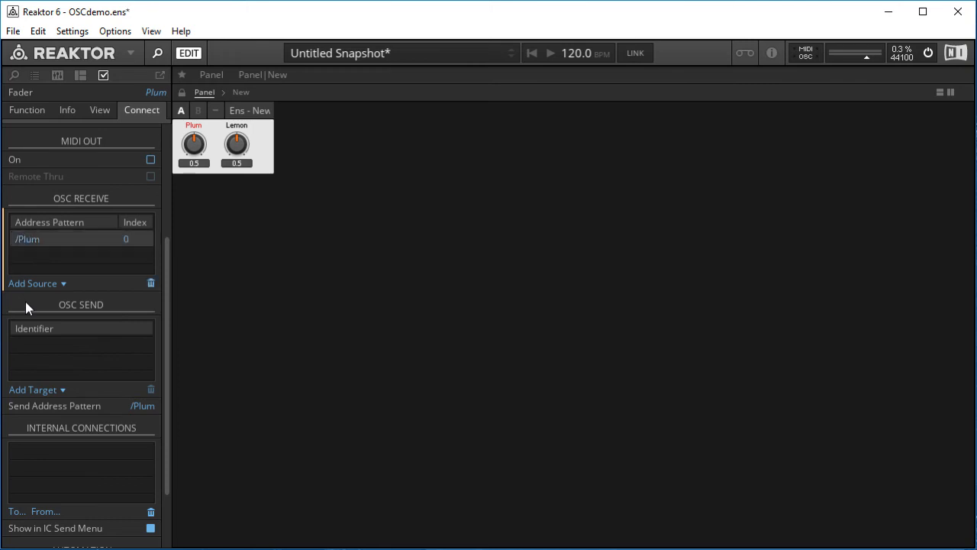
Step: Add /Lemon as an OSC receive address pattern for the Lemon knob
click(236, 145)
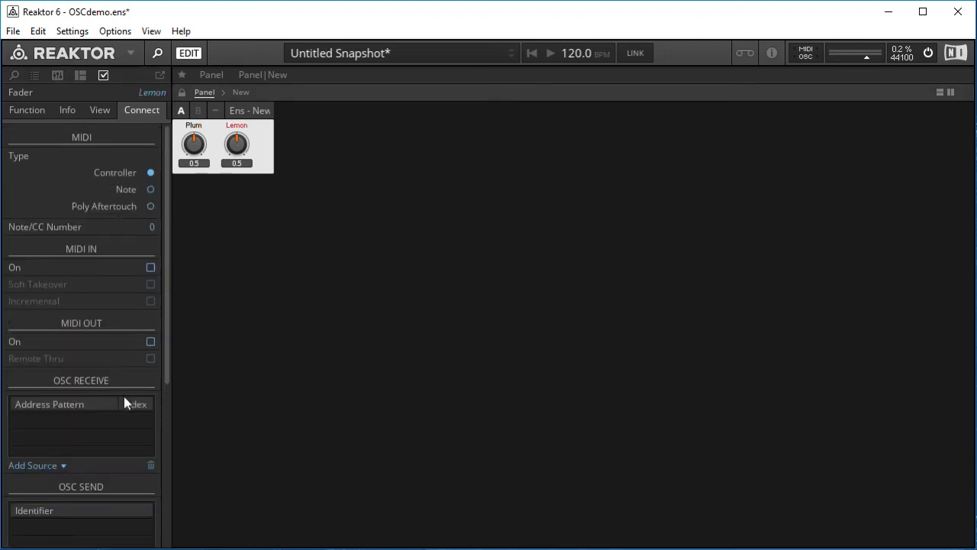
click(39, 463)
click(30, 481)
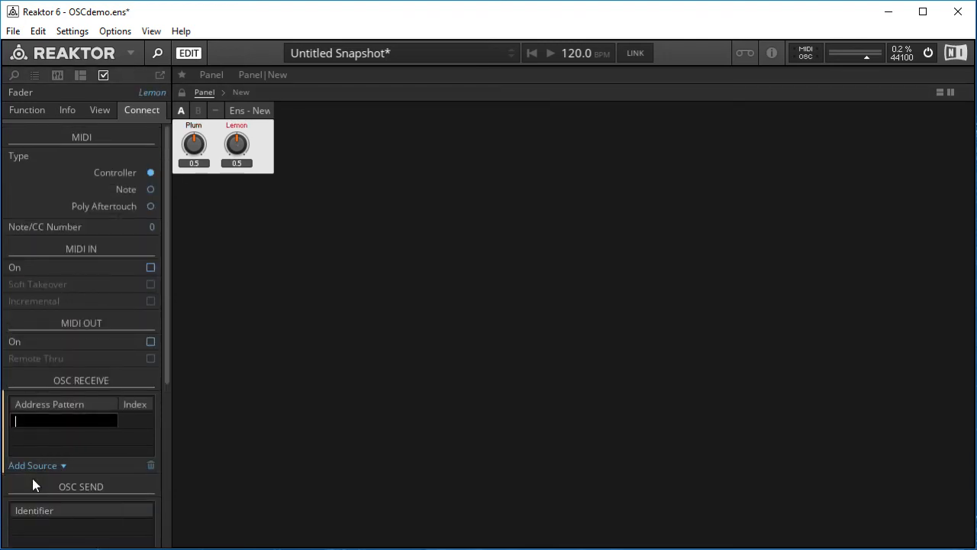
key(Escape)
text(/Lemon)
key(Return)
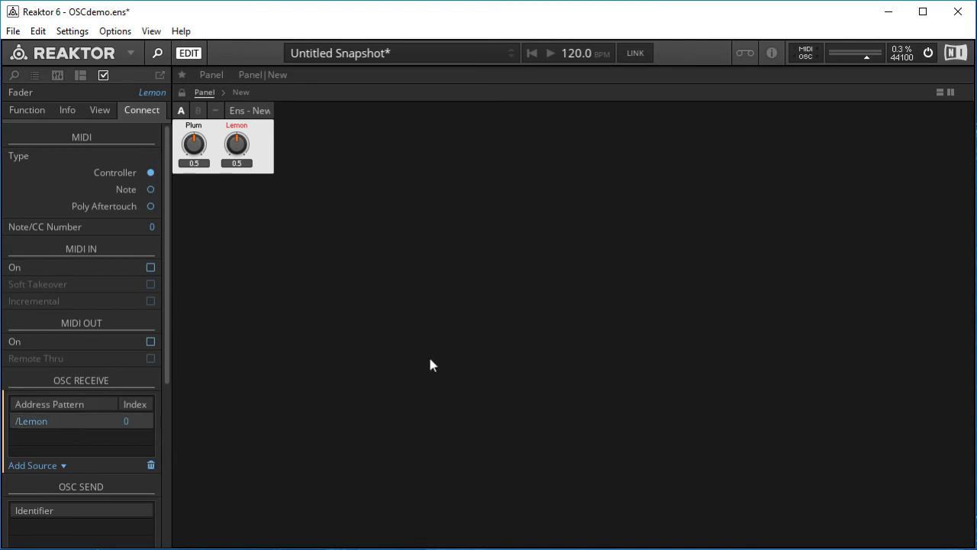
Step: Check the OSC receive patterns of the Plum and Lemon knobs and save the ensemble
click(194, 144)
click(241, 145)
click(195, 145)
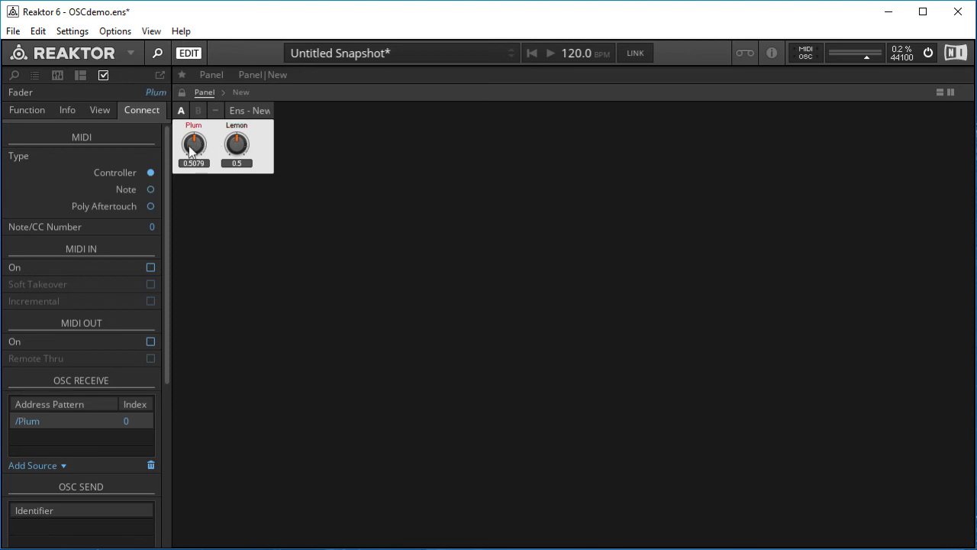
click(241, 152)
click(197, 147)
click(239, 148)
click(267, 147)
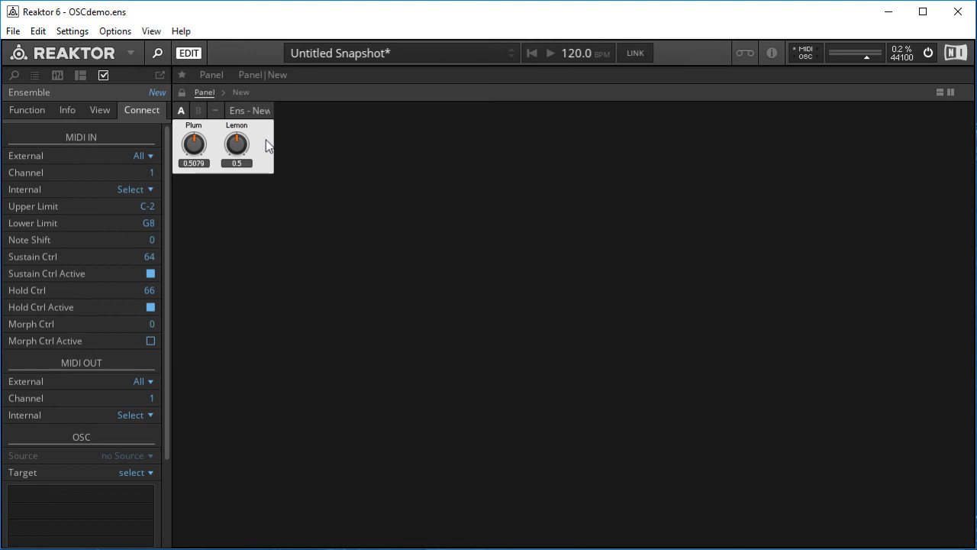
Step: Leave edit mode, hide the browser, and arrange a reduced Reaktor window below a shortened OSCfader window beside OSCdial
click(190, 53)
click(158, 55)
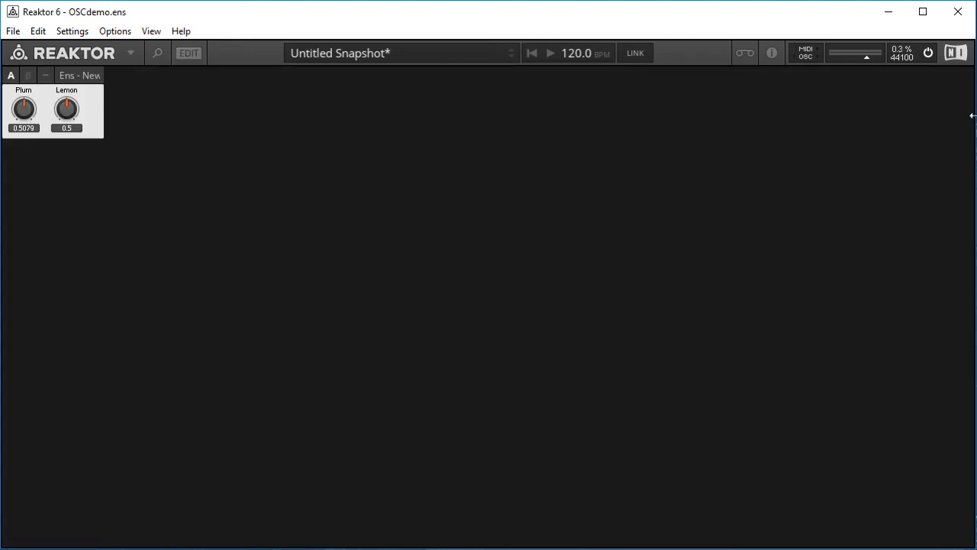
drag(973, 115, 367, 105)
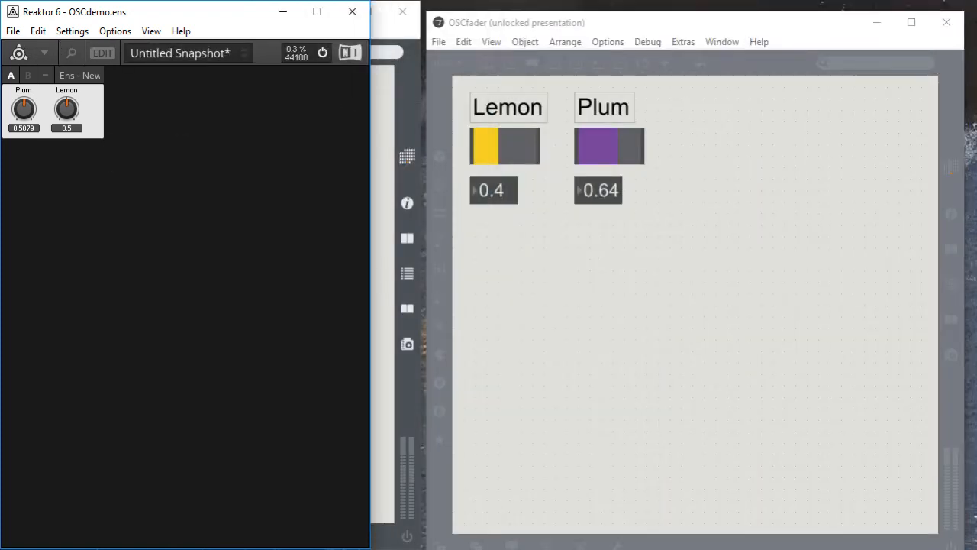
drag(127, 545, 125, 159)
drag(56, 16, 574, 348)
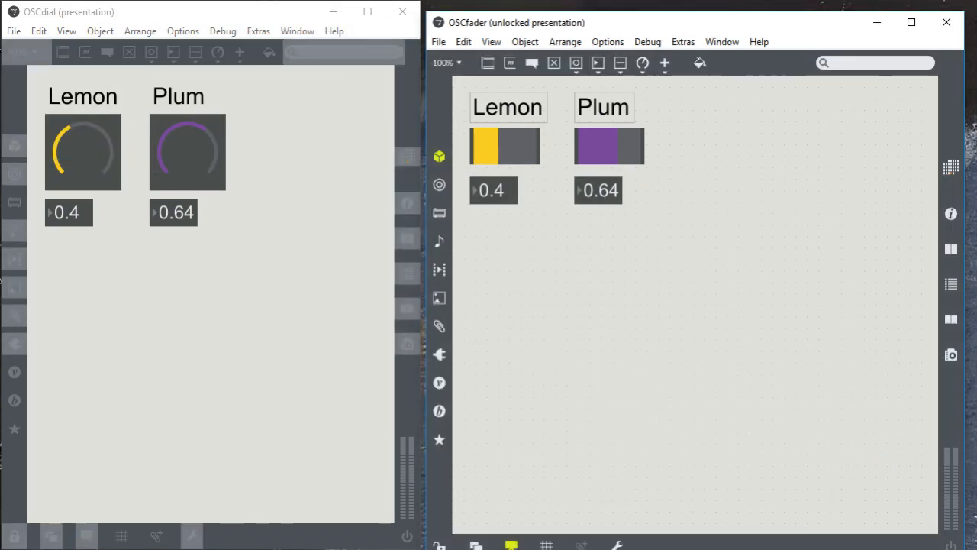
drag(565, 547, 527, 377)
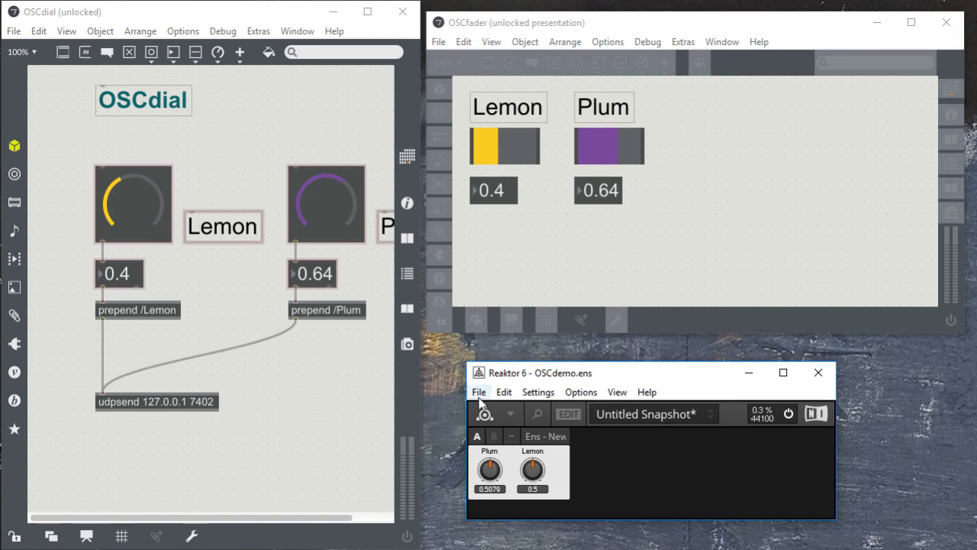
Step: Open Reaktor's OSC settings for reference and move the udpsend object slightly down in the OSCdial patch
click(479, 393)
click(525, 549)
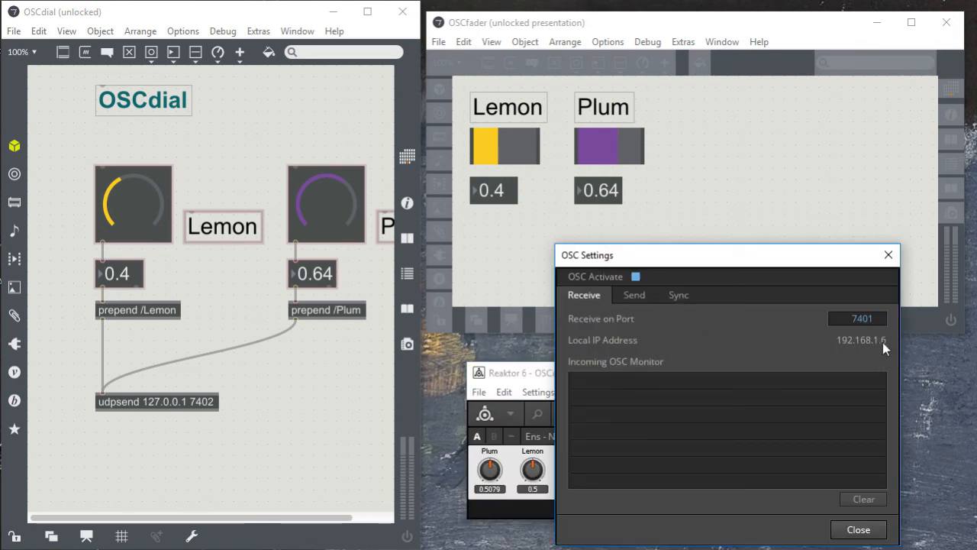
click(186, 402)
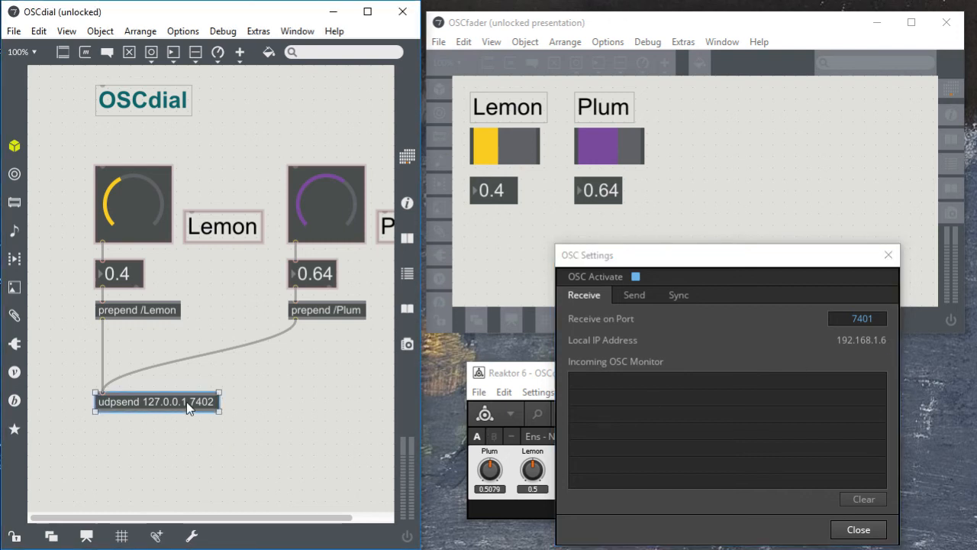
drag(155, 401, 155, 431)
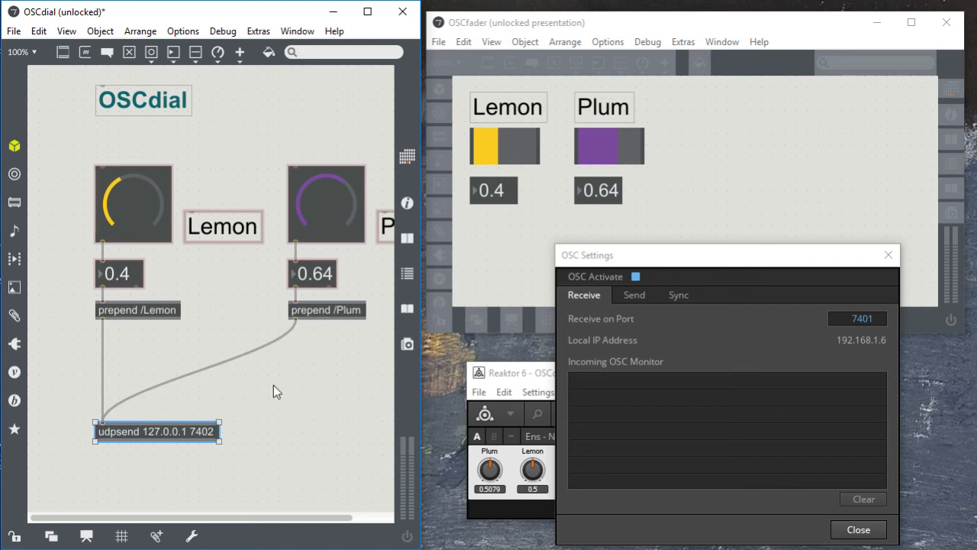
Step: Add a umenu object above and to the right of udpsend, with the menu items internal and external
text(n)
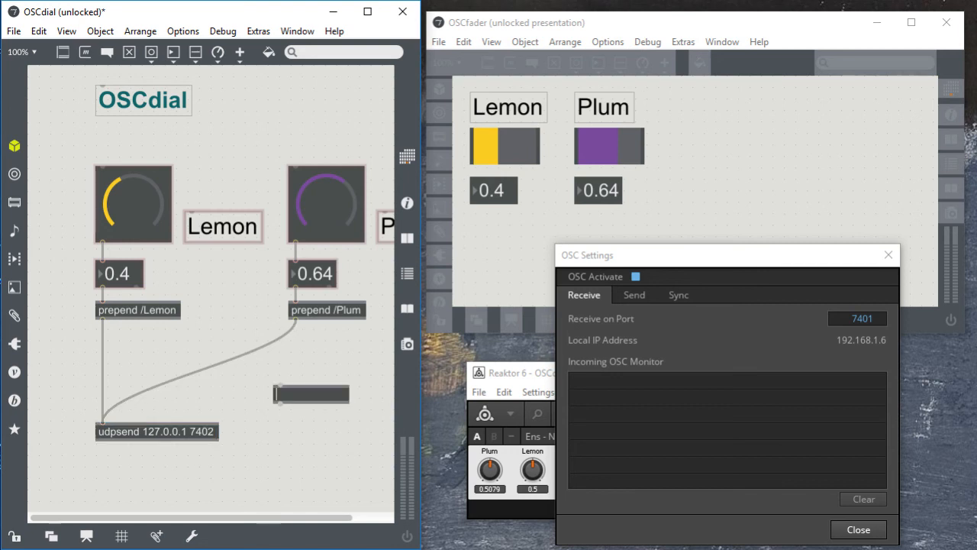
text(umenu)
key(Return)
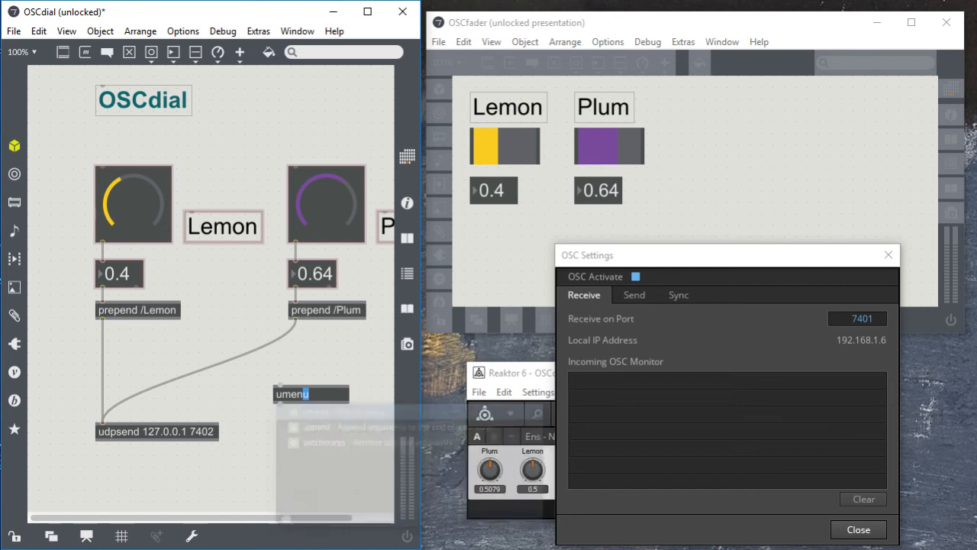
click(407, 203)
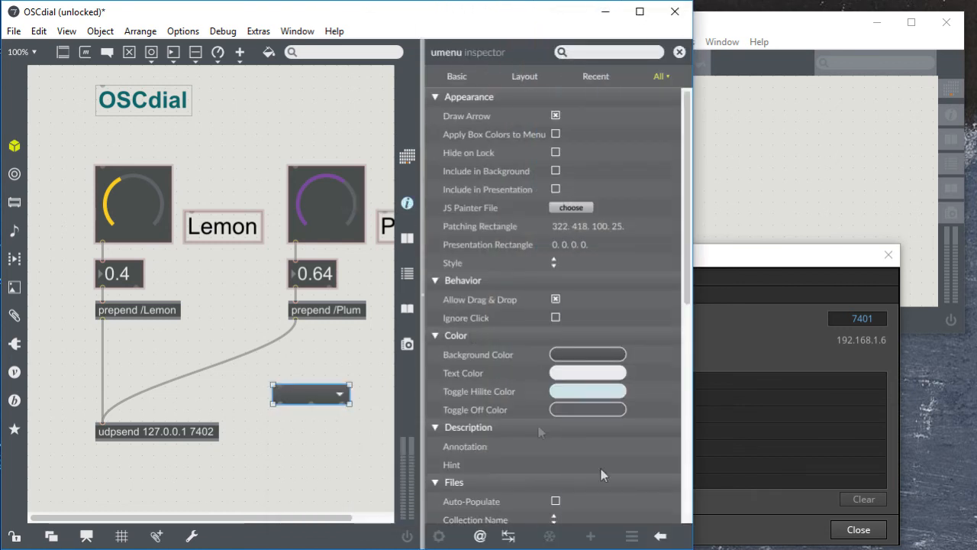
click(688, 510)
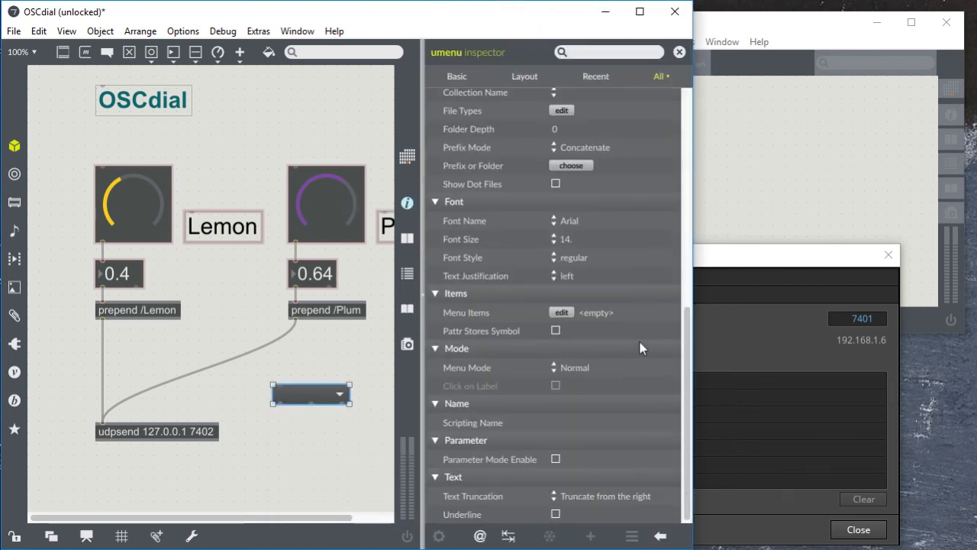
click(562, 313)
drag(506, 153, 427, 134)
text(intern)
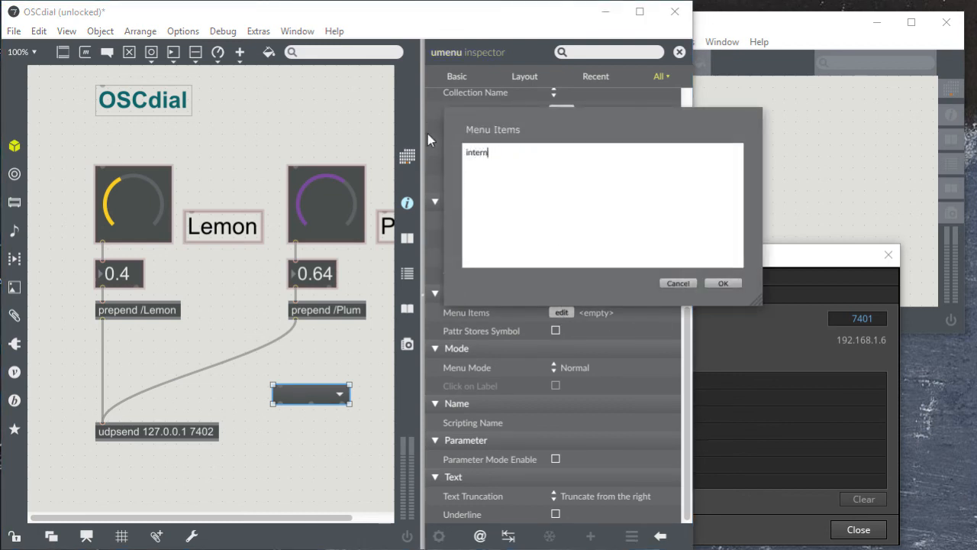
text(al, external)
click(729, 283)
drag(298, 396, 294, 401)
Step: Add a loadmess 0 object above the umenu and connect it to the umenu's inlet
click(279, 452)
text(nloadmess 0)
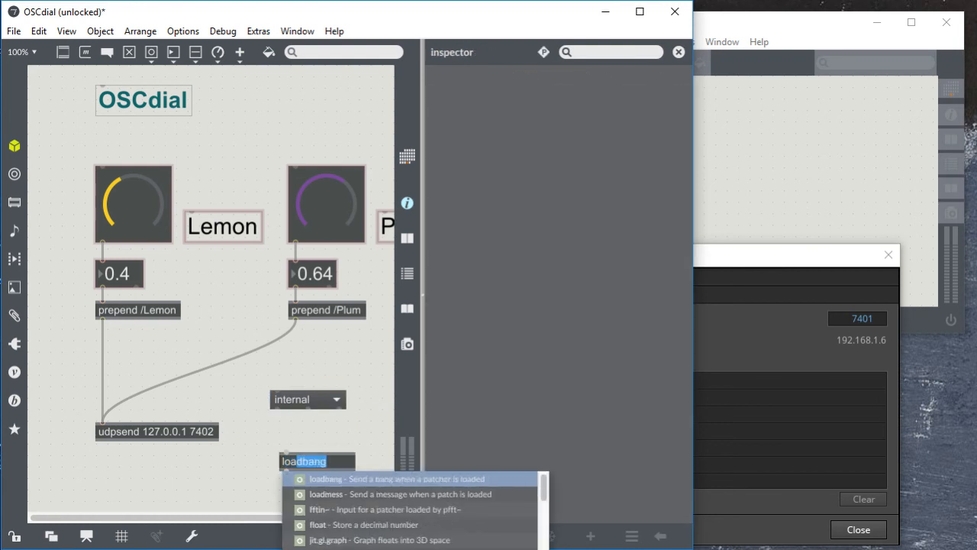
click(287, 442)
drag(299, 464, 306, 390)
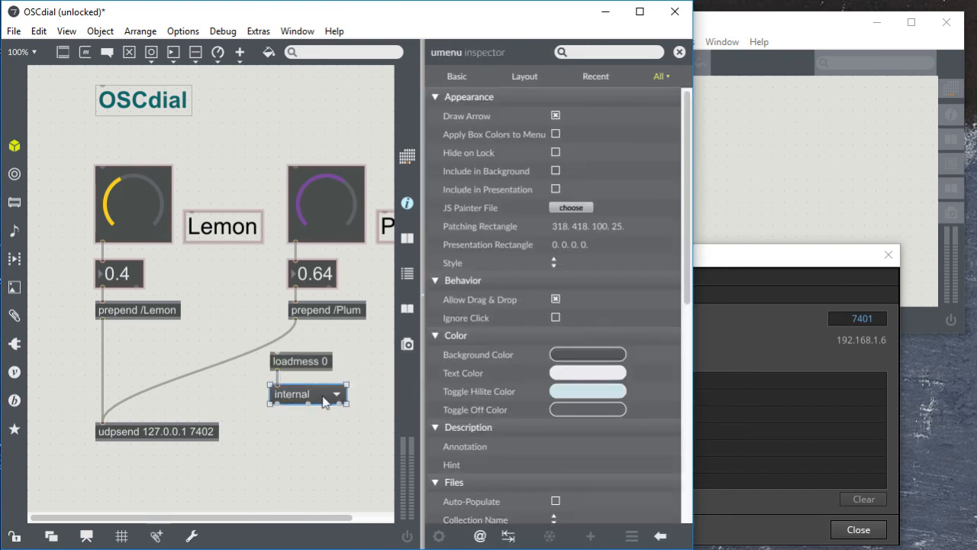
Step: Copy udpsend's arguments into a new message box below the umenu and edit it to read host 127.0.0.1, port 7402
click(146, 431)
double_click(146, 431)
drag(143, 431, 229, 432)
key(ctrl+c)
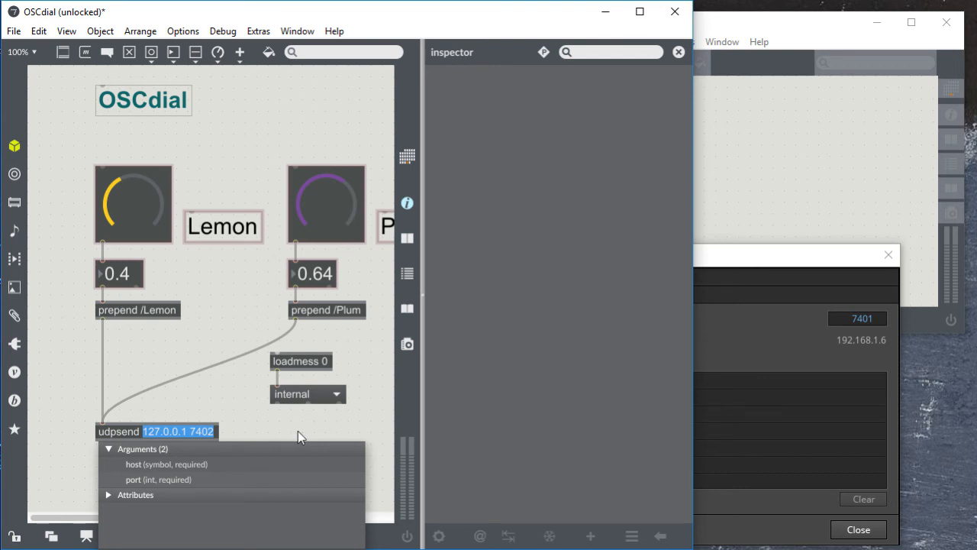
click(284, 450)
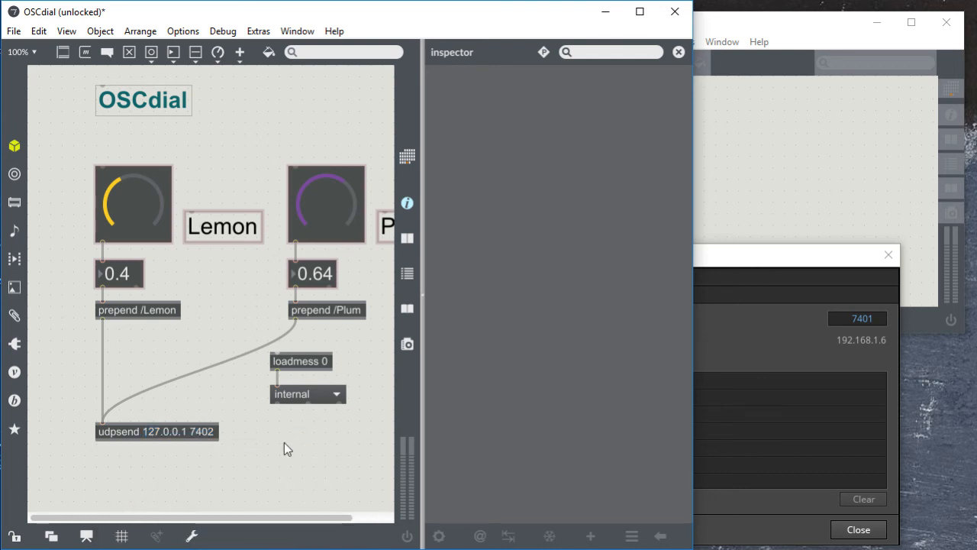
key(m)
key(ctrl+v)
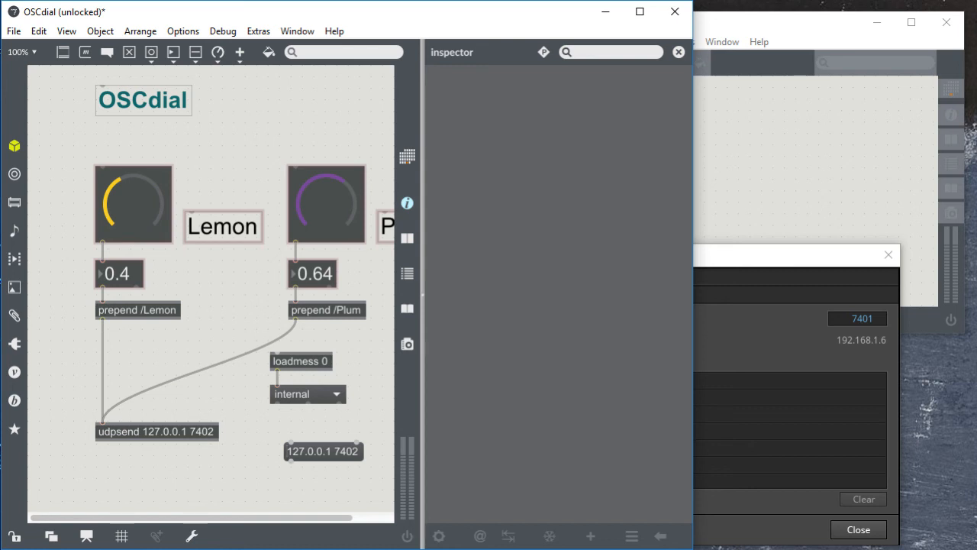
text(host 127.0.0.1)
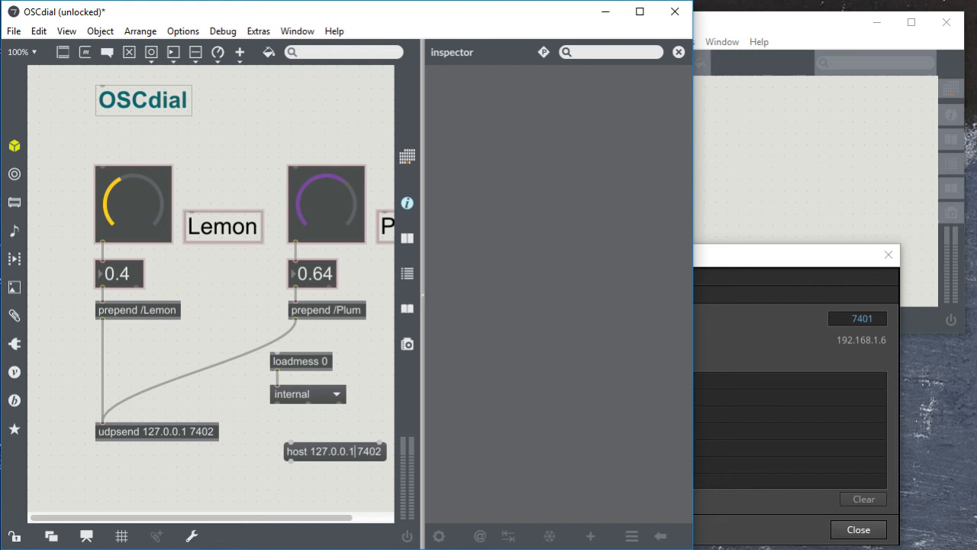
text(, port)
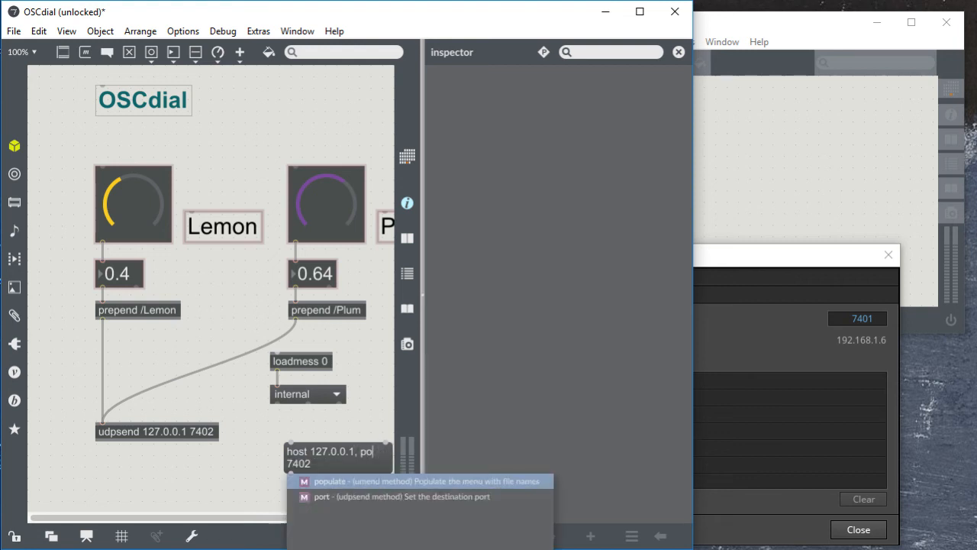
click(312, 463)
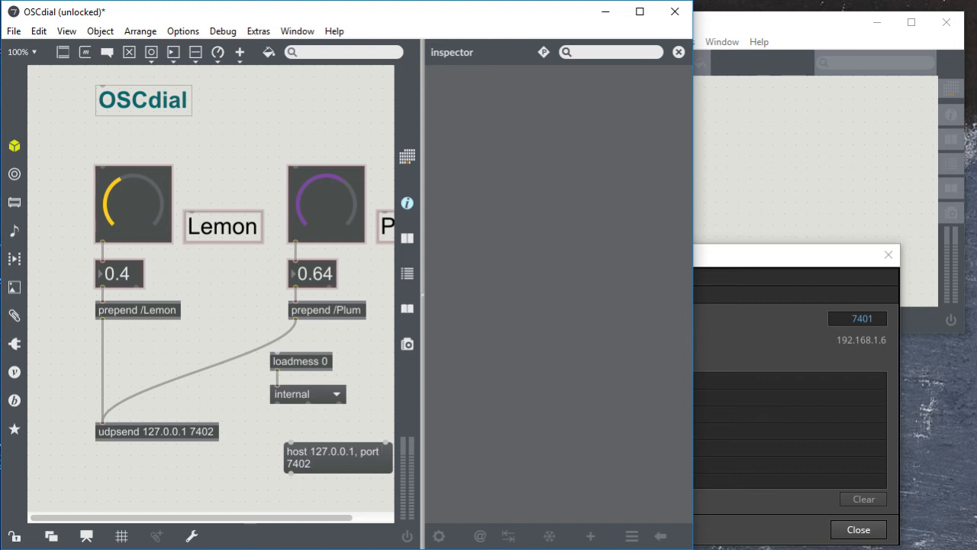
Step: Widen the OSCdial window and its patching area, fit the host message on one line, and nudge it down and left
drag(423, 221, 522, 220)
drag(695, 167, 884, 167)
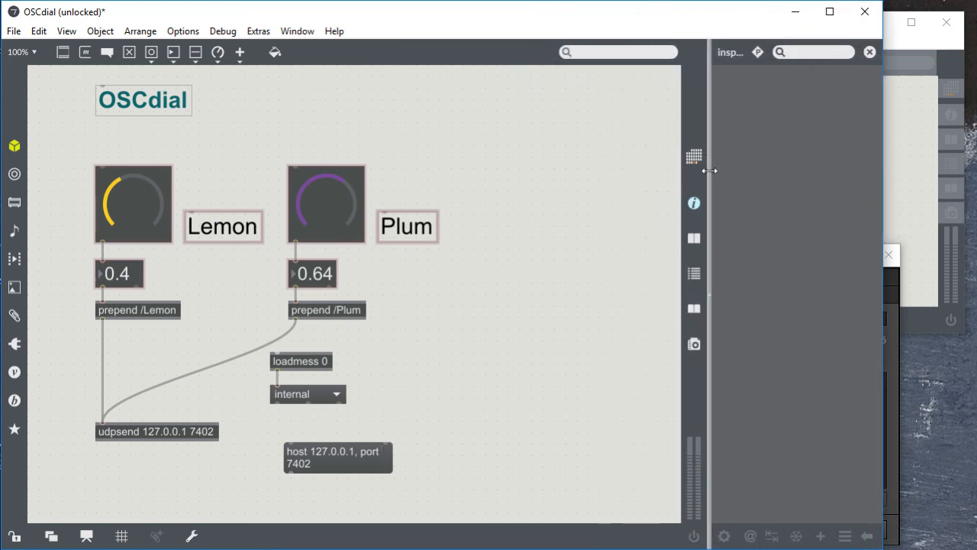
drag(709, 171, 574, 171)
click(351, 487)
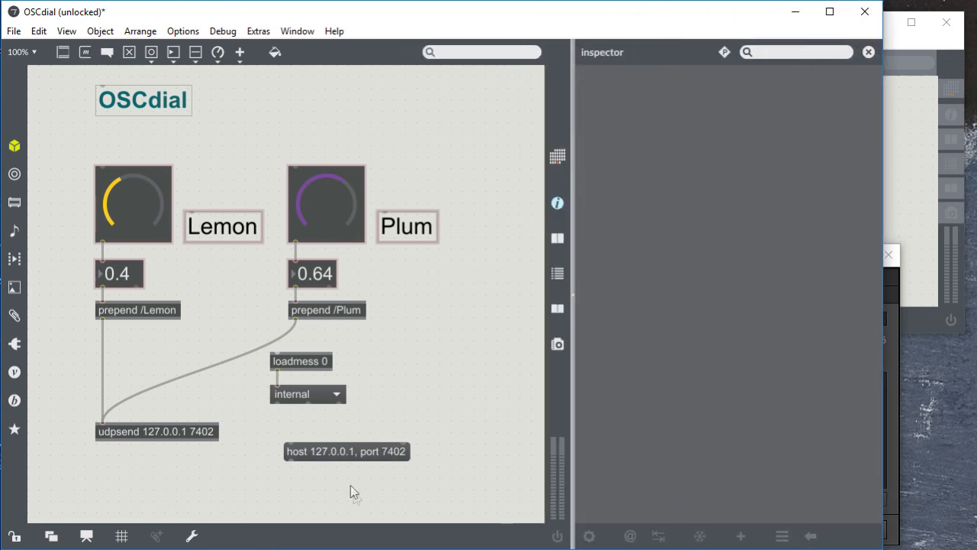
mouse_move(341, 462)
mouse_down()
mouse_move(328, 440)
mouse_move(334, 469)
mouse_up()
Step: Add a route 0 1 object between the umenu and the host message
click(320, 419)
text(nroute 0 1)
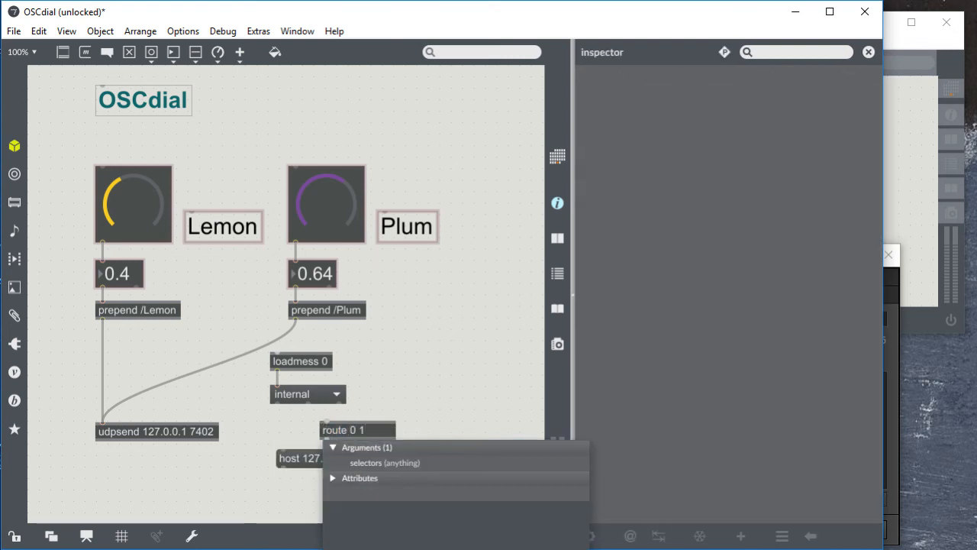
click(285, 428)
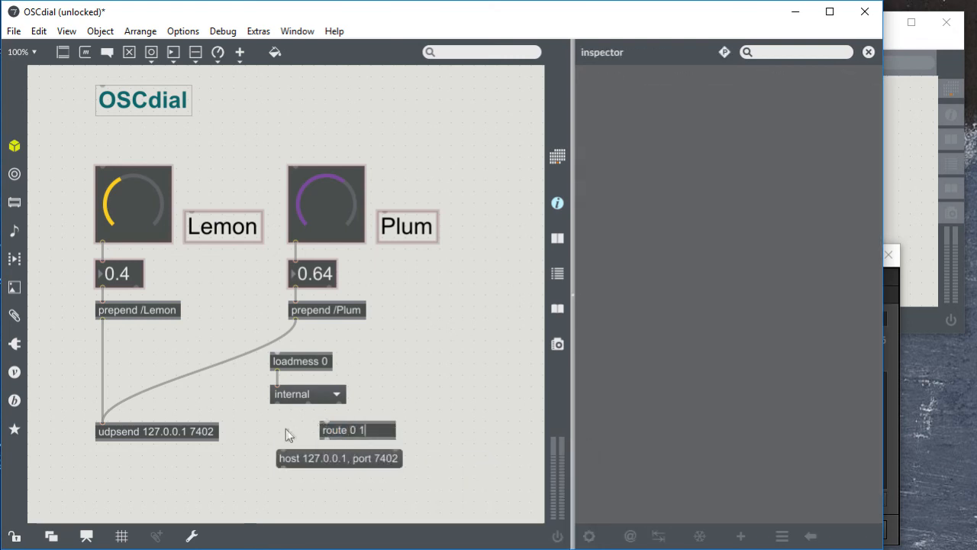
Step: Wire route 0 1 between the umenu and host message, send that message to a lowered udpsend, and put a duplicate on route's second outlet
drag(274, 401, 112, 521)
drag(347, 436, 297, 433)
drag(311, 466, 355, 500)
key(ctrl+d)
drag(295, 435, 326, 504)
Step: Change the port in the duplicated host message to 7401
double_click(401, 493)
click(406, 492)
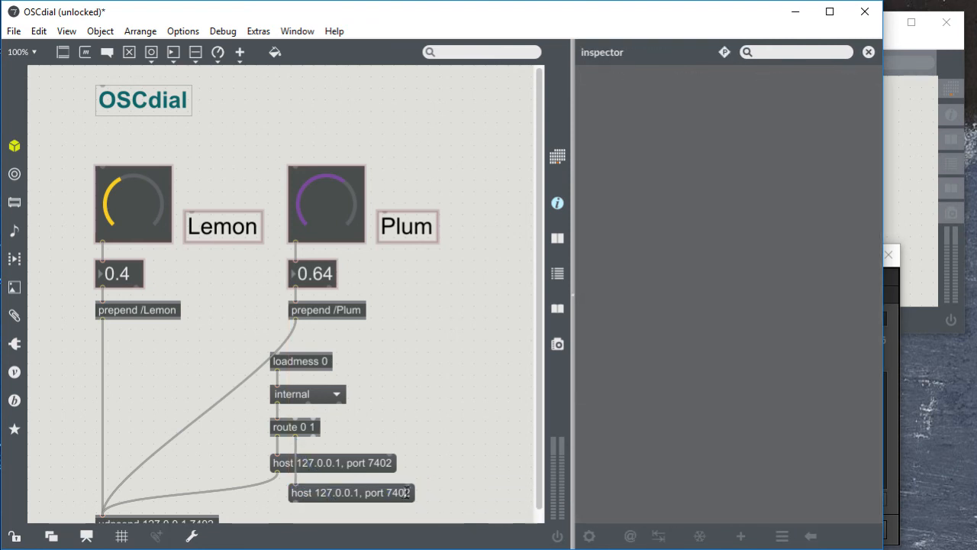
key(BackSpace)
text(1)
Step: Hide the OSCdial inspector, bring Reaktor's OSC Settings dialog forward and move it clear of the patch
click(557, 204)
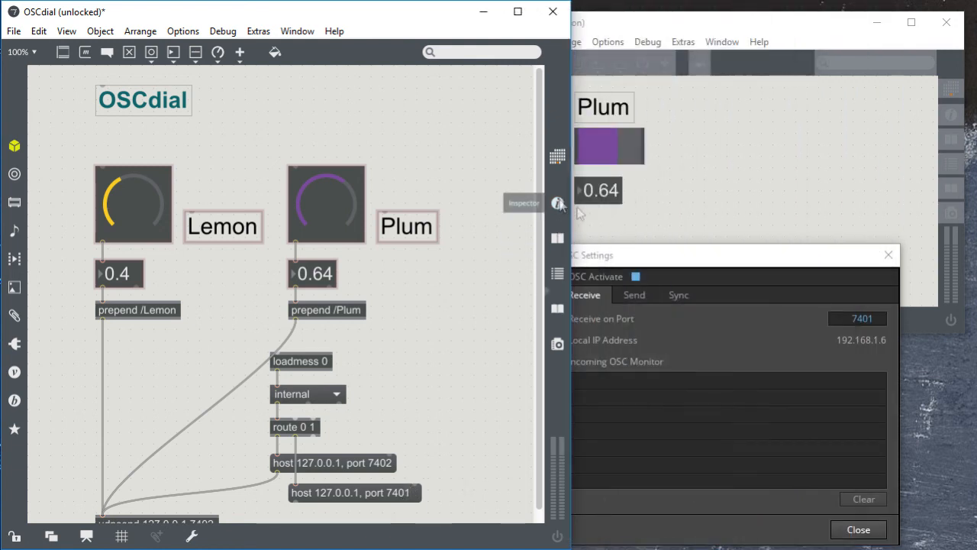
click(795, 312)
drag(712, 255, 778, 251)
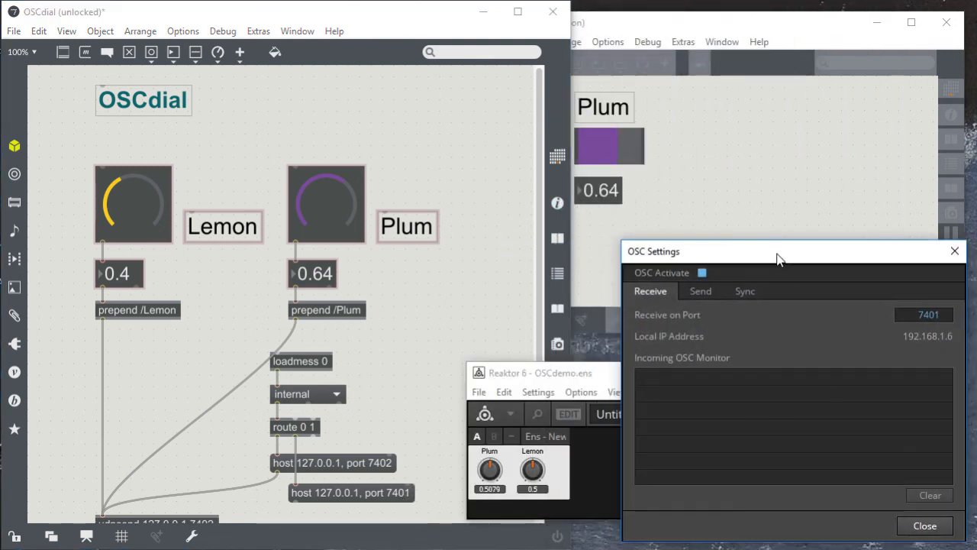
Step: Change the host address in the port 7401 message to 192.168.1.6
click(335, 494)
double_click(327, 493)
click(319, 493)
text(9)
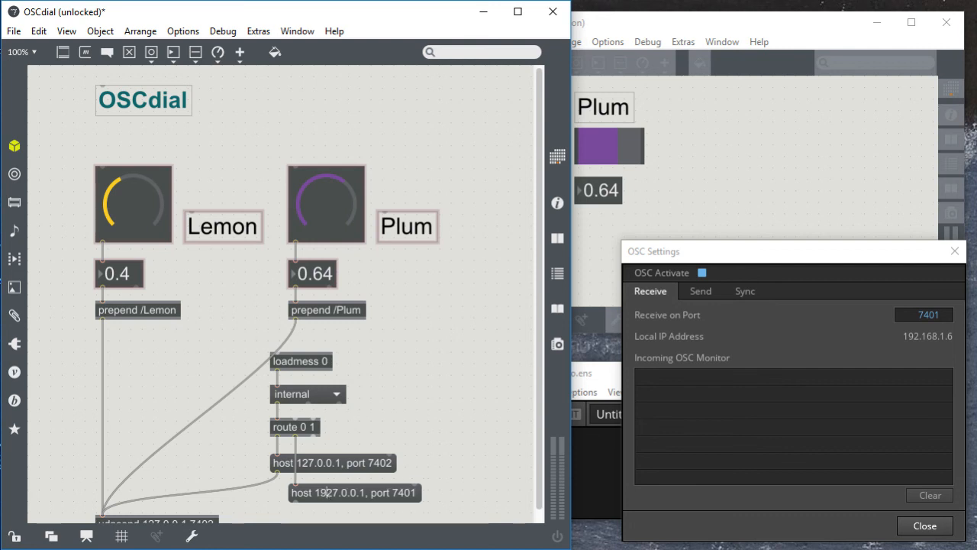
key(Delete)
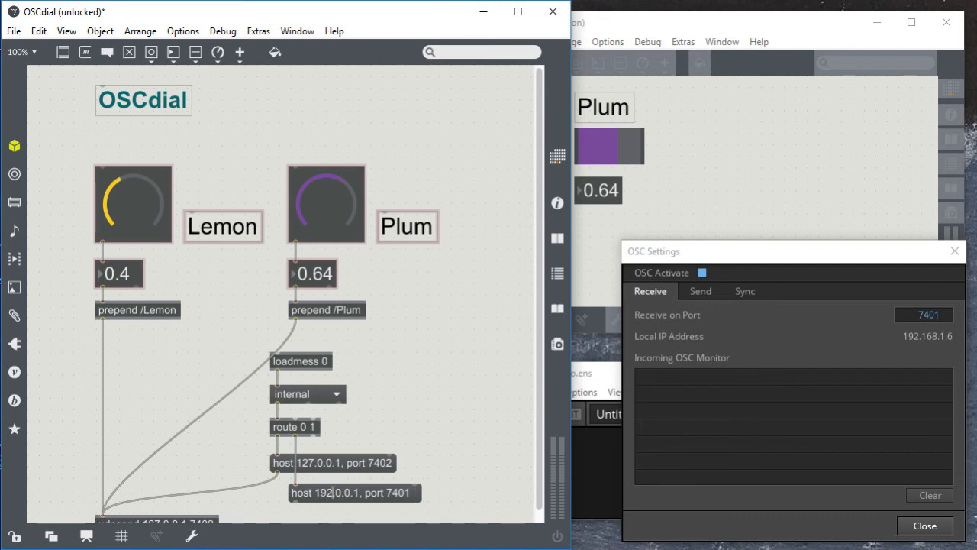
key(Delete)
text(1)
text(68)
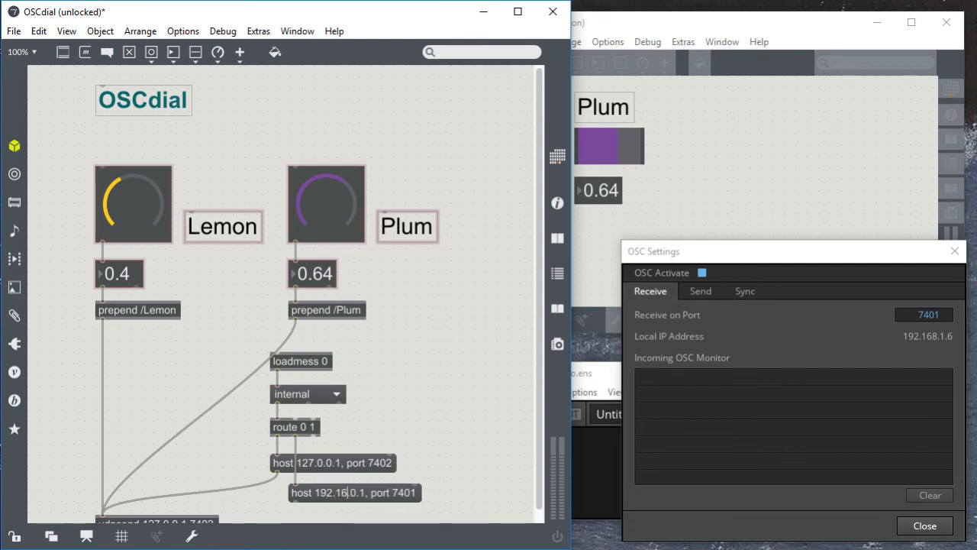
key(Delete)
text(1)
key(Delete)
text(6)
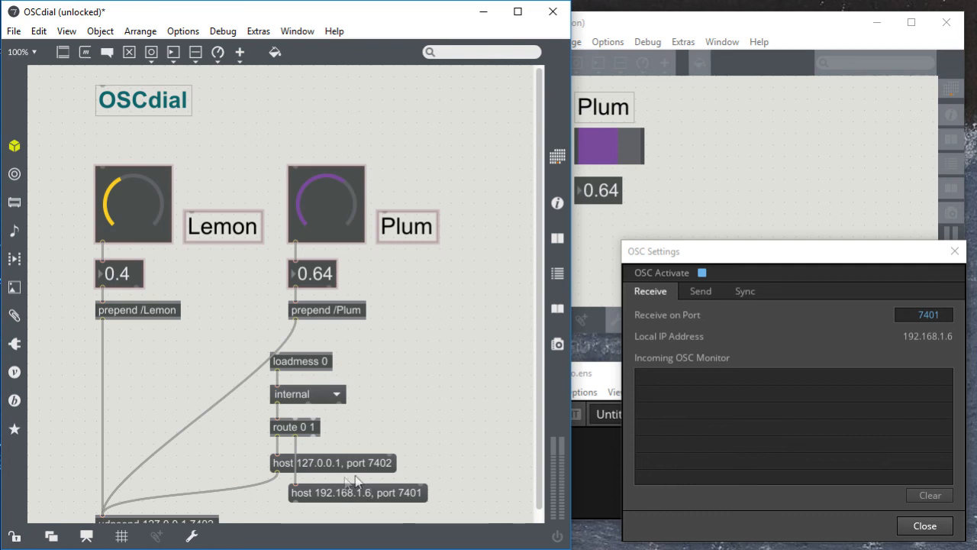
click(501, 464)
Step: Move all the dials, objects and messages up and left in OSCdial, and align the OSCdial title above the Lemon dial
drag(475, 522, 103, 145)
drag(124, 202, 75, 154)
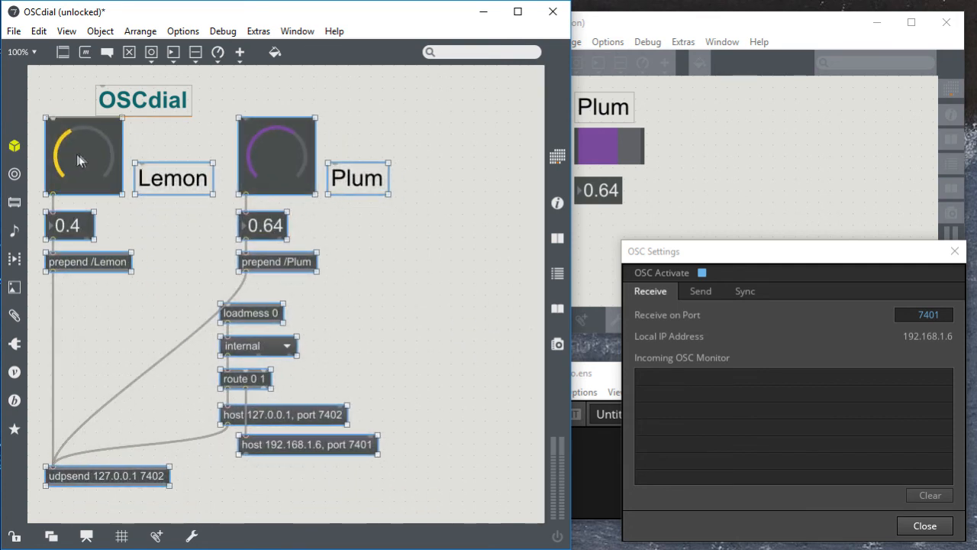
click(216, 88)
drag(149, 96, 99, 85)
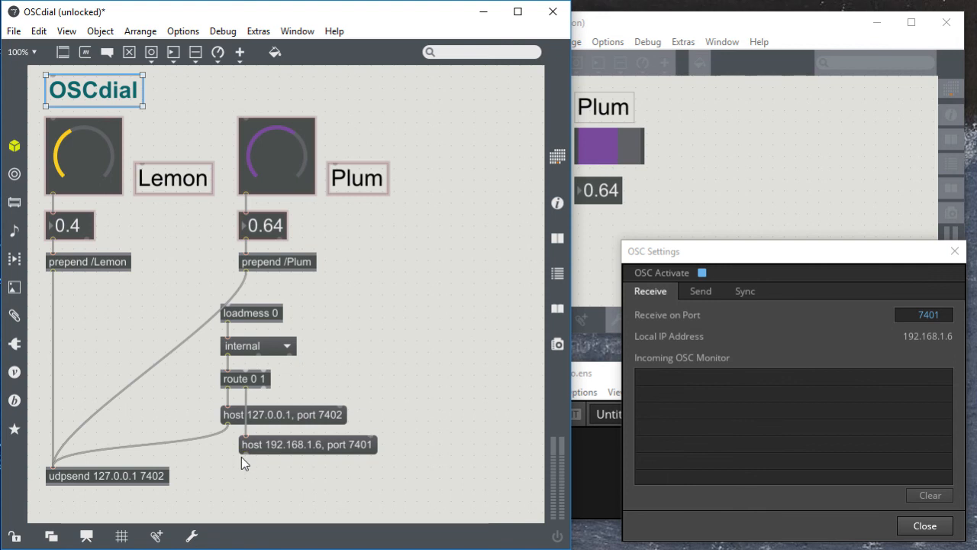
Step: Connect the host 192.168.1.6 message to udpsend, move udpsend lower, and nudge both host messages slightly up
drag(245, 456, 72, 511)
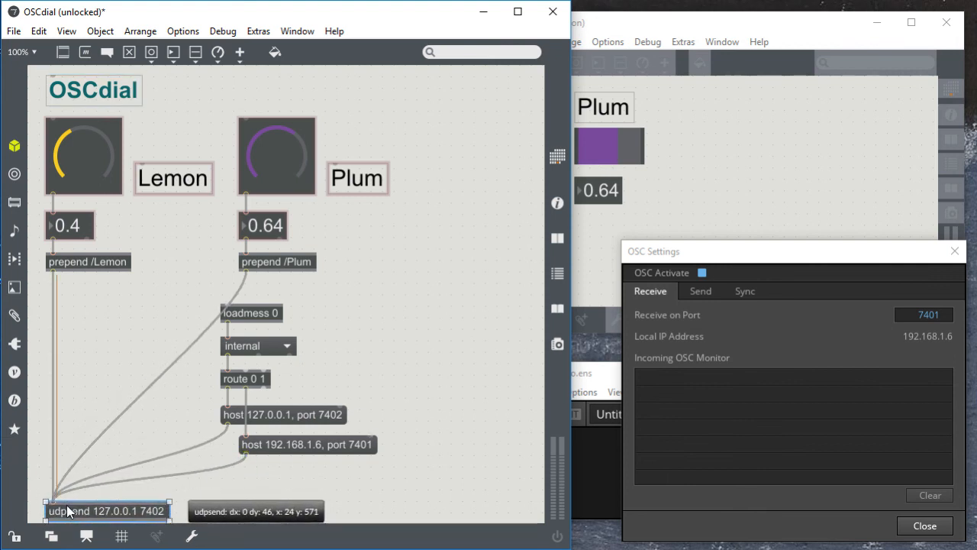
click(332, 476)
drag(301, 413, 300, 410)
drag(295, 453, 295, 450)
click(289, 476)
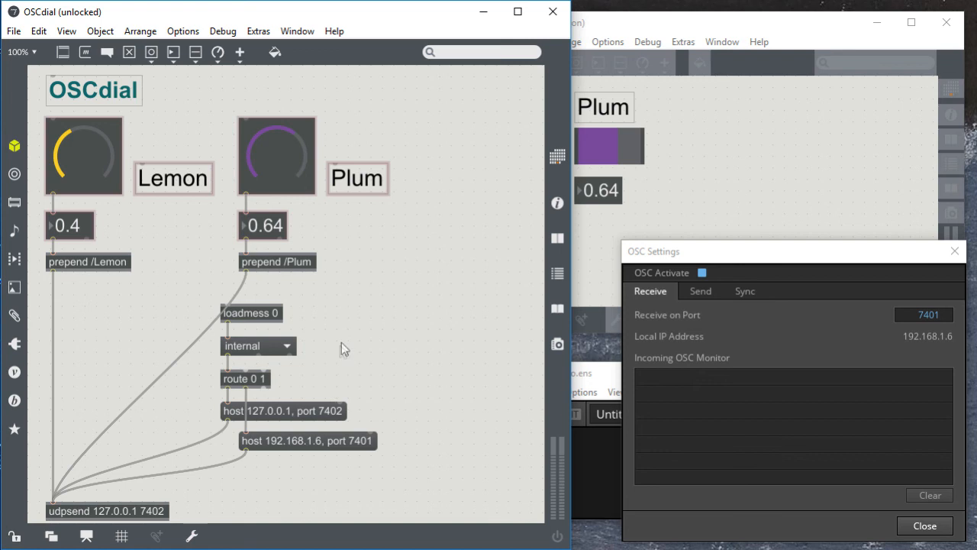
Step: Add the umenu to OSCdial's presentation view and place the "connection" label directly above it
right_click(277, 346)
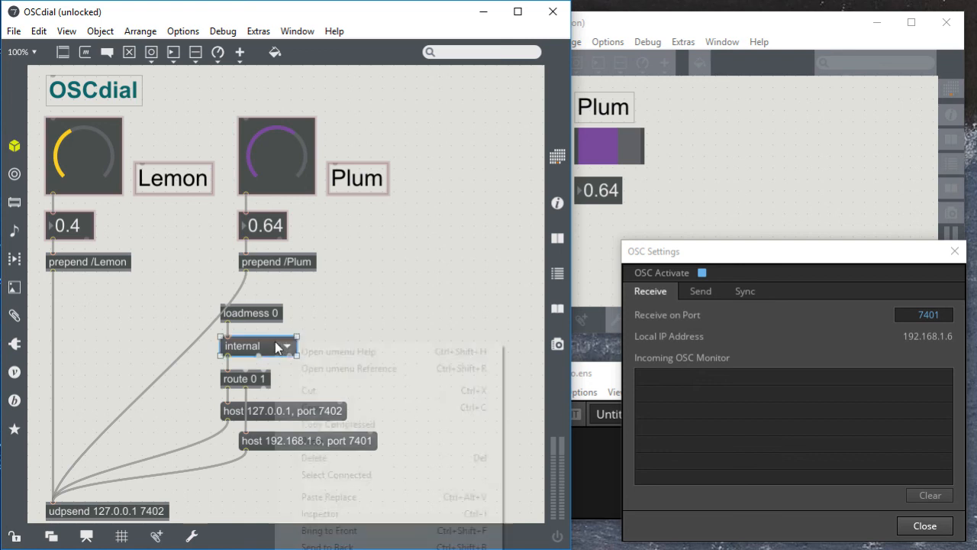
click(336, 530)
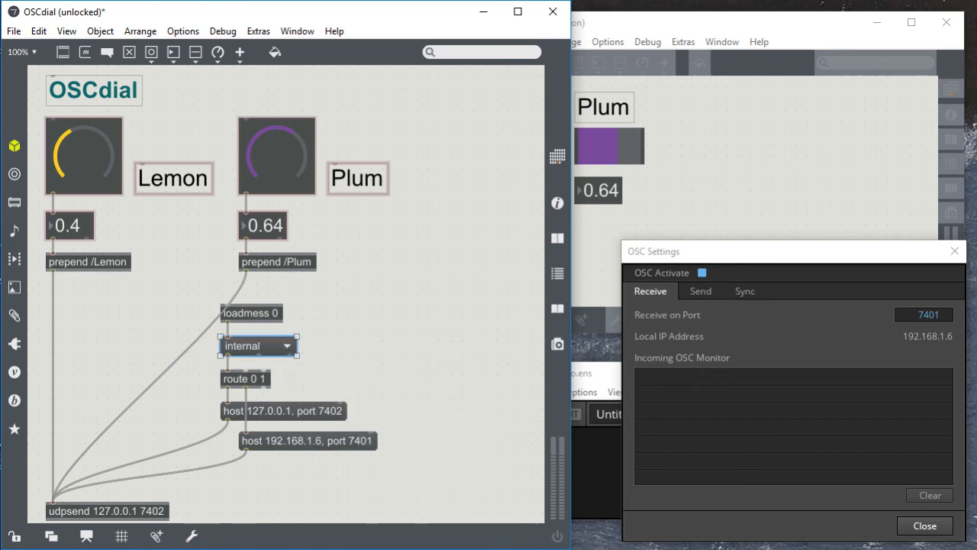
click(87, 536)
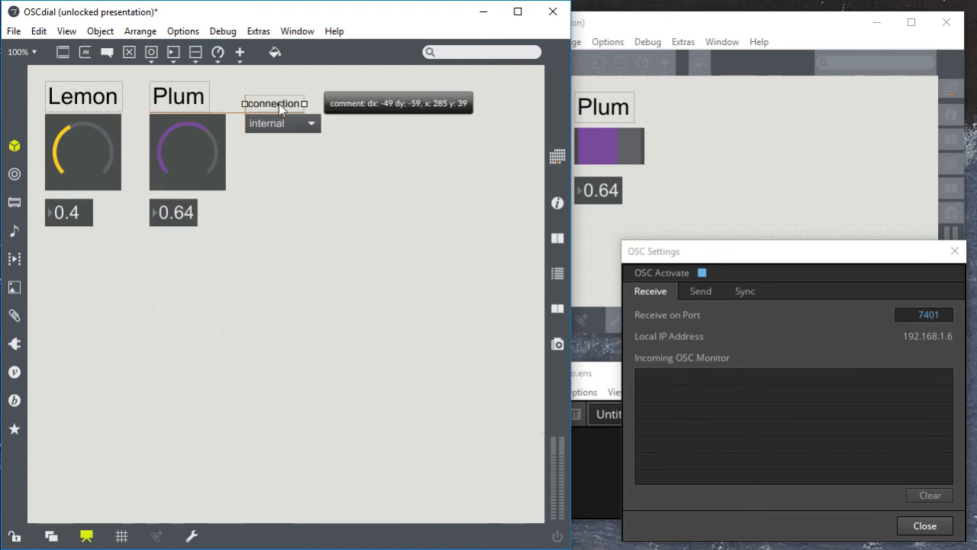
drag(279, 104, 279, 102)
click(280, 207)
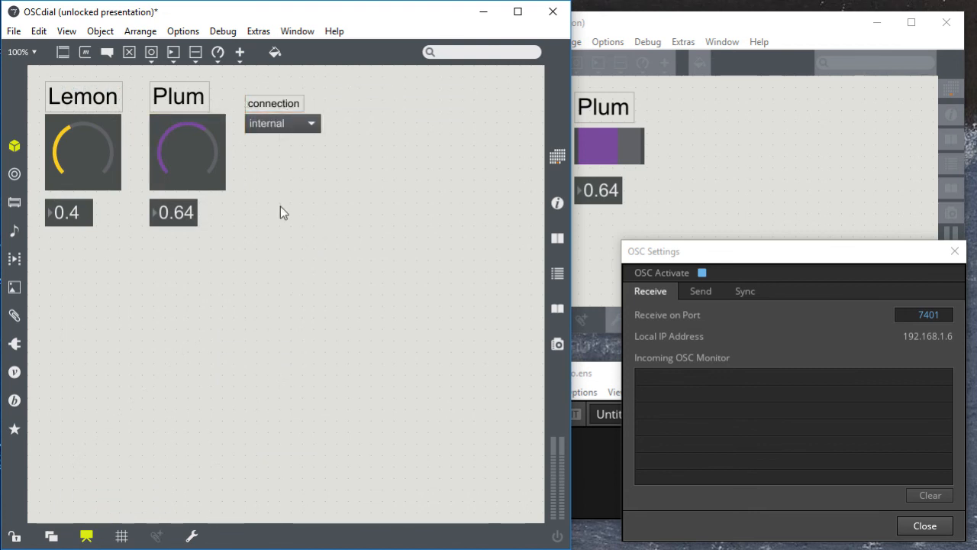
Step: Lock the OSCdial patch, keep the connection menu on internal, and narrow the window until OSCfader is uncovered
click(15, 537)
click(296, 130)
click(281, 145)
drag(571, 90, 421, 97)
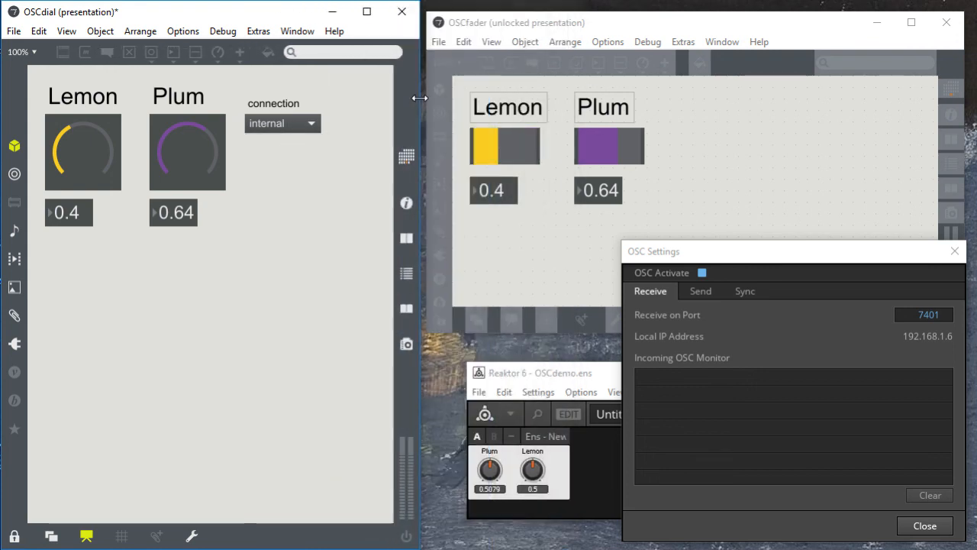
Step: Lock the OSCfader patch and close Reaktor's OSC Settings dialog
click(772, 197)
click(440, 319)
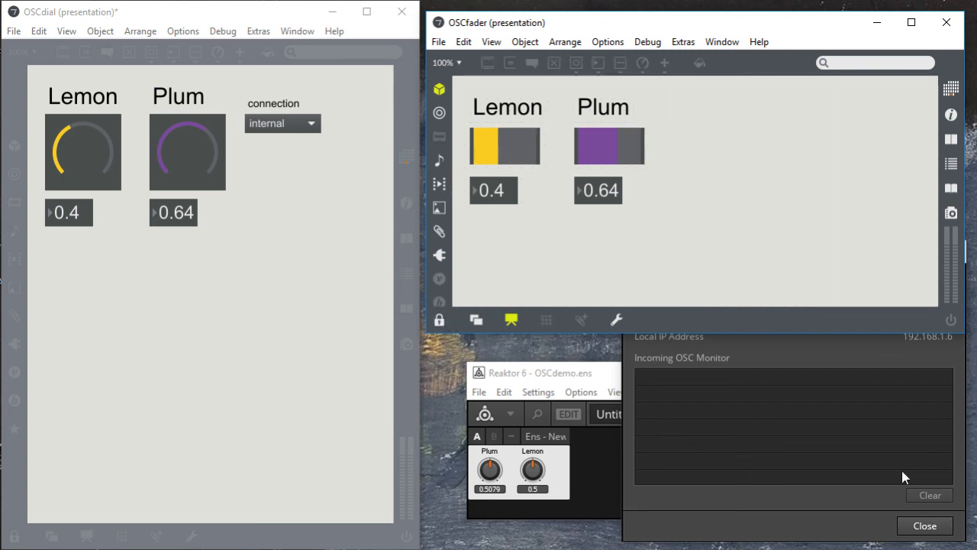
click(925, 526)
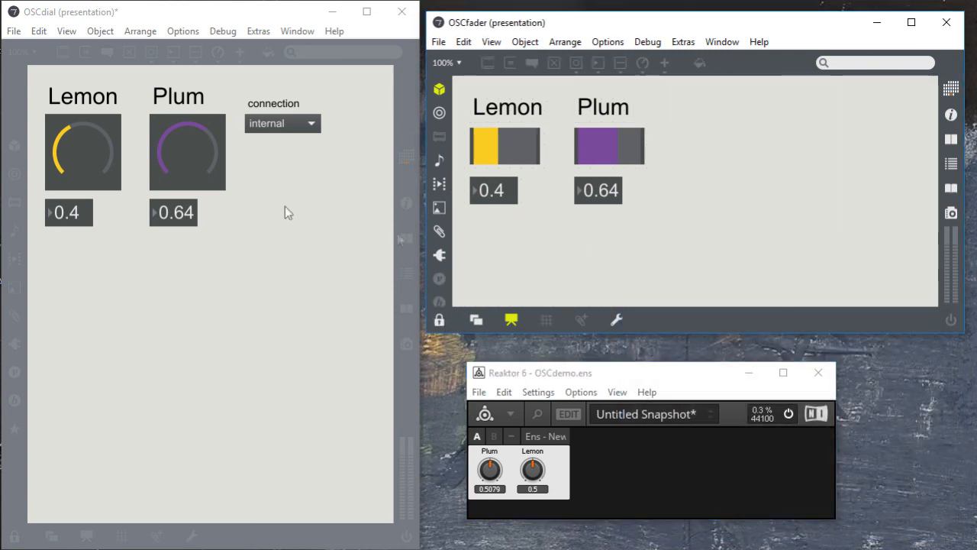
Step: Test the internal connection by turning the Lemon dial to 0.47 and the Plum dial to 0.59
mouse_move(72, 146)
mouse_down()
mouse_move(73, 176)
mouse_move(73, 139)
mouse_up()
mouse_move(184, 126)
mouse_down()
mouse_move(184, 152)
mouse_move(184, 129)
mouse_up()
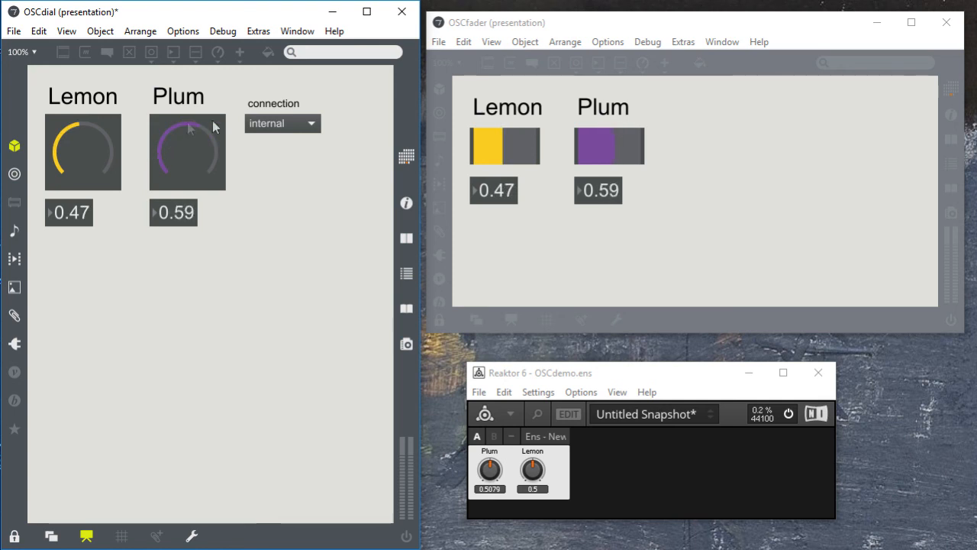
Step: Switch the connection to external, turn the Lemon dial to 0.38 and adjust the Plum dial to drive the Reaktor knobs
click(282, 122)
click(280, 162)
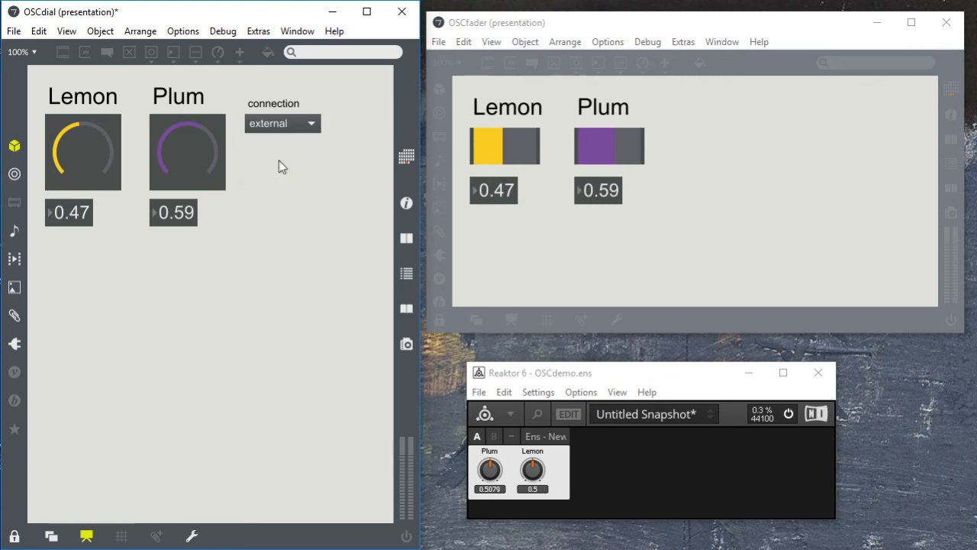
mouse_move(84, 132)
mouse_down()
mouse_move(85, 162)
mouse_move(84, 107)
mouse_move(79, 147)
mouse_up()
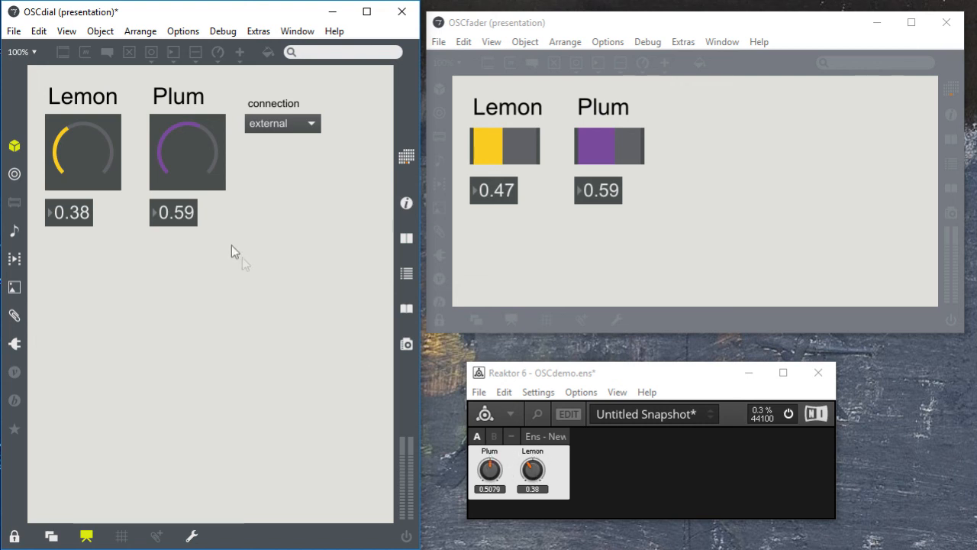
mouse_move(196, 110)
mouse_down()
mouse_move(196, 129)
mouse_move(197, 101)
mouse_move(196, 134)
mouse_move(196, 82)
mouse_move(196, 167)
mouse_move(196, 109)
mouse_up()
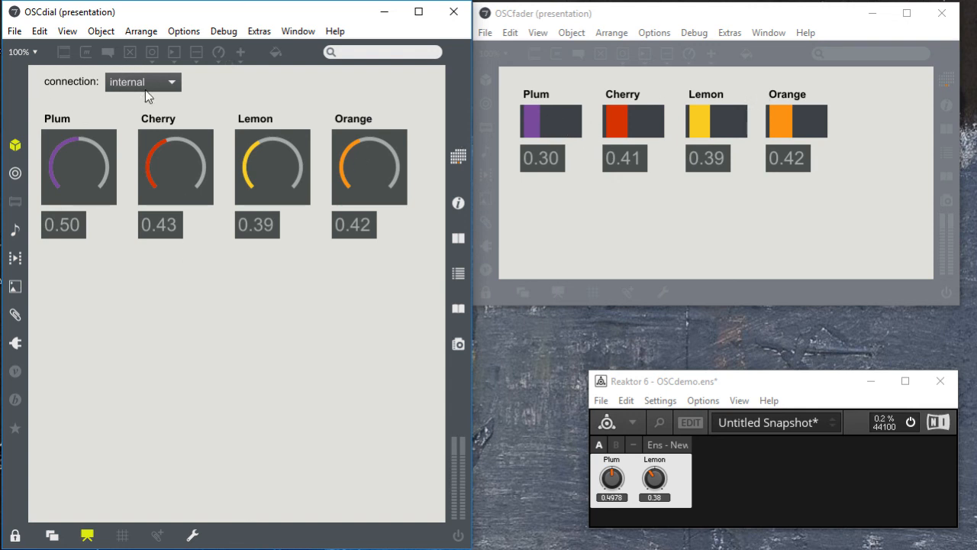
Step: In the four-dial OSCdial patch, set Plum to 0.46, Cherry to 0.34, Lemon to 0.54 and Orange to 0.64
drag(80, 176, 80, 185)
drag(176, 172, 176, 187)
mouse_move(255, 151)
mouse_down()
mouse_move(255, 167)
mouse_move(263, 150)
mouse_up()
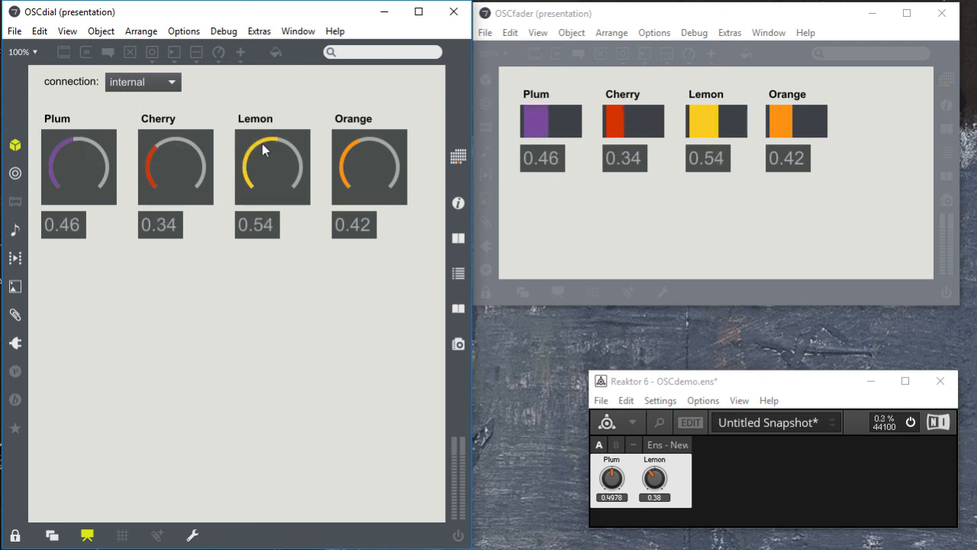
drag(386, 163, 387, 154)
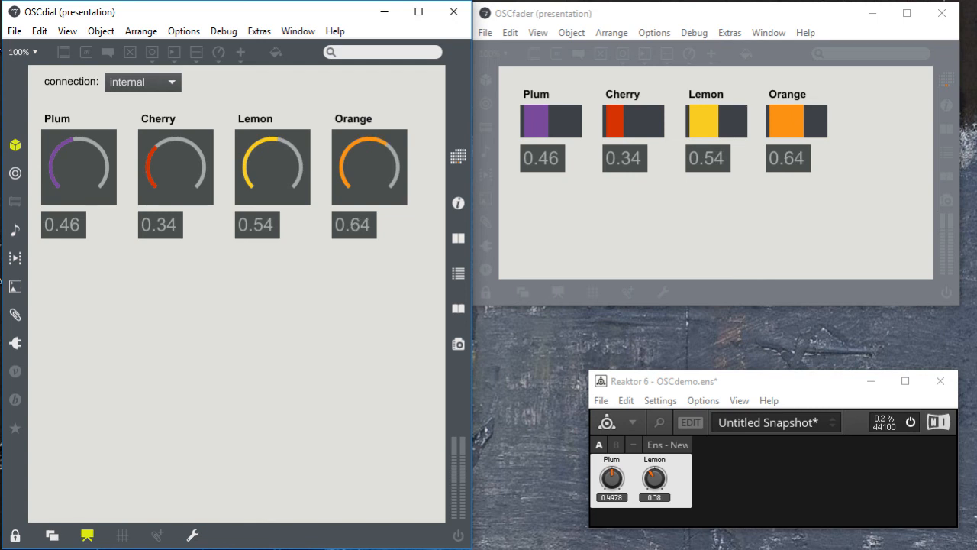
Step: Set the OSCfader sliders to Plum 0.84, Cherry 0.43, Lemon 0.56 and Orange 0.68
mouse_move(562, 127)
mouse_down()
mouse_move(572, 126)
mouse_move(532, 126)
mouse_move(572, 126)
mouse_up()
drag(630, 126, 630, 126)
mouse_move(720, 126)
mouse_down()
mouse_move(709, 126)
mouse_move(721, 126)
mouse_up()
mouse_move(794, 128)
mouse_down()
mouse_move(768, 128)
mouse_move(802, 128)
mouse_up()
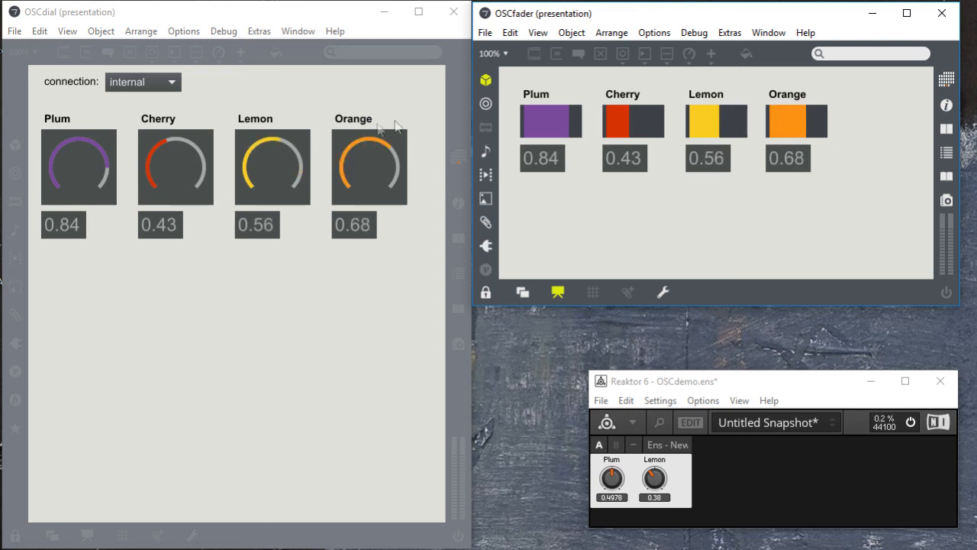
Step: Turn the OSCdial Orange dial to 0.46 and Lemon dial to 0.53, and set the OSCfader Plum slider to 0.77
mouse_move(367, 144)
mouse_down()
mouse_move(346, 150)
mouse_move(364, 142)
mouse_up()
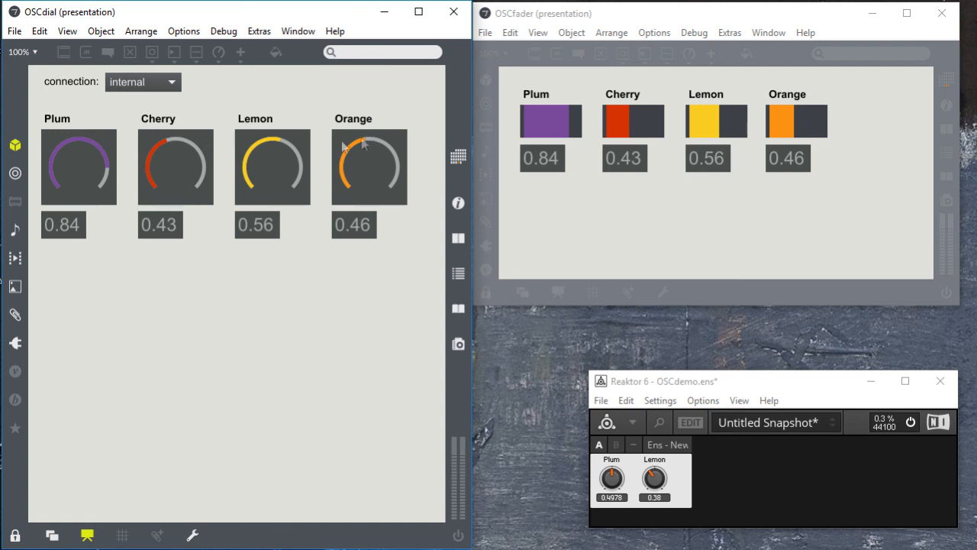
drag(276, 142, 274, 141)
click(692, 255)
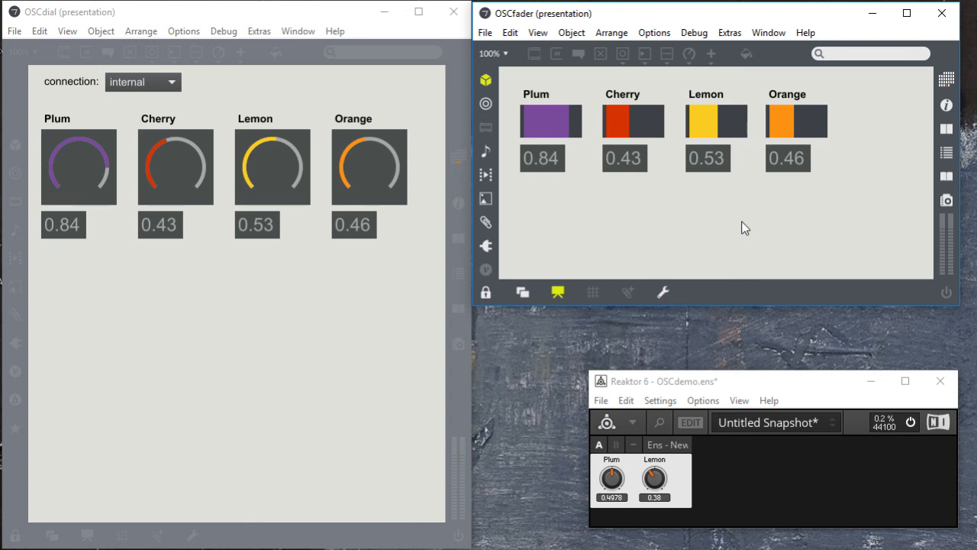
mouse_move(565, 126)
mouse_down()
mouse_move(544, 127)
mouse_move(567, 126)
mouse_up()
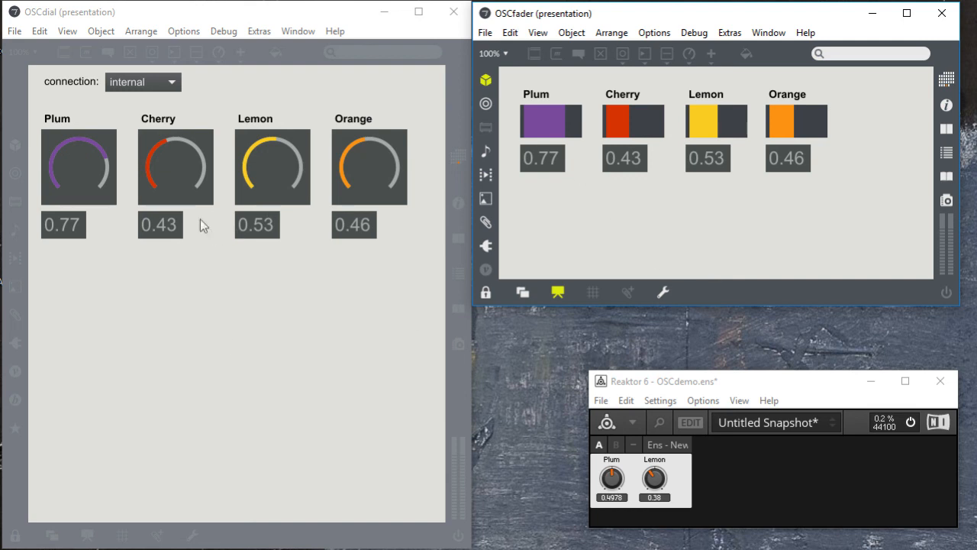
Step: Show OSCfader's patching view, enlarge its window to reveal the full signal chain, and set the Plum slider to 0.70
click(557, 291)
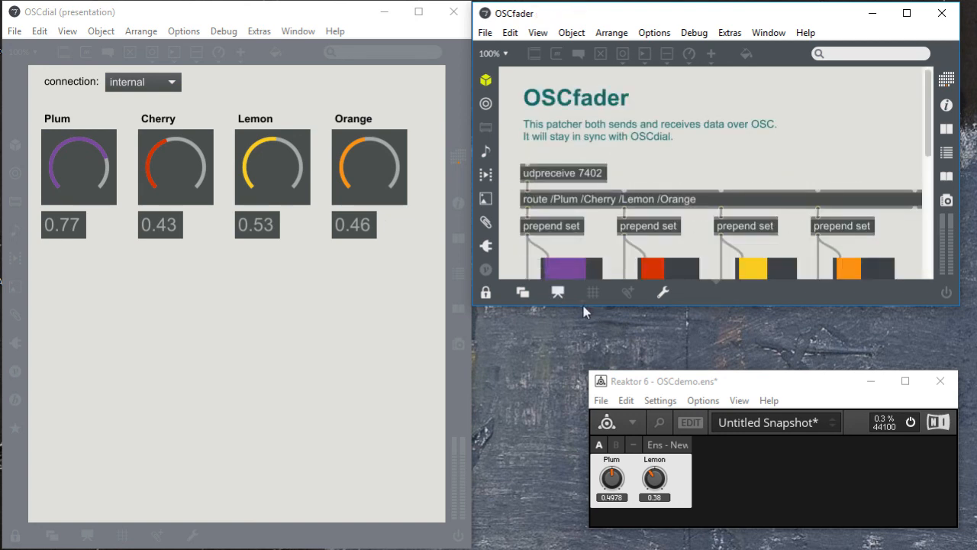
drag(582, 306, 580, 543)
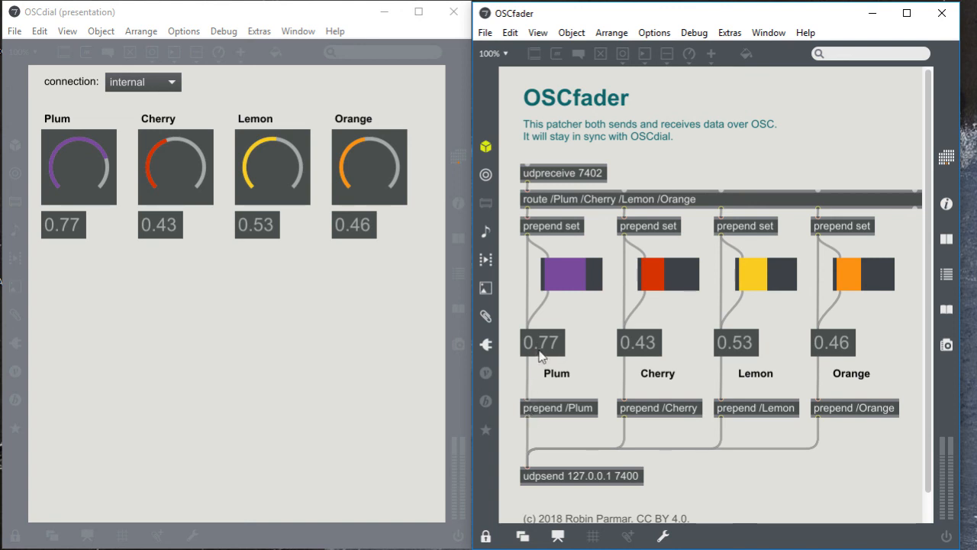
mouse_move(559, 277)
mouse_down()
mouse_move(547, 277)
mouse_move(555, 278)
mouse_up()
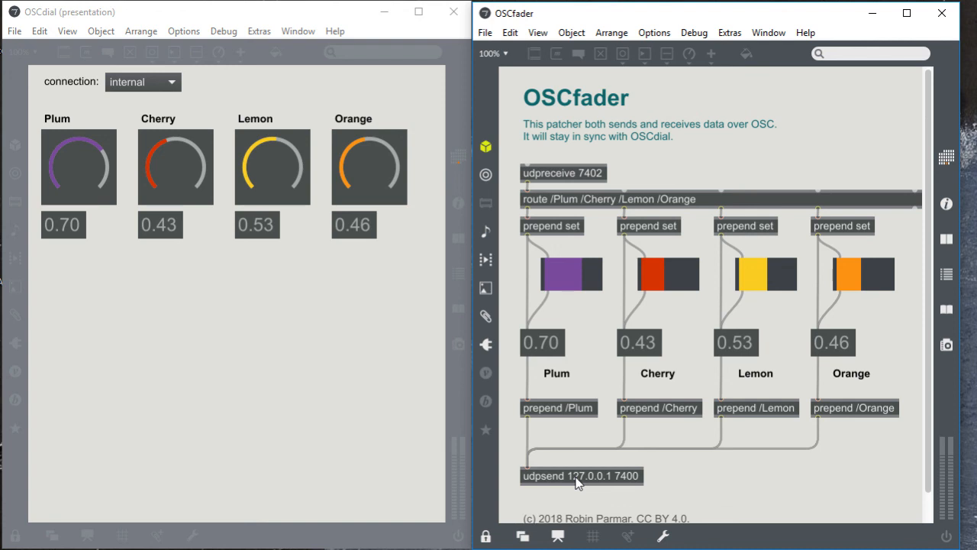
Step: Show OSCdial's patching view beside OSCfader to compare their udpreceive and udpsend ports, and return to the OSCfader window
click(190, 344)
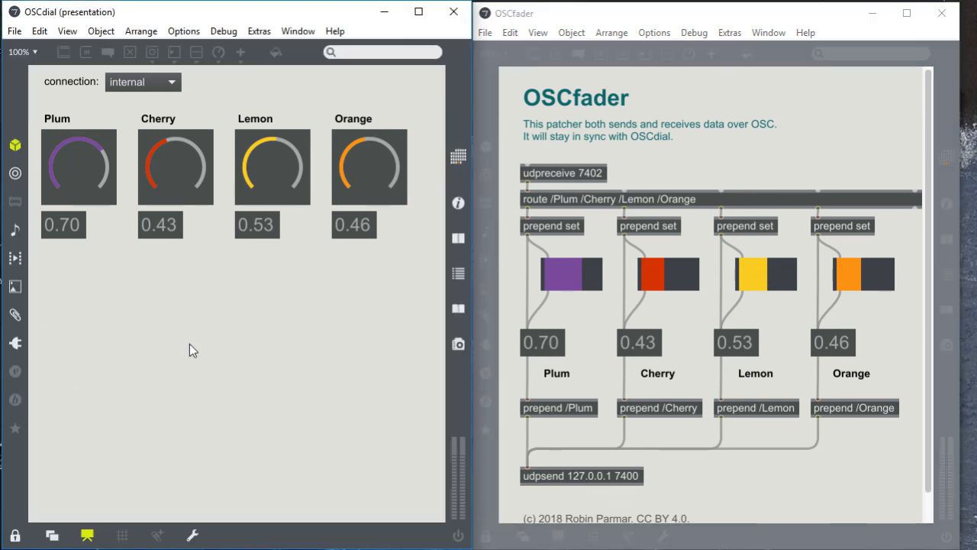
click(88, 535)
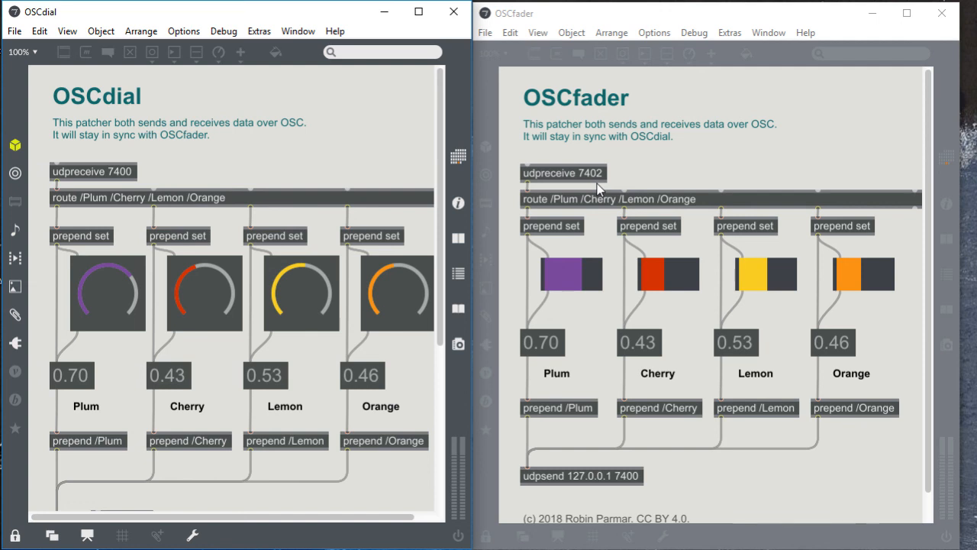
click(848, 441)
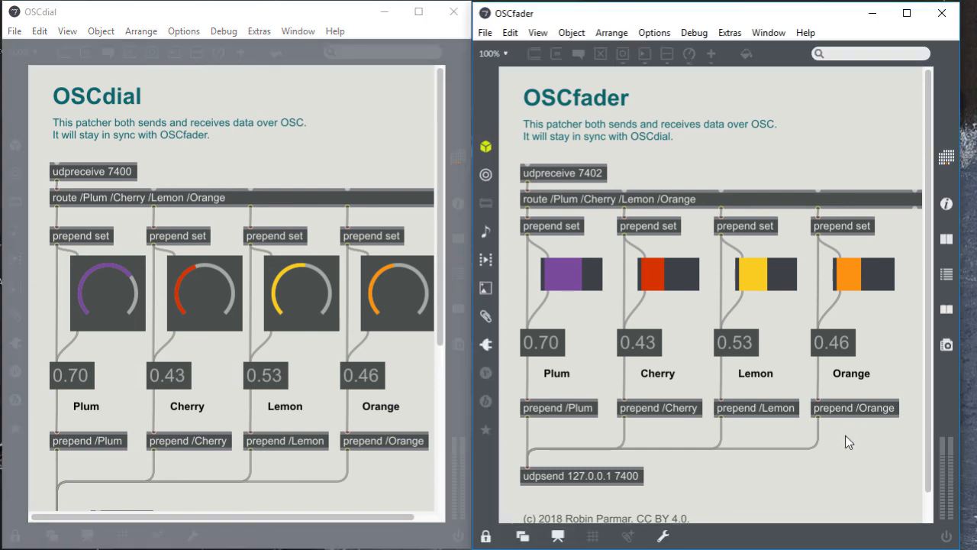